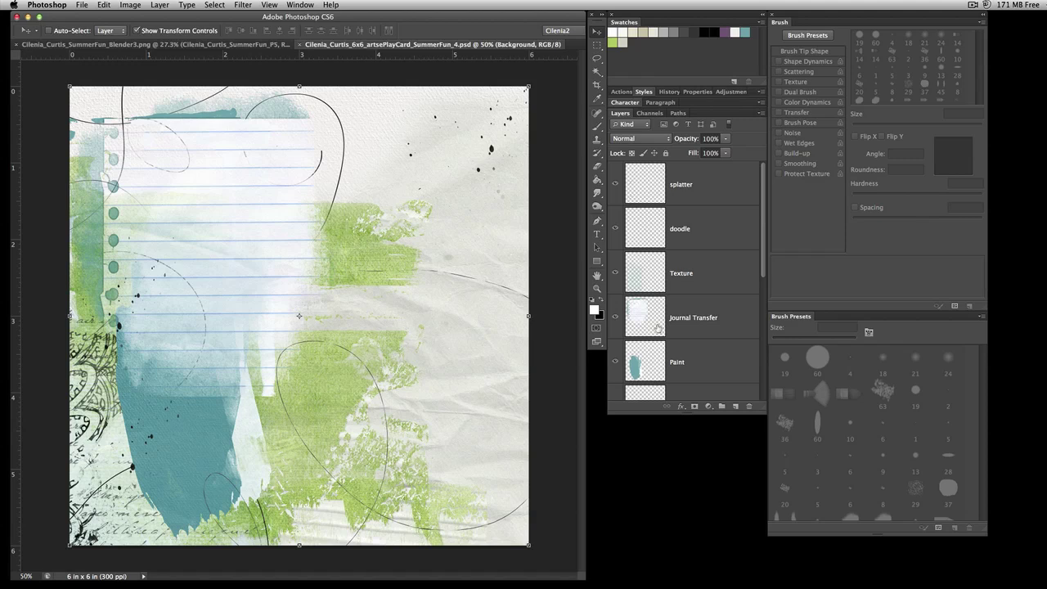
- Try adding a layer and a white rectangle beside the splatter layer, then remove them
scroll(693, 337, "down", 5)
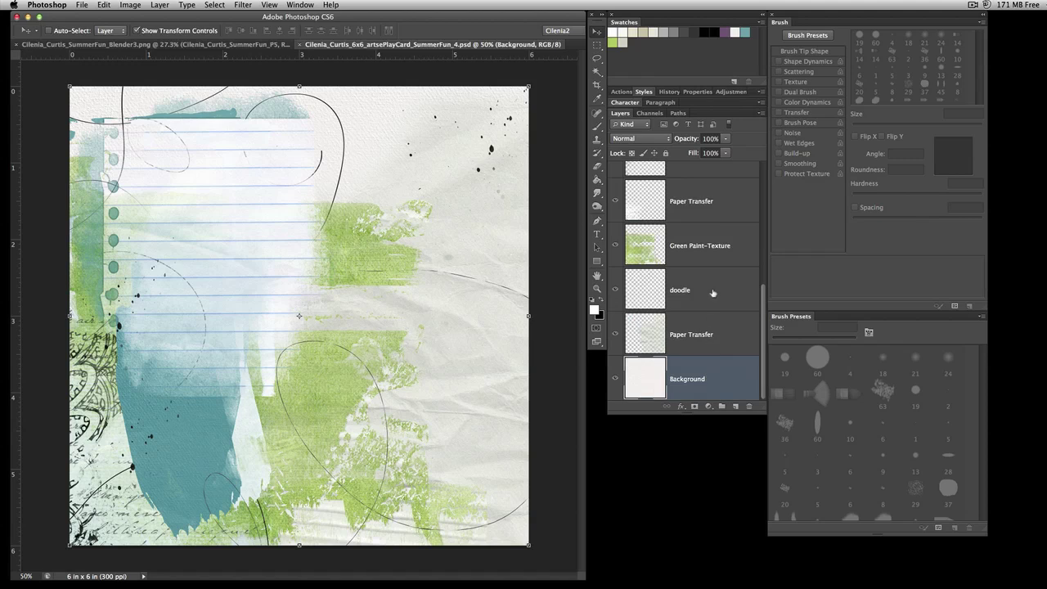
scroll(708, 286, "up", 3)
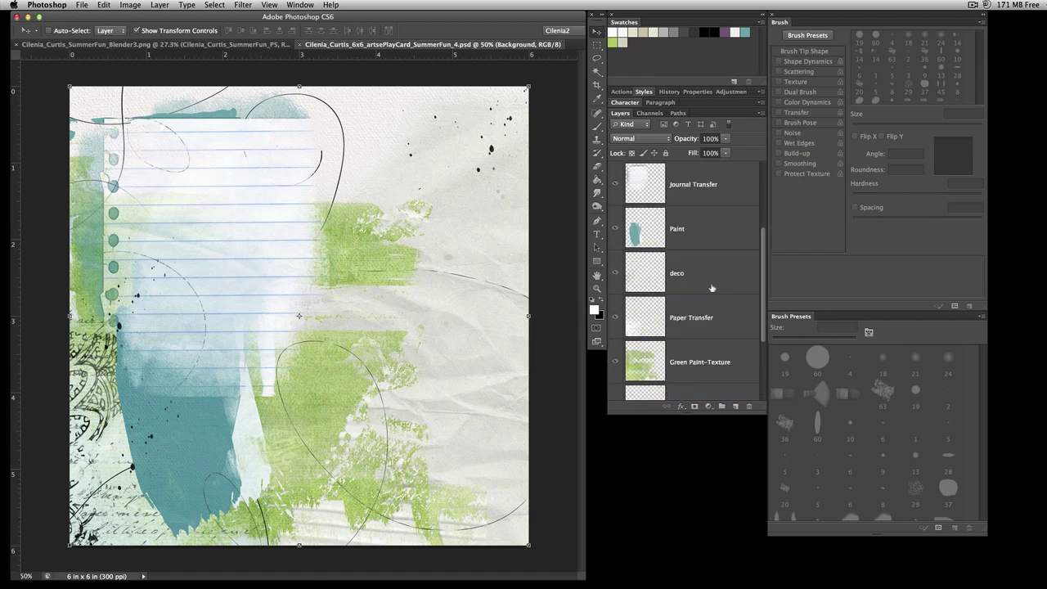
scroll(711, 288, "up", 3)
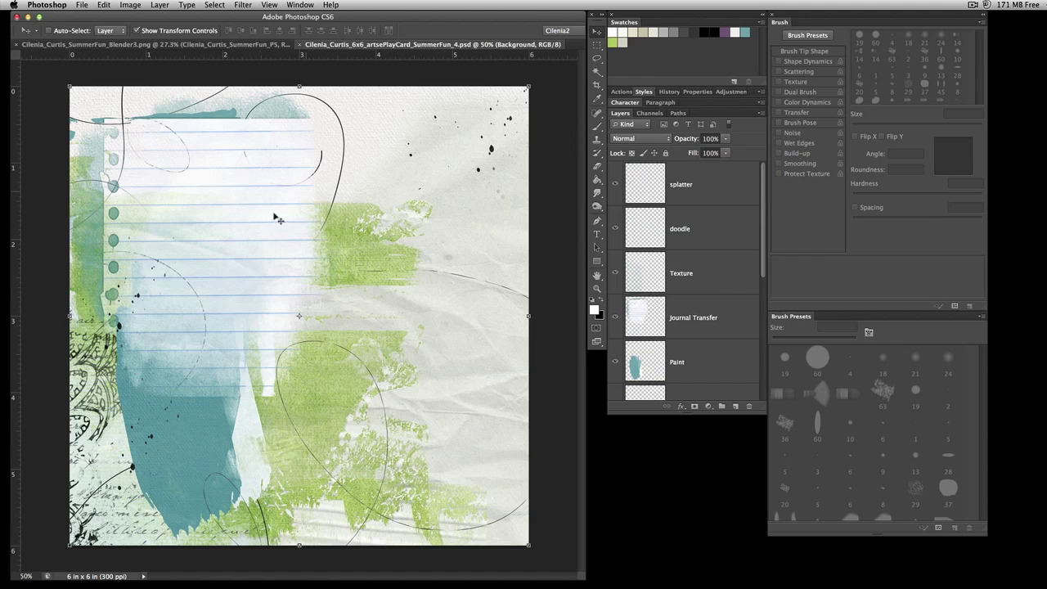
left_click(723, 196)
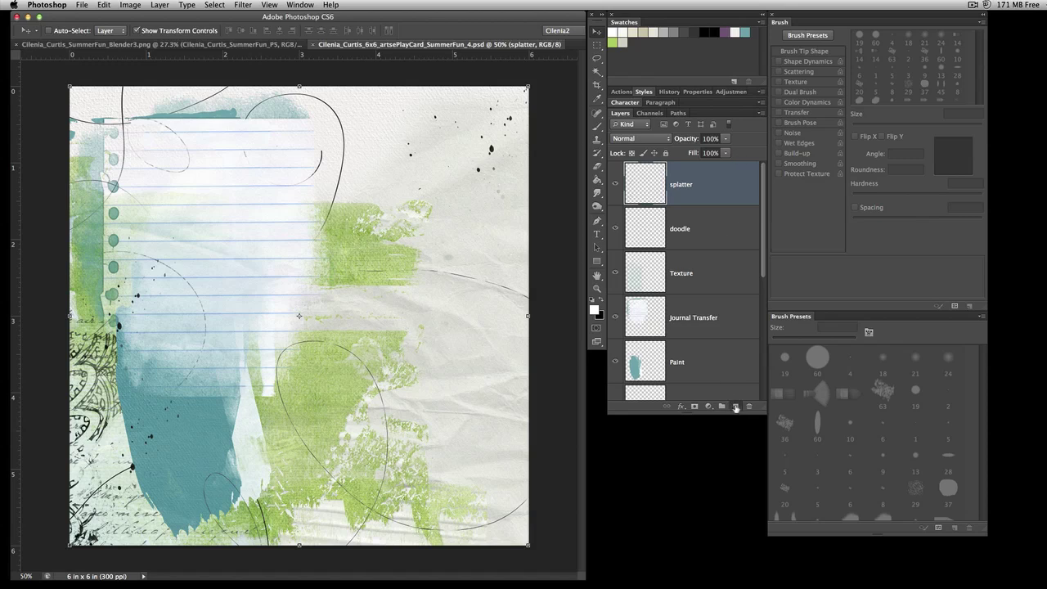
left_click(734, 407)
key("ctrl+z")
left_click(597, 261)
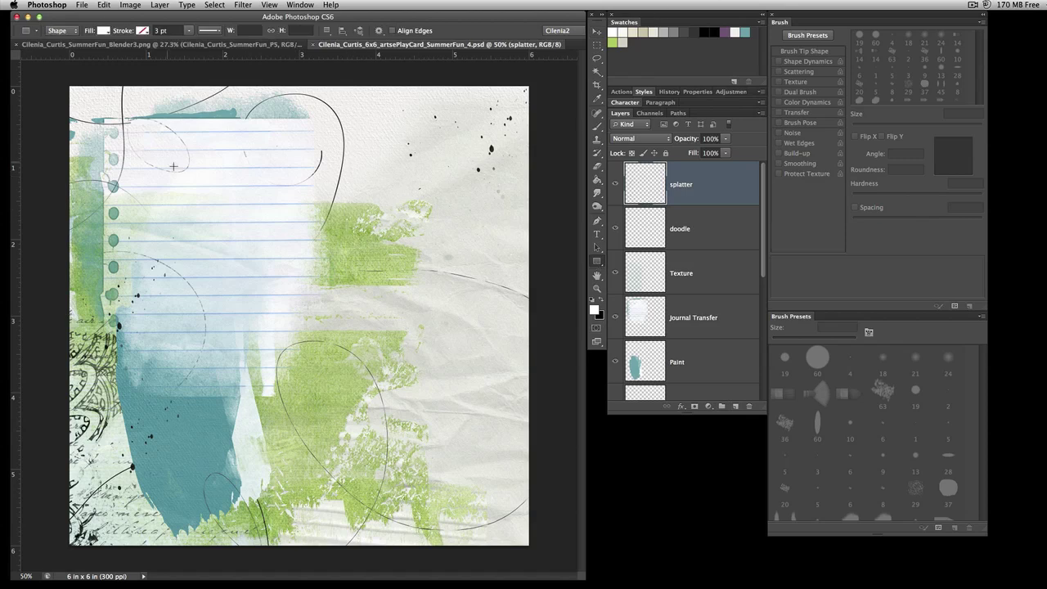
mouse_move(347, 236)
left_mouse_down()
mouse_move(396, 343)
mouse_move(497, 466)
left_mouse_up()
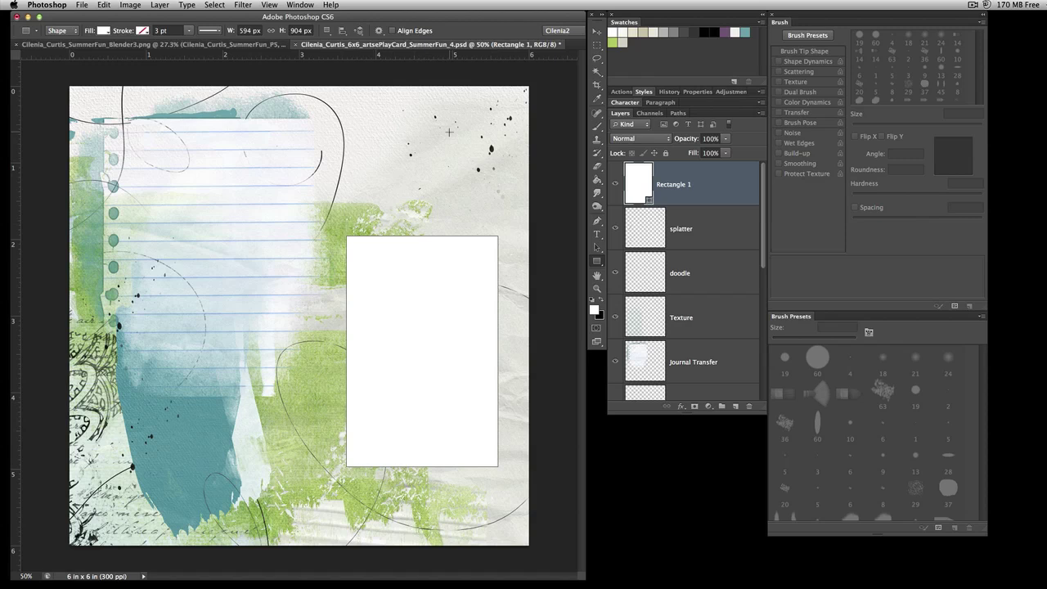
key("BackSpace")
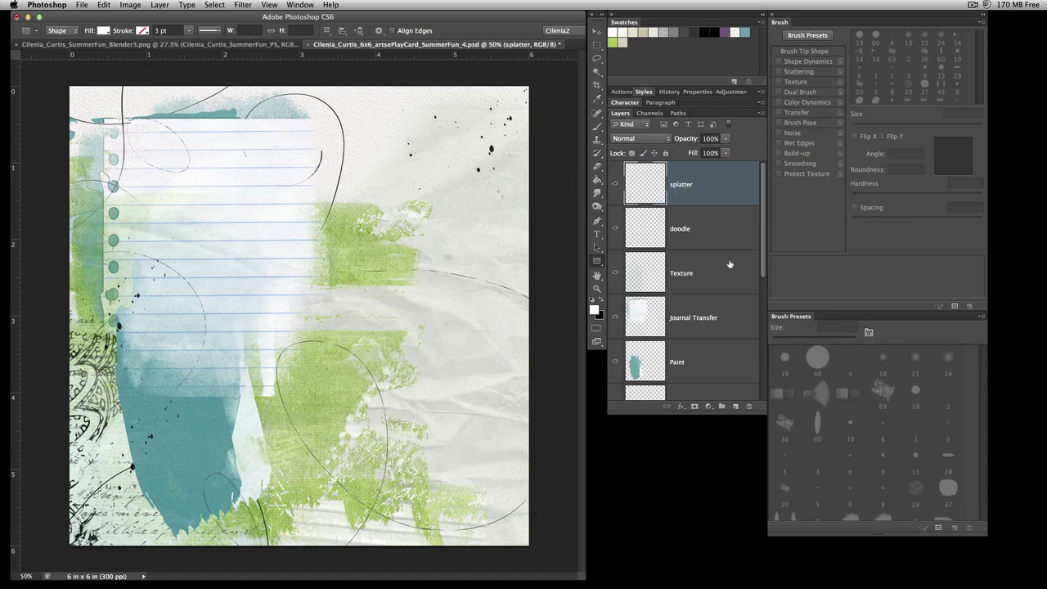
- Select all the card's layers down to the Background and group them
scroll(730, 264, "down", 5)
left_click(720, 377, "shift")
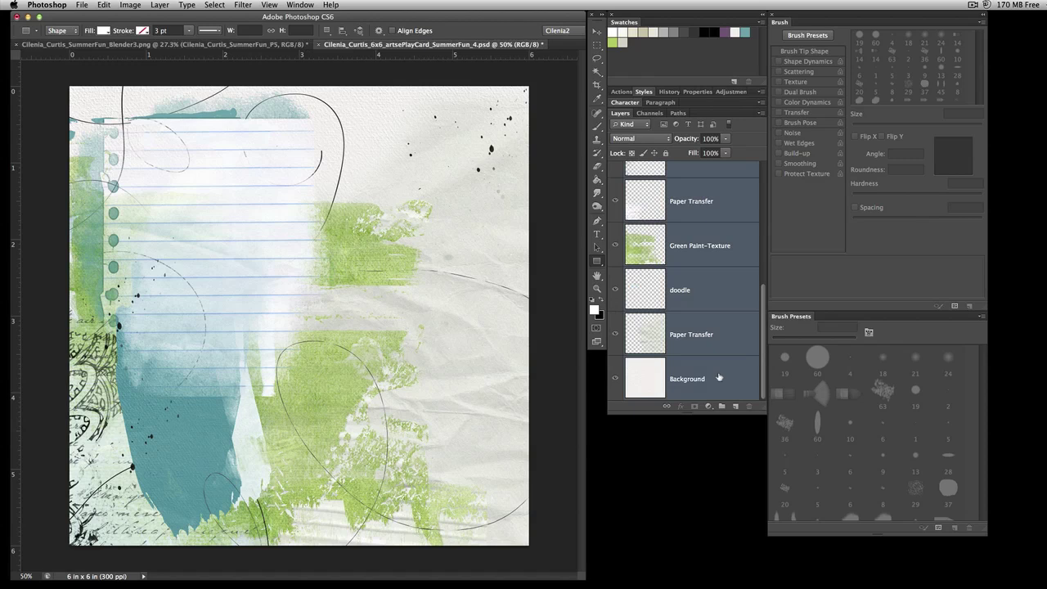
scroll(724, 252, "up", 5)
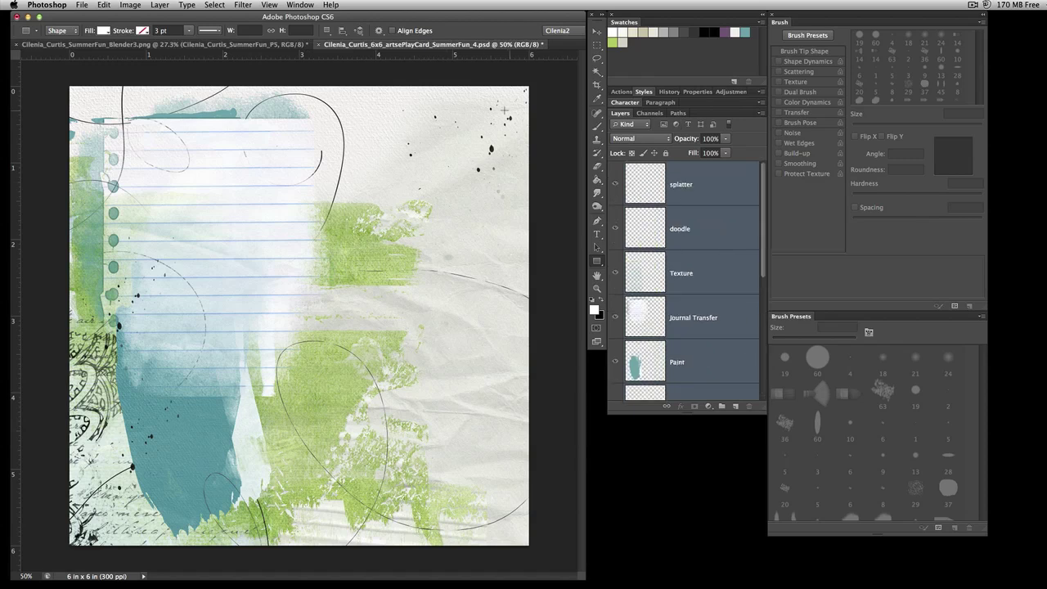
key("super+g")
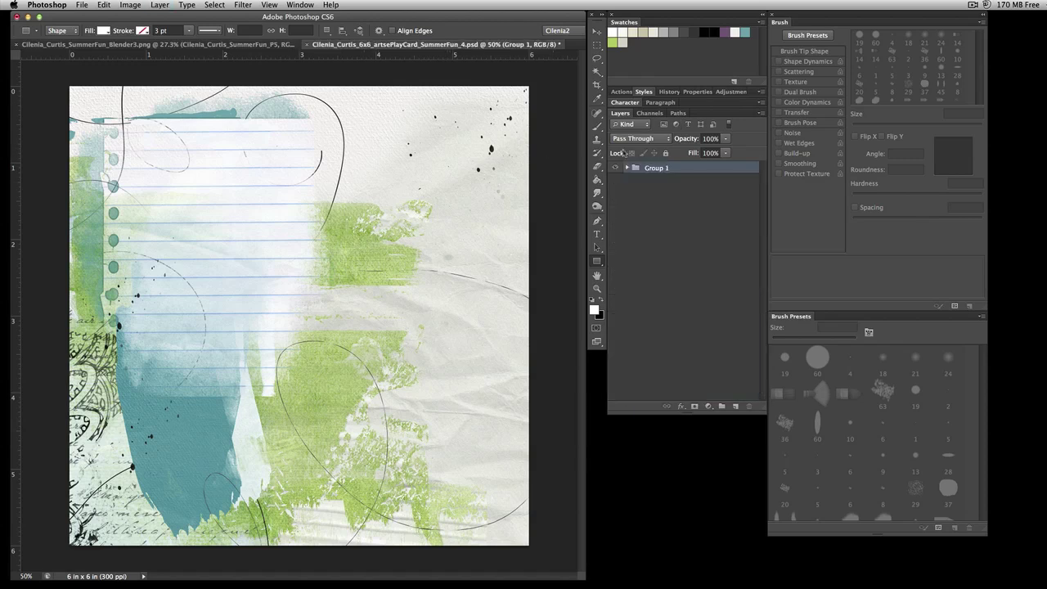
- Drag the group into the 12x12 page and position it near the upper left
key("v")
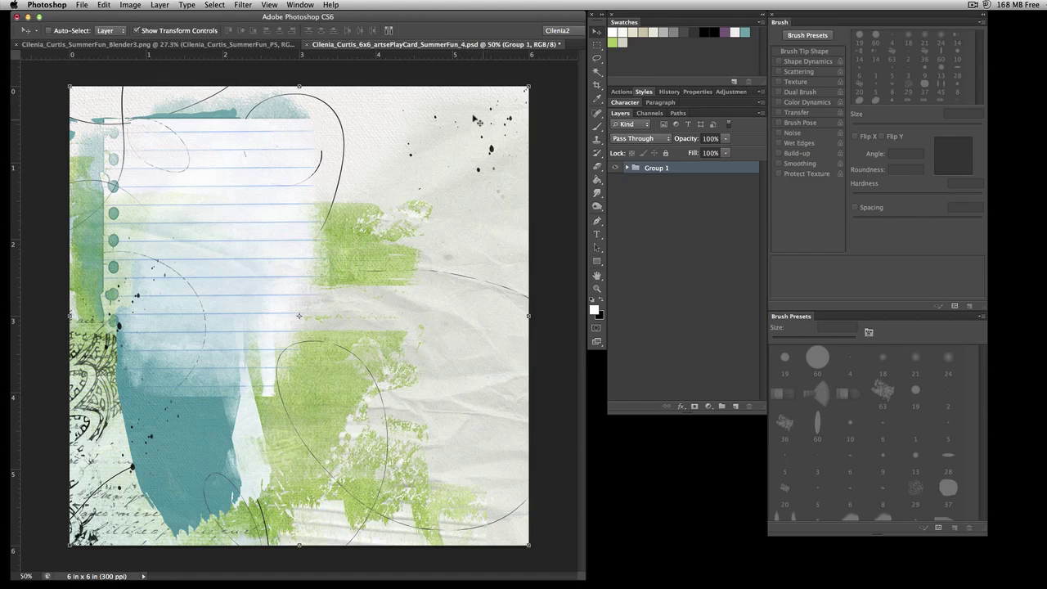
left_click_drag(363, 108, 363, 133)
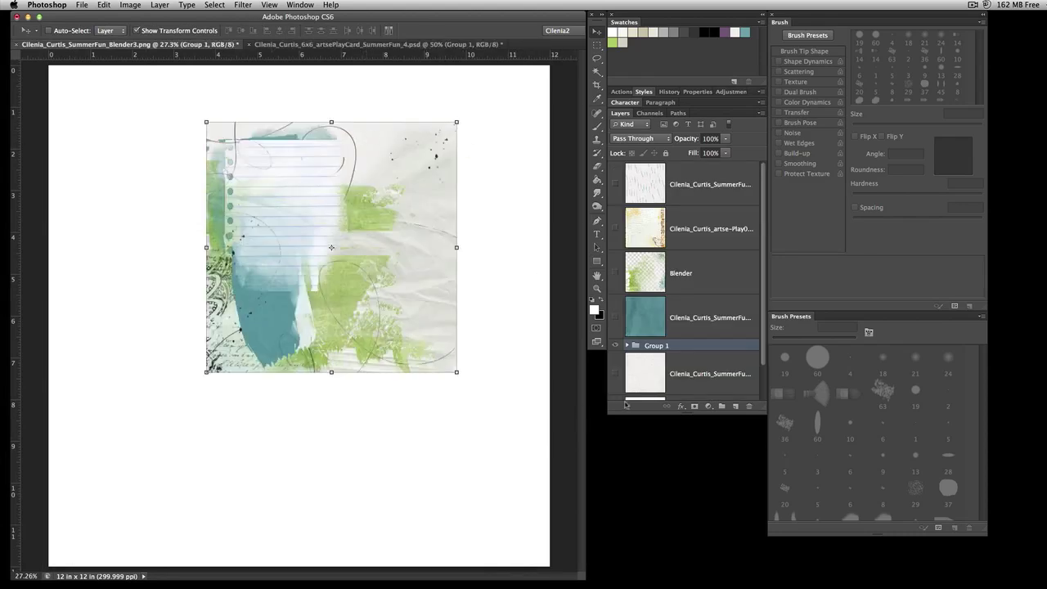
left_click_drag(434, 140, 310, 118)
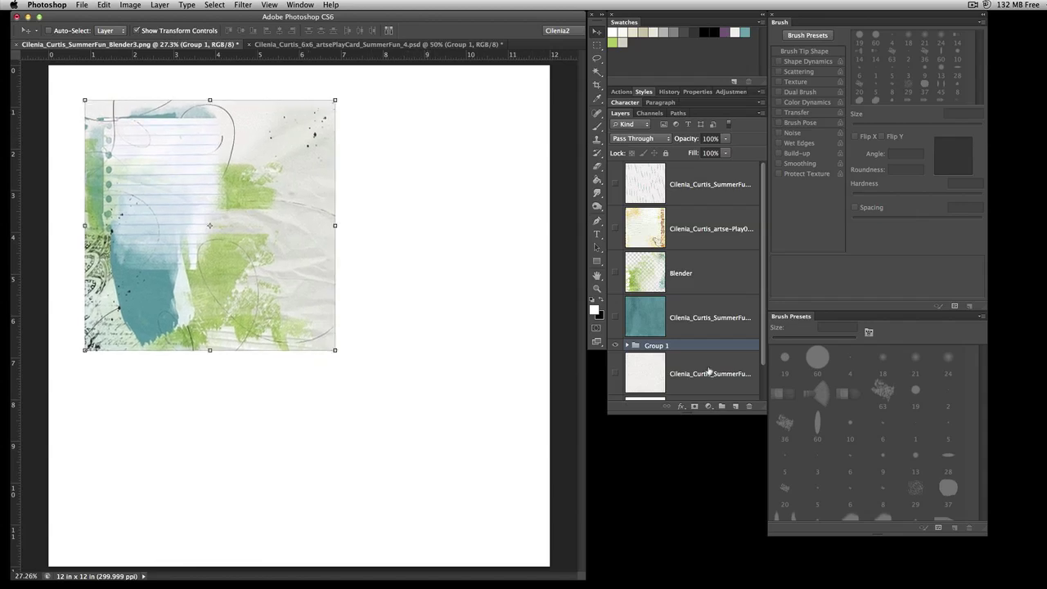
- Rename Group 1 to 'Artsy Card'
double_click(657, 345)
type("Artsy Card")
left_click(734, 363)
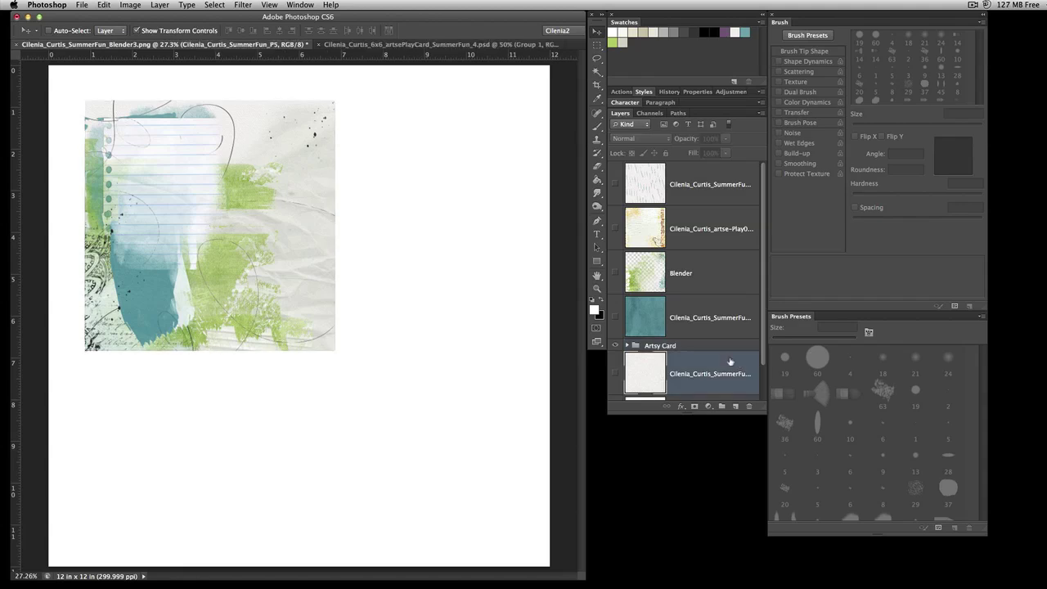
- Select the Artsy Card group and make the paper texture layer visible
left_click(709, 347)
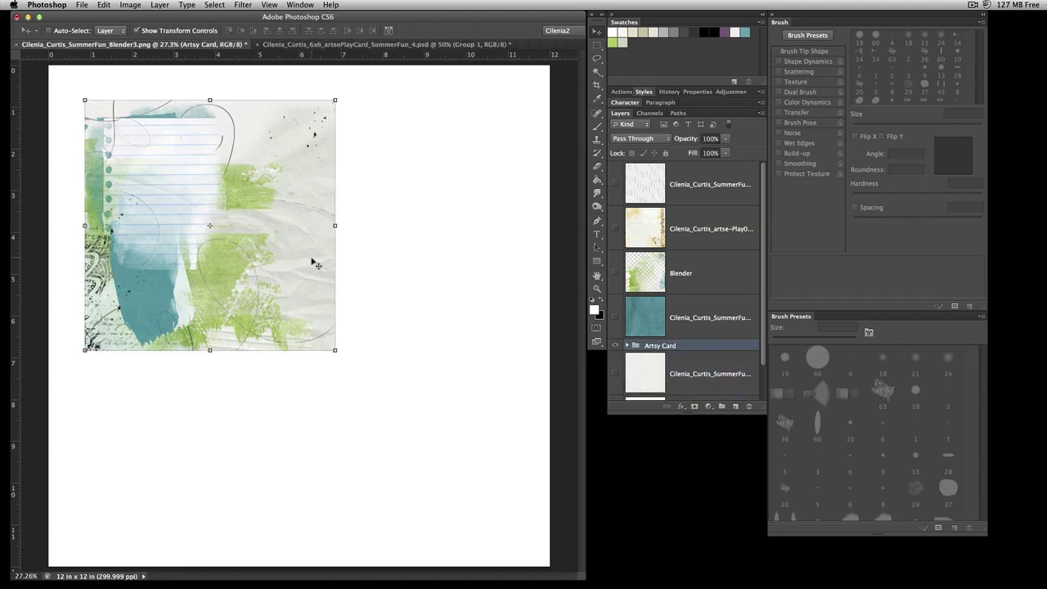
scroll(688, 348, "down", 1)
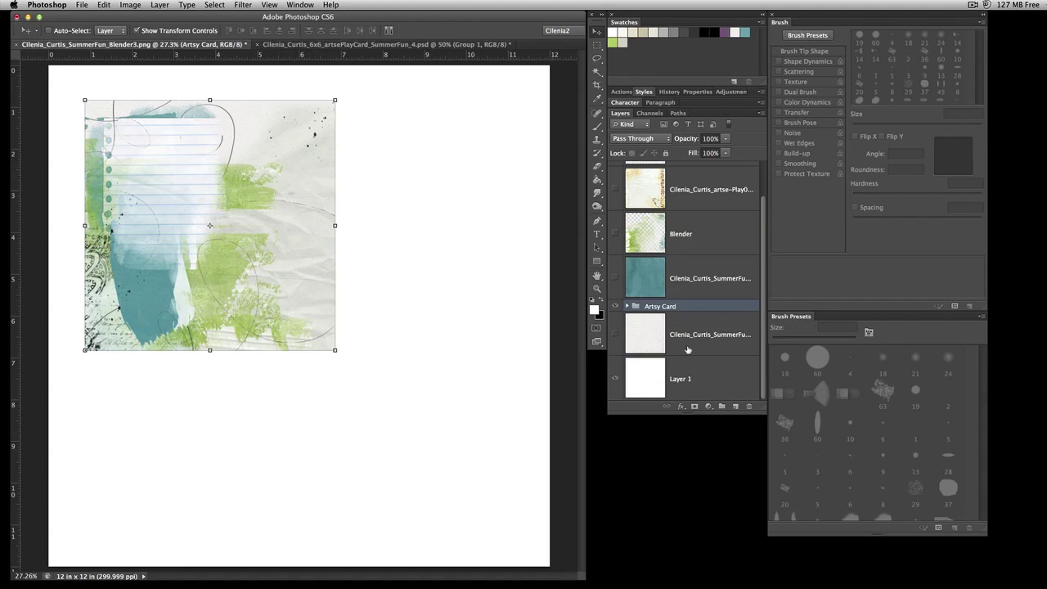
left_click(617, 336)
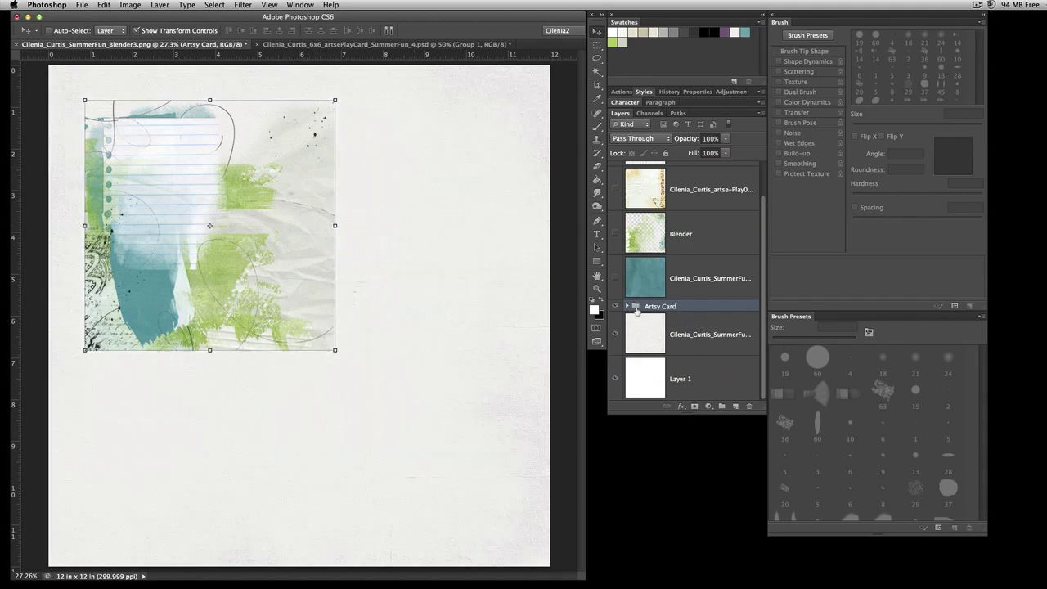
- Drag the card down into the page's lower-left corner
left_click(627, 306)
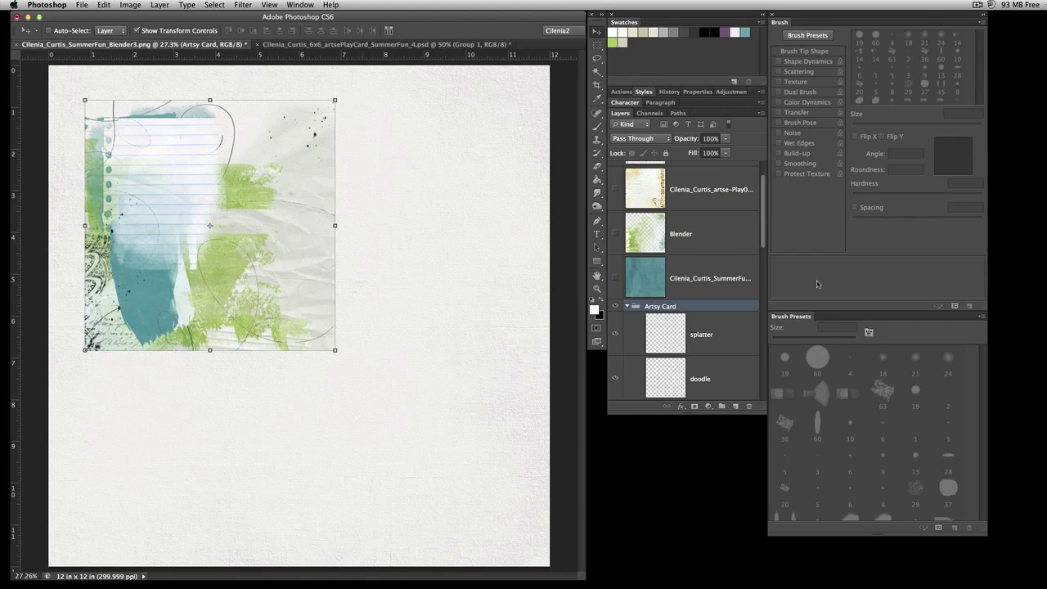
left_click_drag(270, 138, 263, 318)
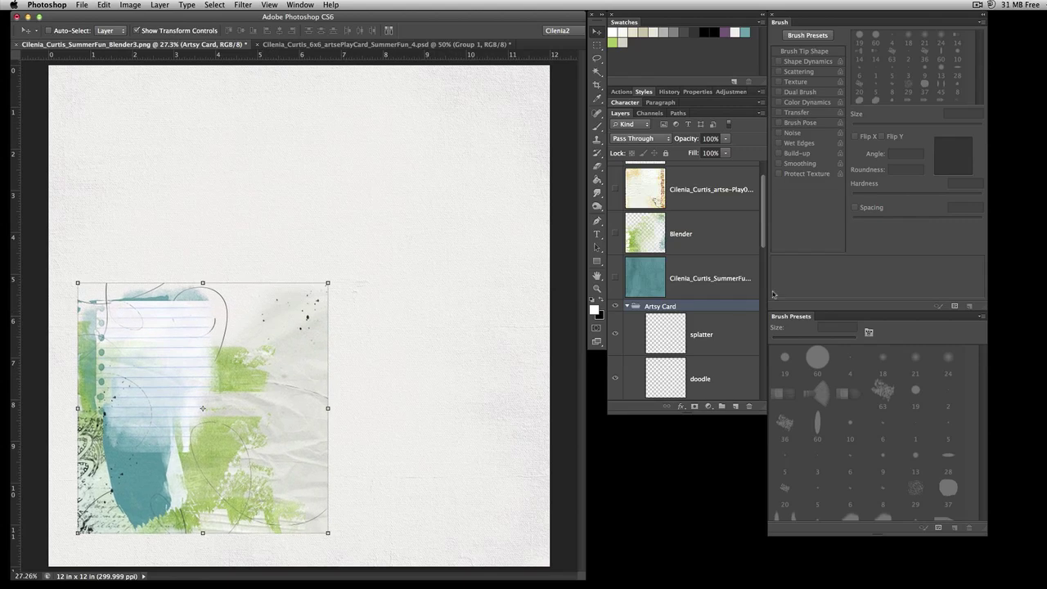
left_click(627, 307)
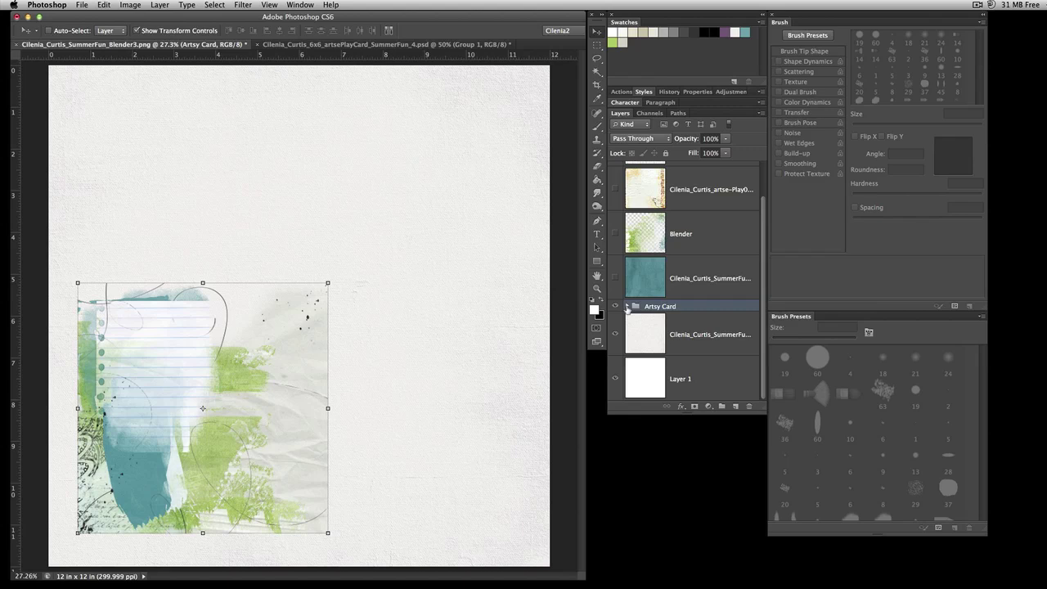
left_click(626, 306)
scroll(746, 327, "down", 5)
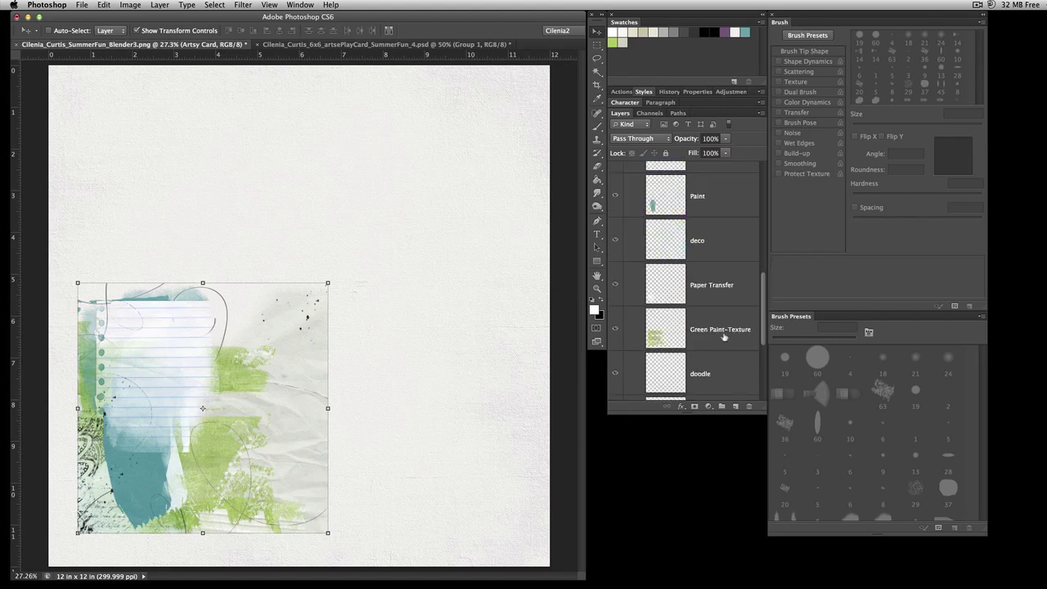
- Select the Green Paint-Texture layer and set the foreground colour to light yellow-green e4ec63
left_click(718, 320)
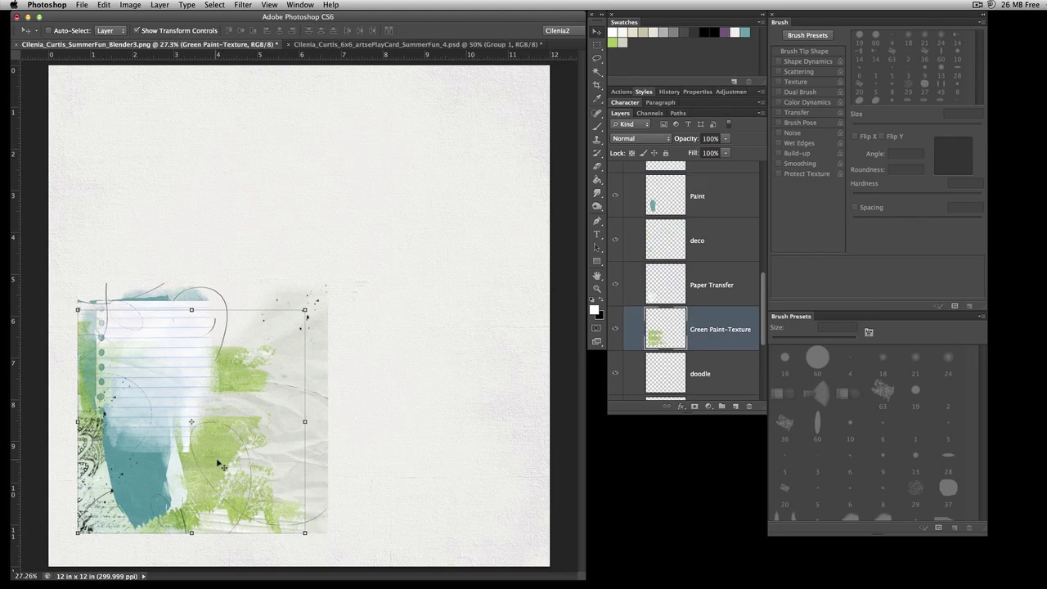
left_click(595, 309)
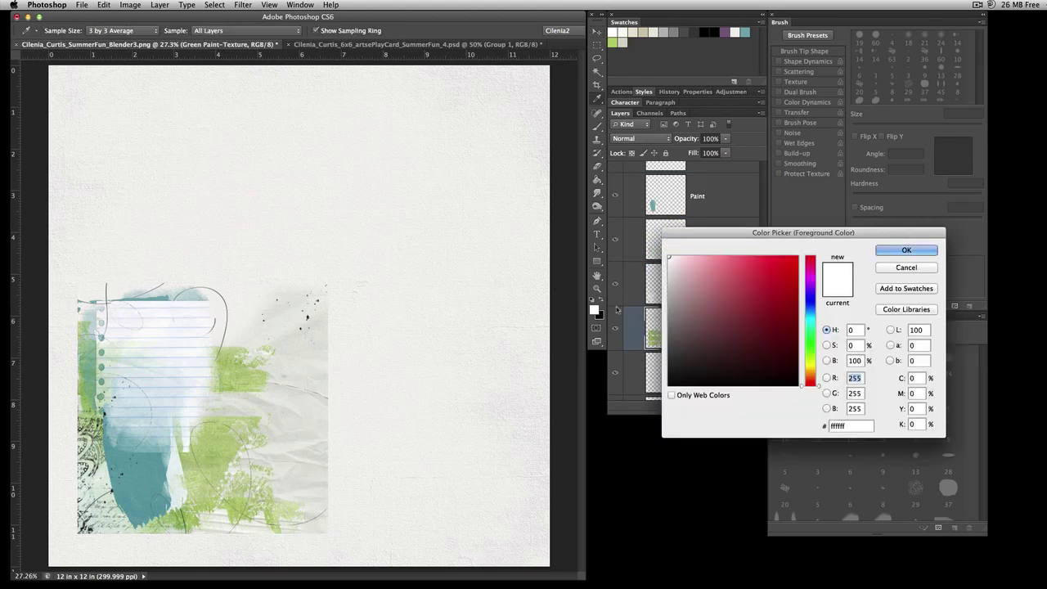
left_click(814, 366)
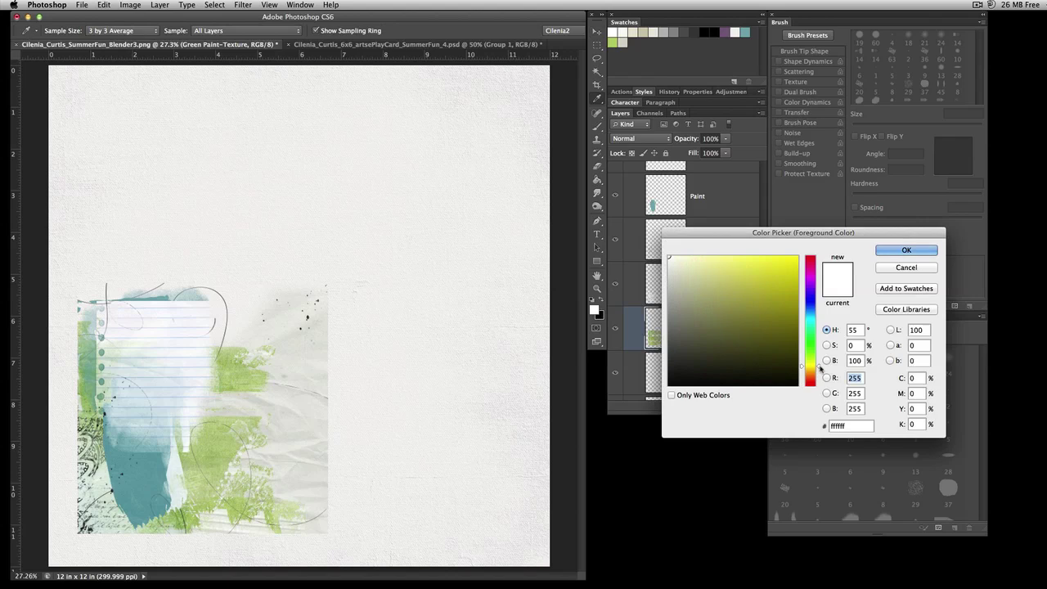
left_click(757, 272)
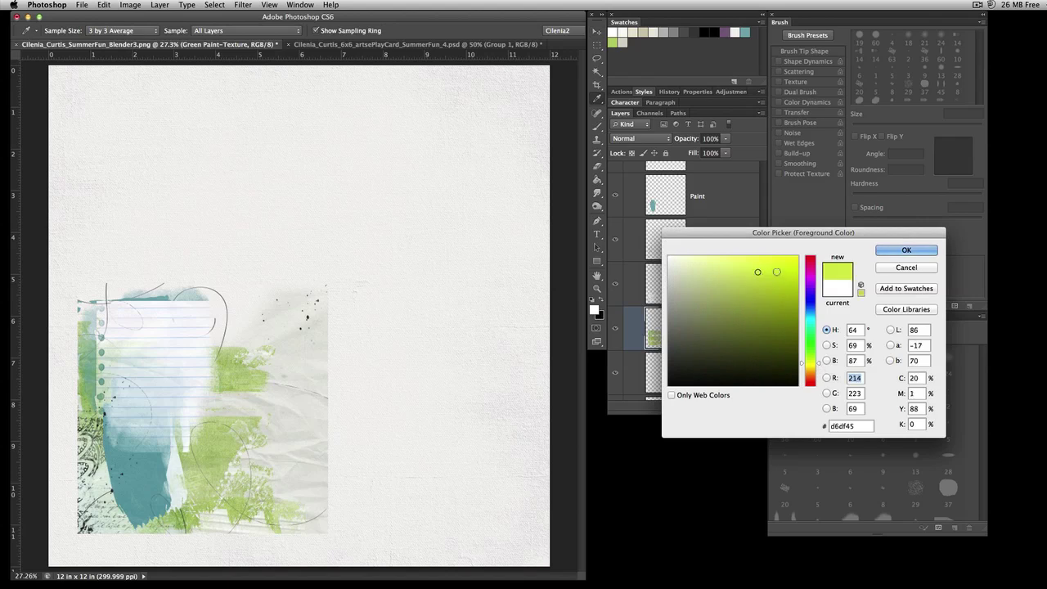
left_click(763, 265)
left_click(743, 265)
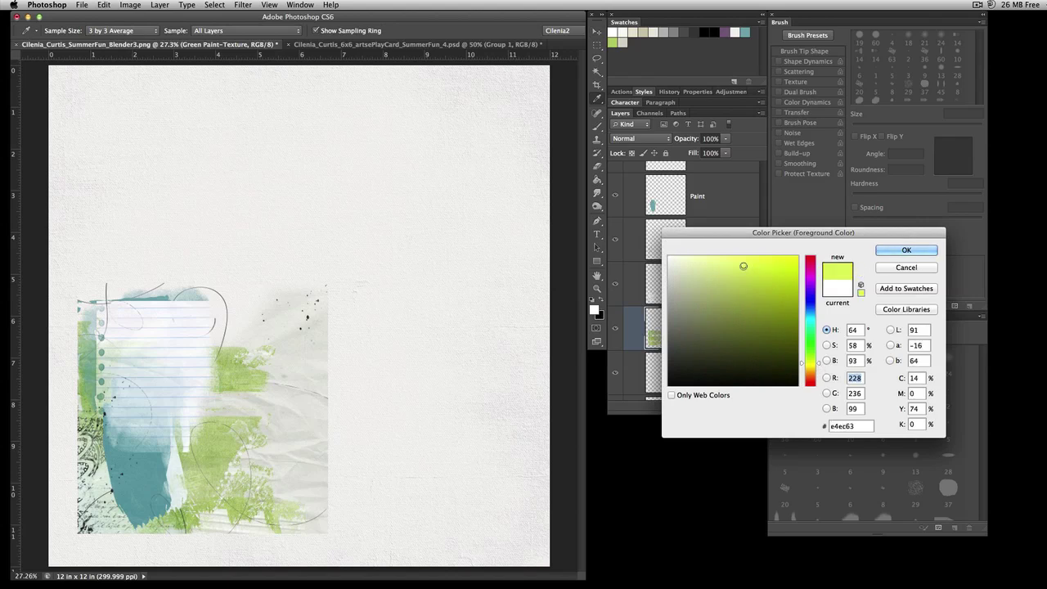
left_click(904, 250)
key("v")
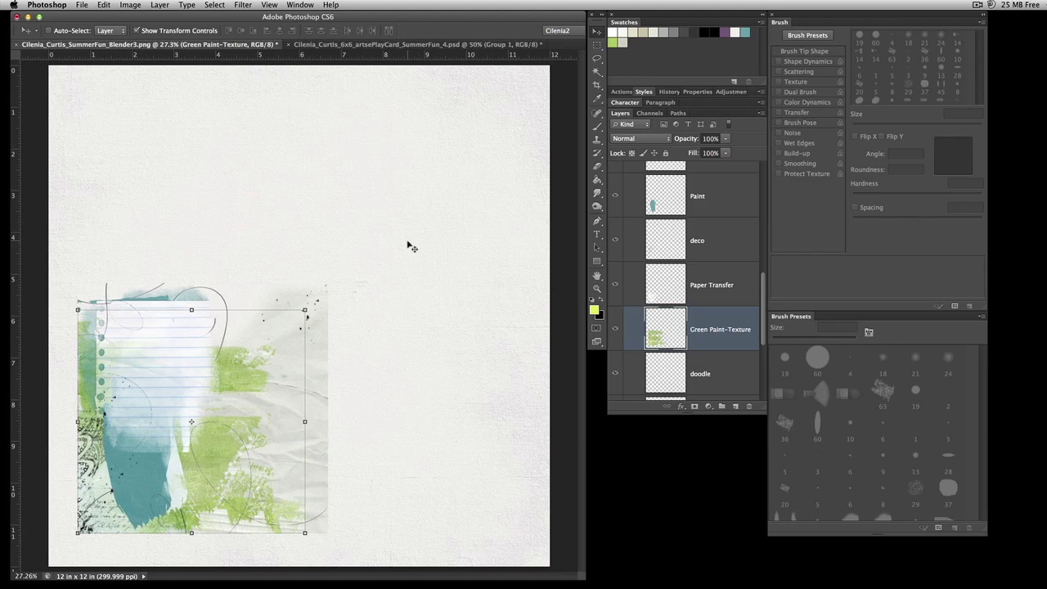
key("shift+F5")
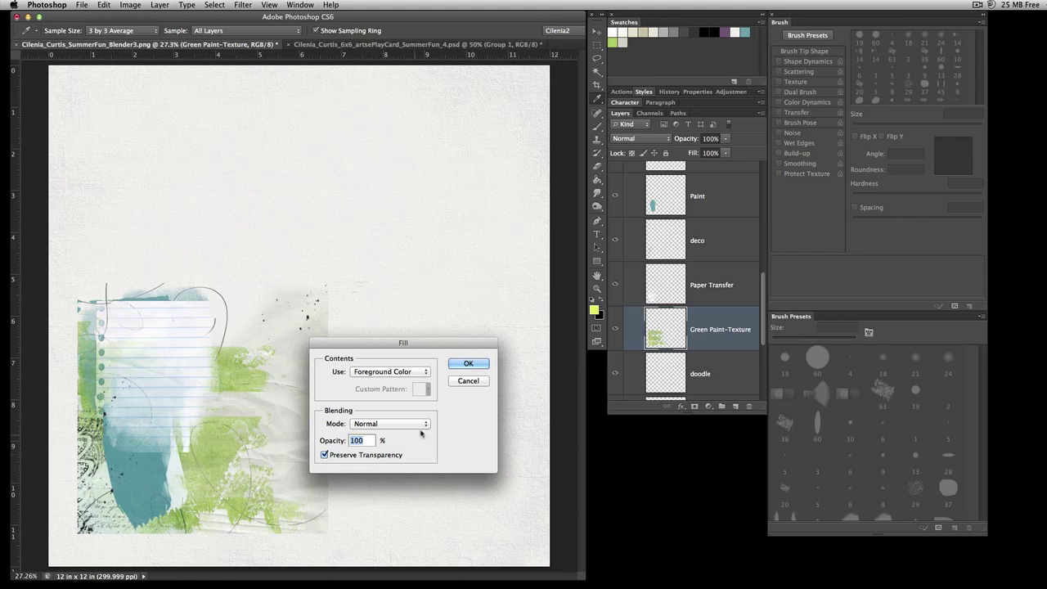
left_click(467, 363)
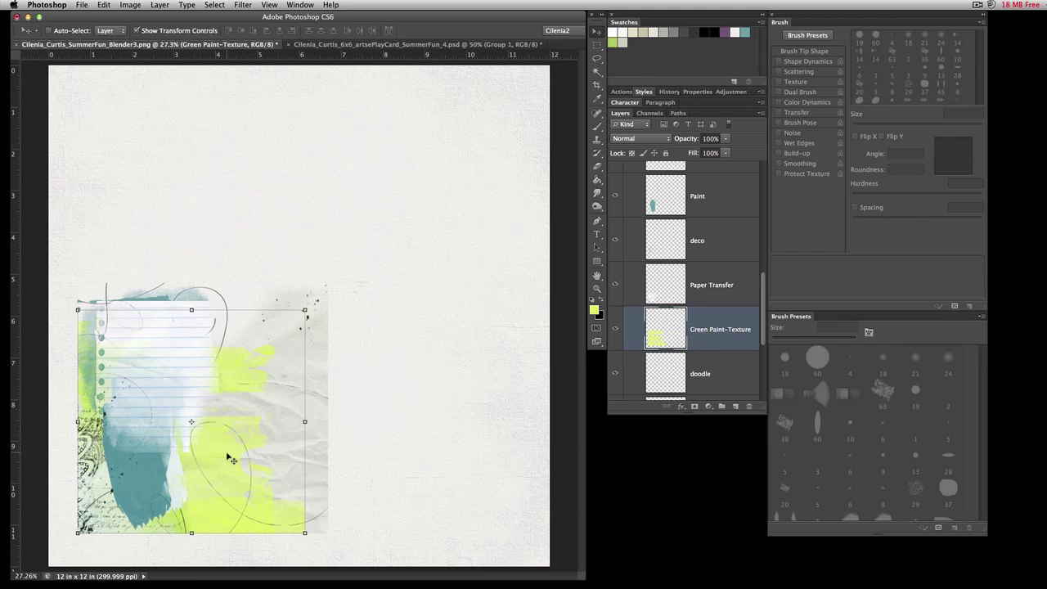
key("ctrl+z")
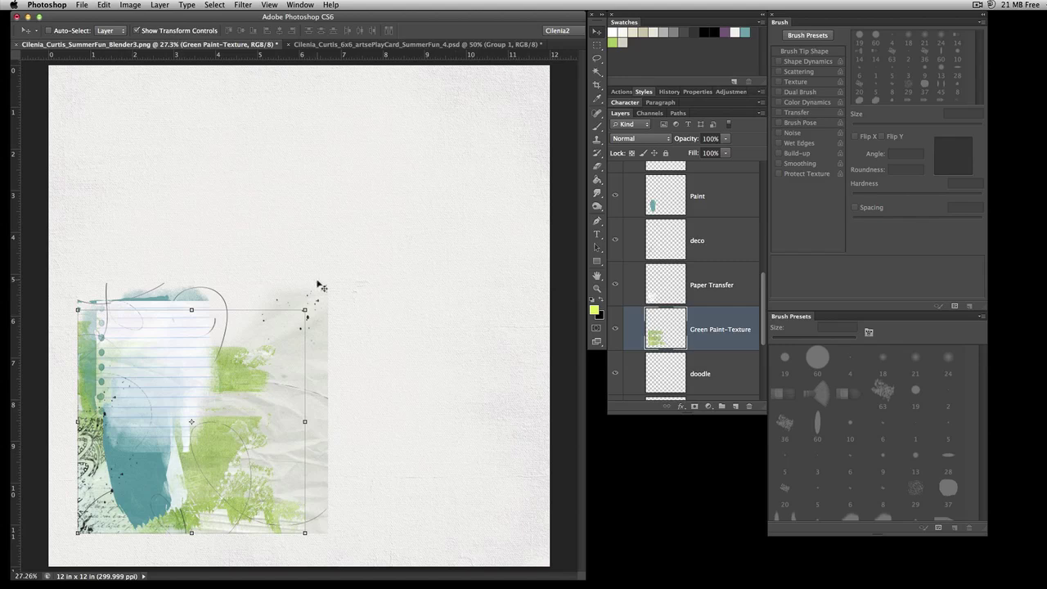
key("shift+BackSpace")
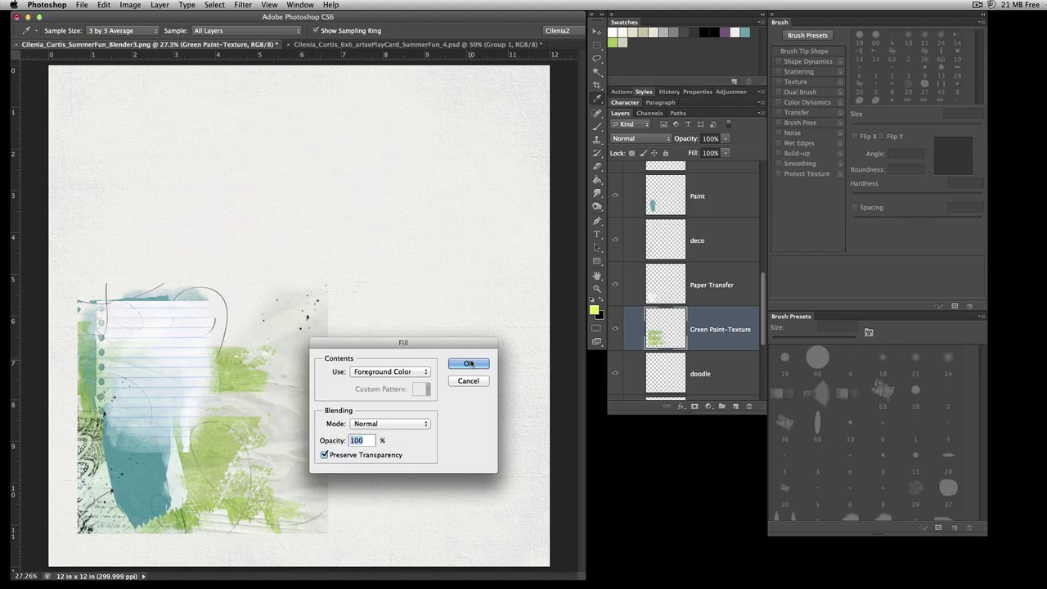
left_click(468, 363)
key("v")
scroll(253, 509, "up", 10)
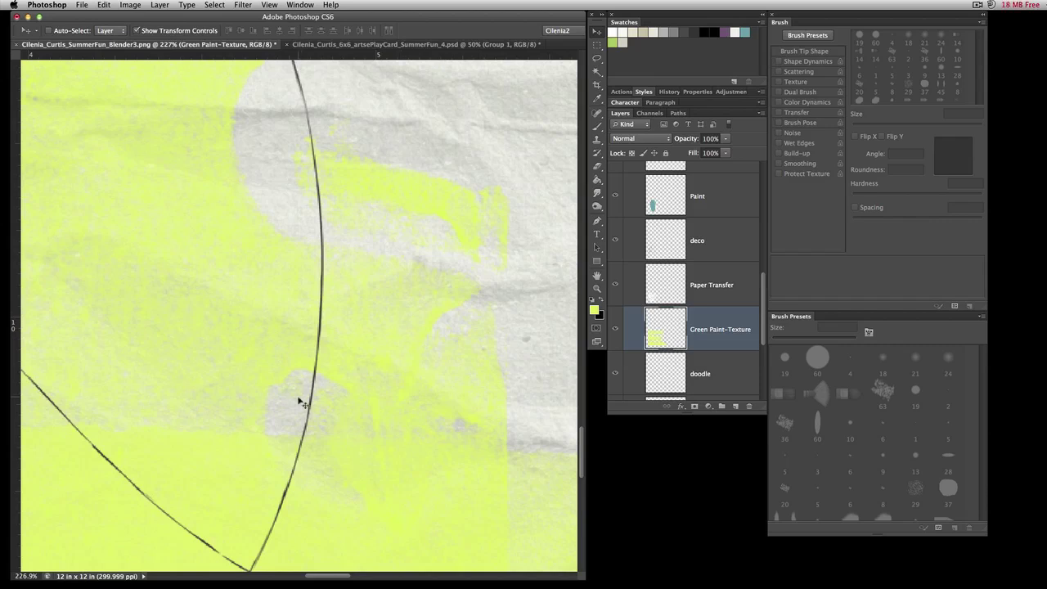
scroll(300, 402, "down", 4)
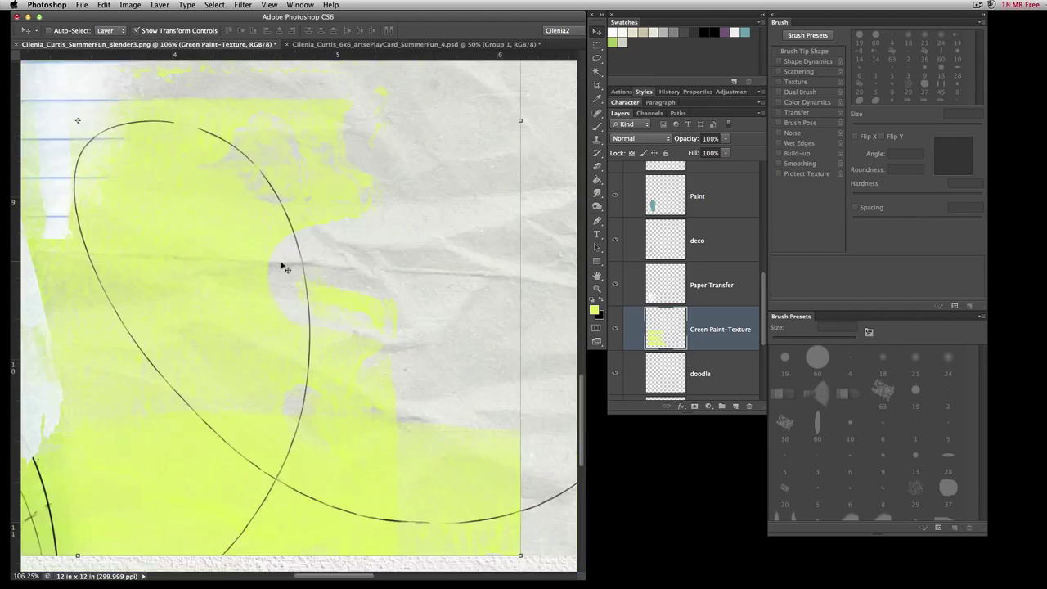
key("ctrl+z")
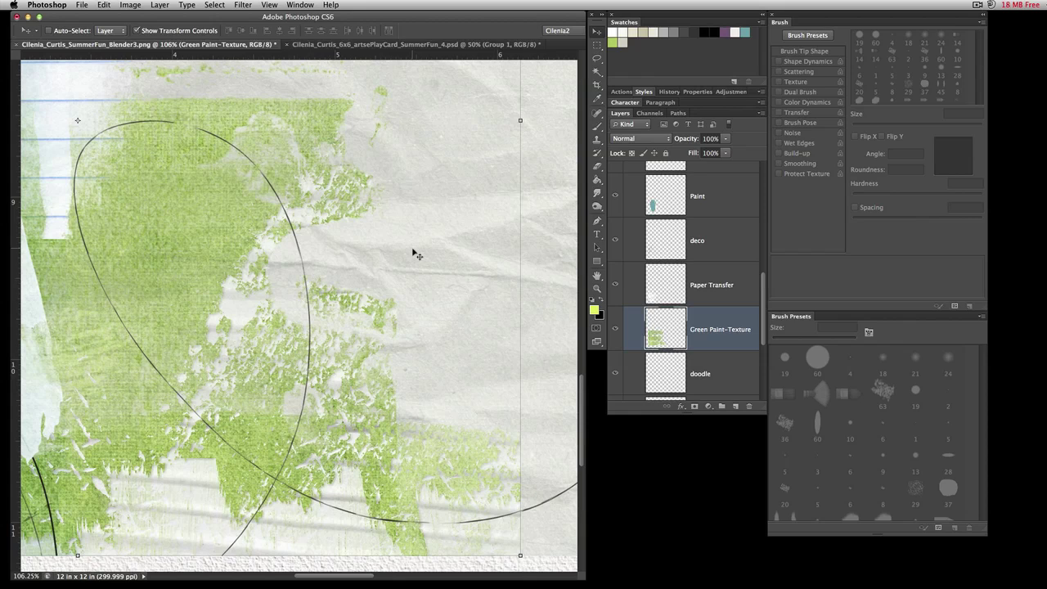
- Start Image > Adjustments > Replace Color and sample the green paint as the target colour
left_click(210, 7)
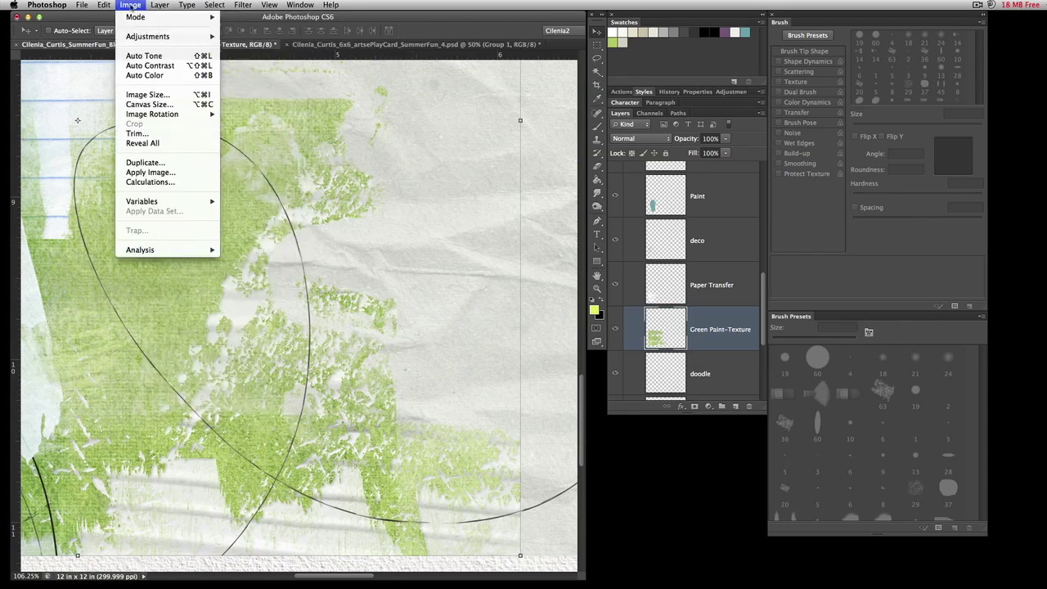
mouse_move(148, 37)
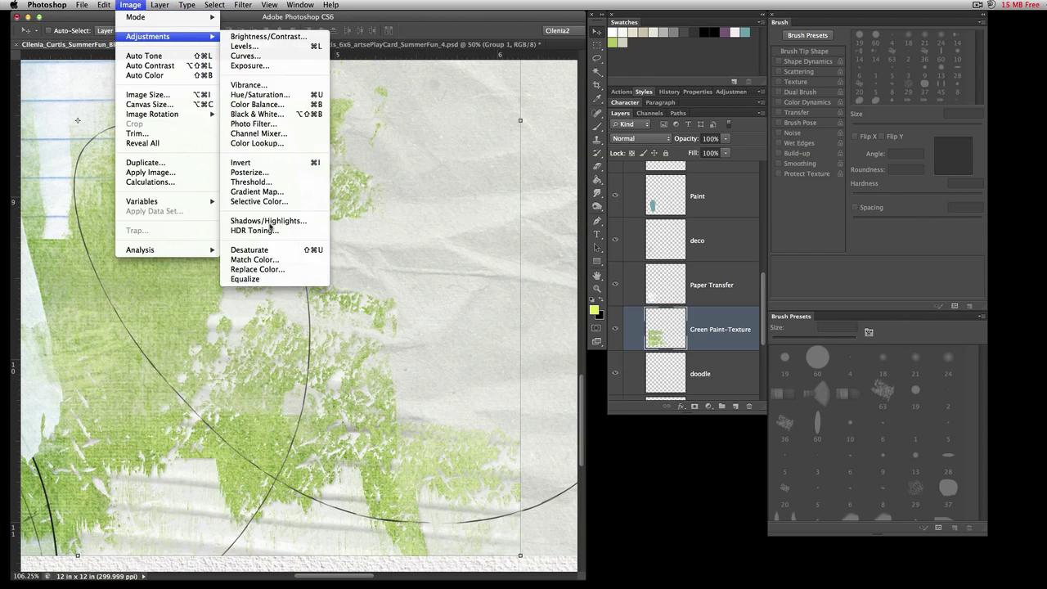
left_click(283, 270)
left_click(733, 184)
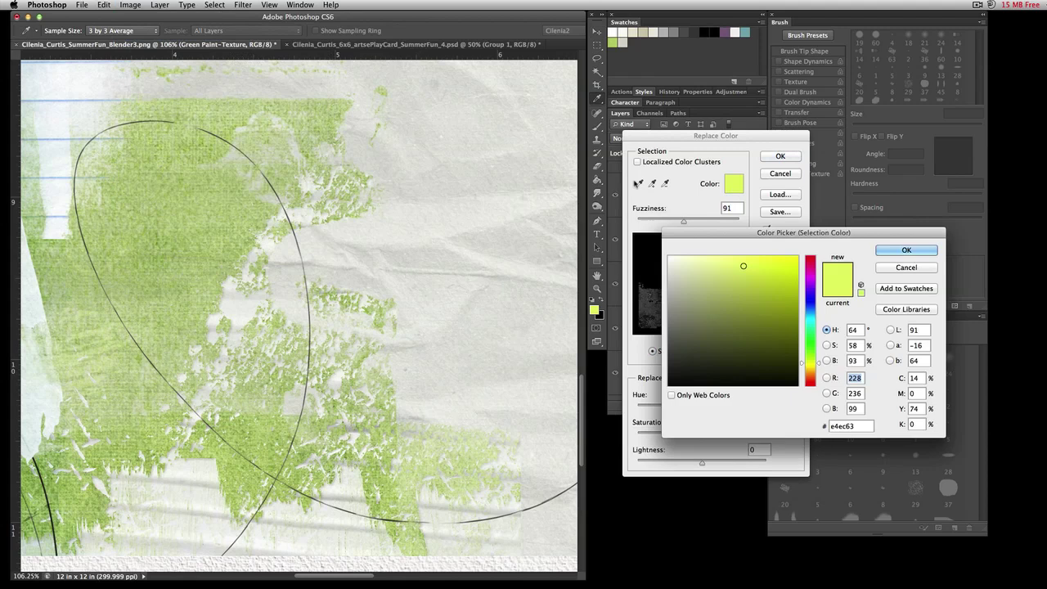
left_click(173, 206)
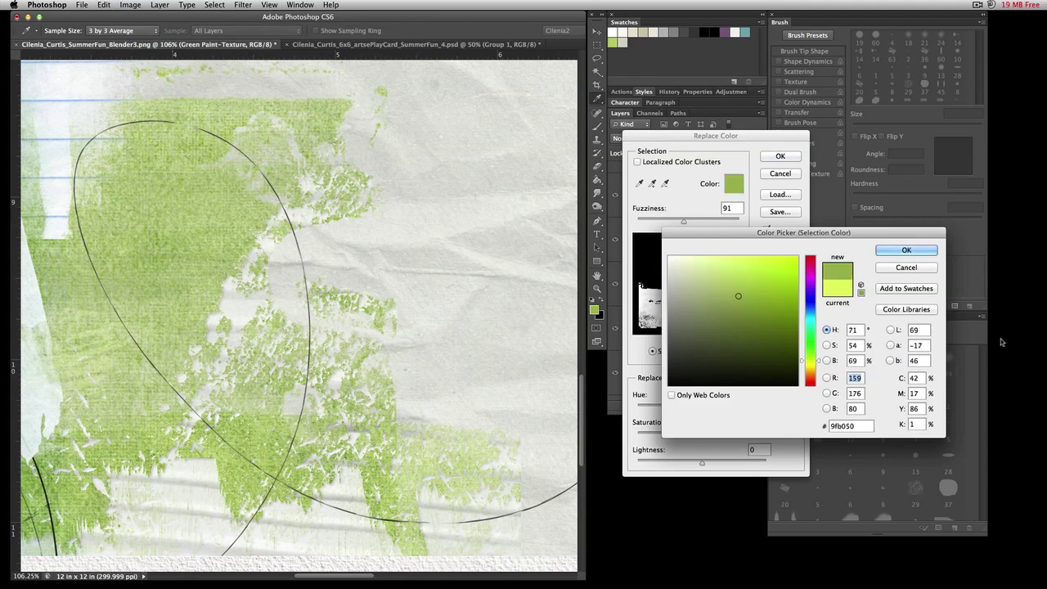
left_click(917, 251)
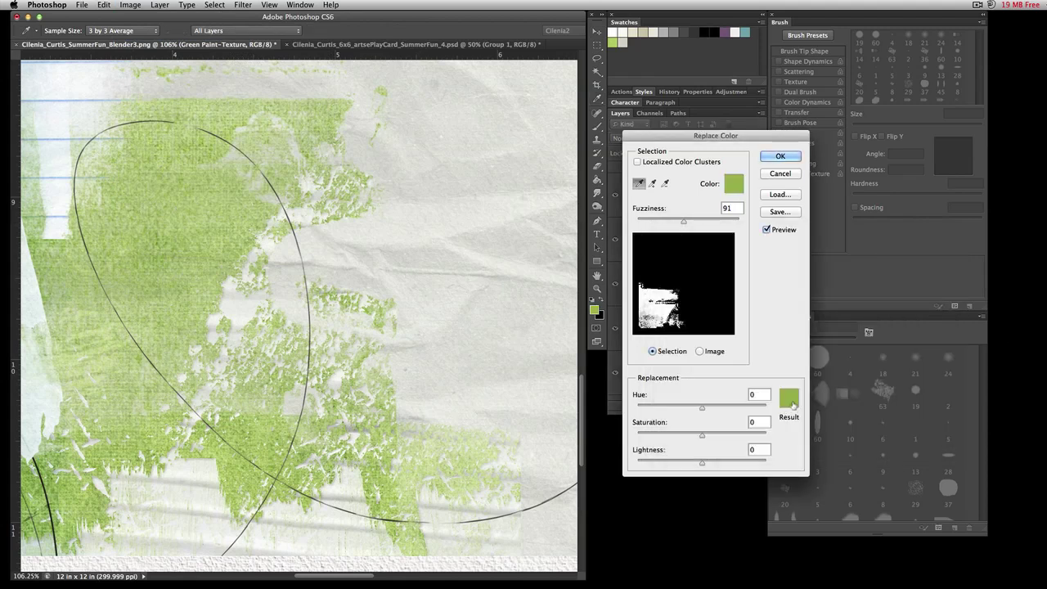
- Set the Result colour to lime yellow (Hue -12, Saturation +45, Lightness +7)
left_click(790, 399)
left_click(719, 266)
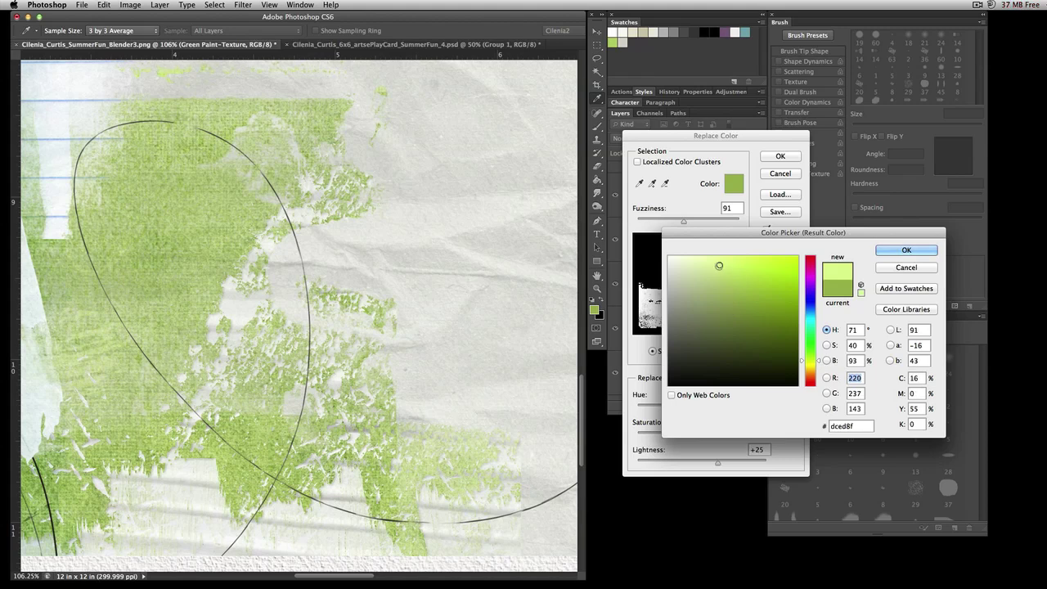
left_click(705, 266)
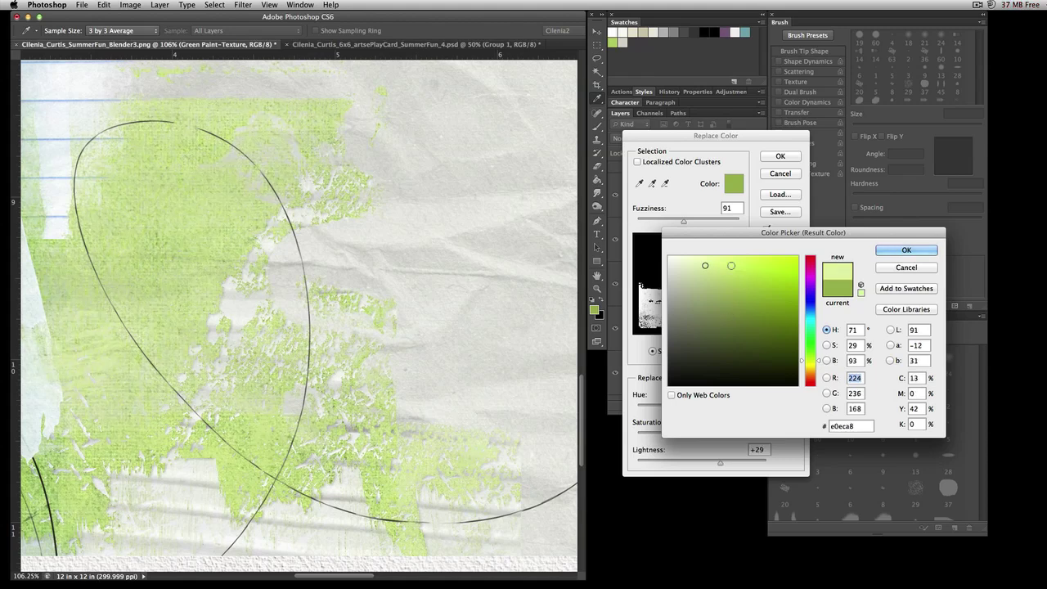
left_click(724, 264)
left_click(818, 365)
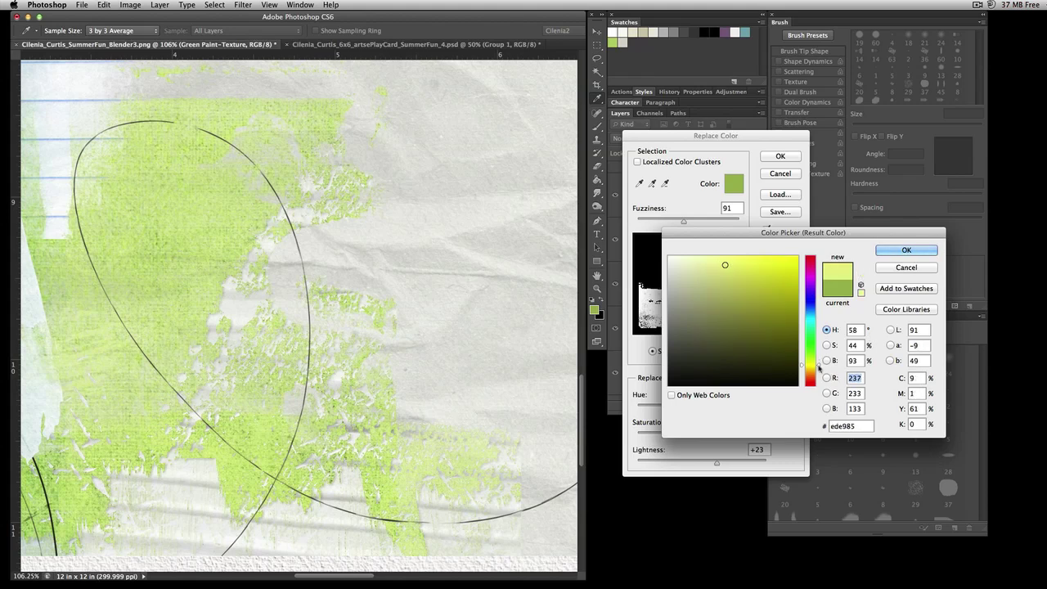
left_click(817, 364)
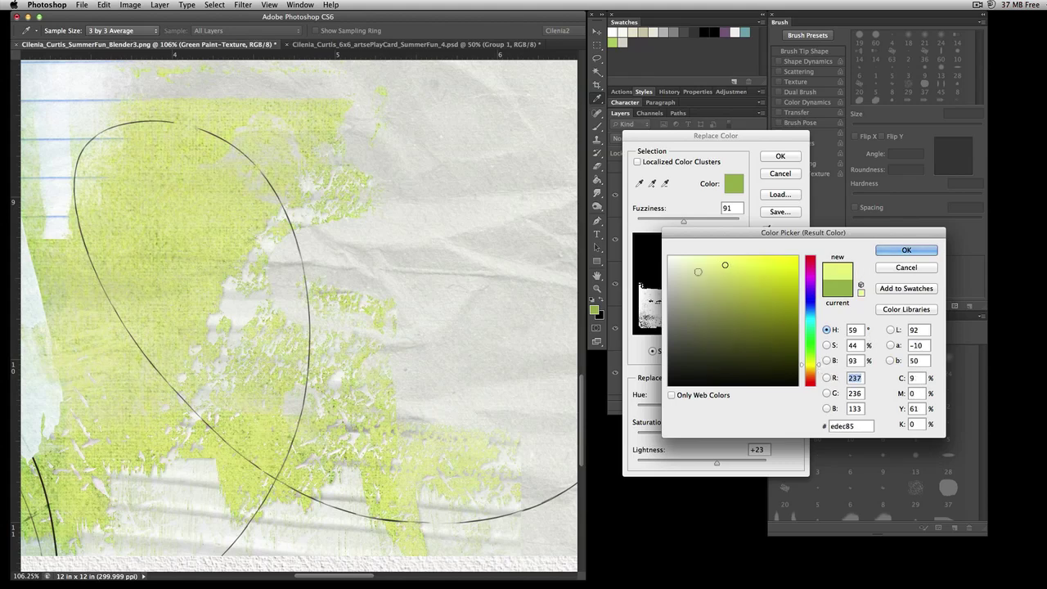
left_click(769, 266)
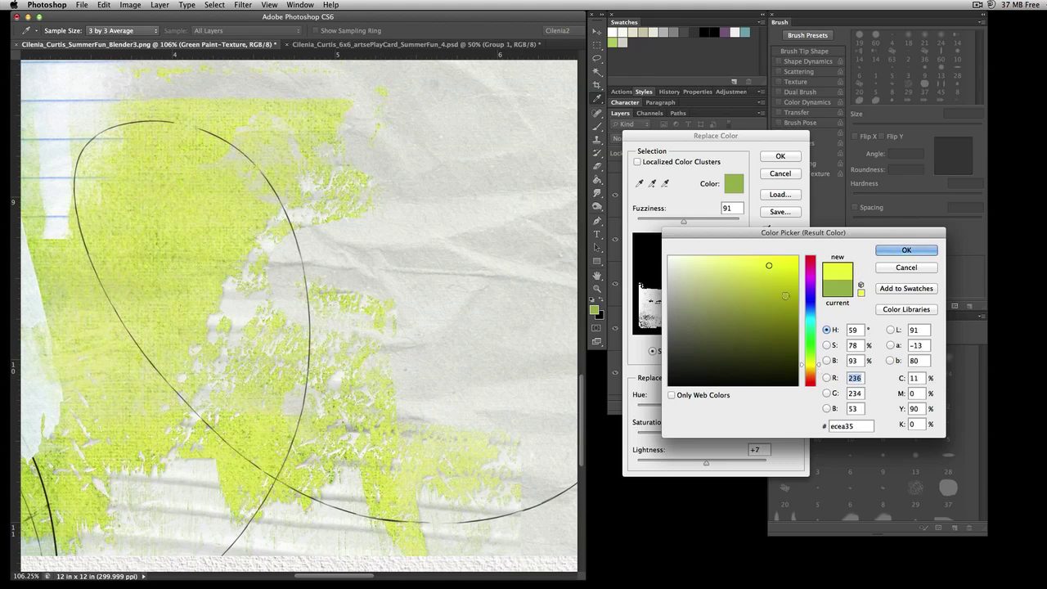
left_click(908, 251)
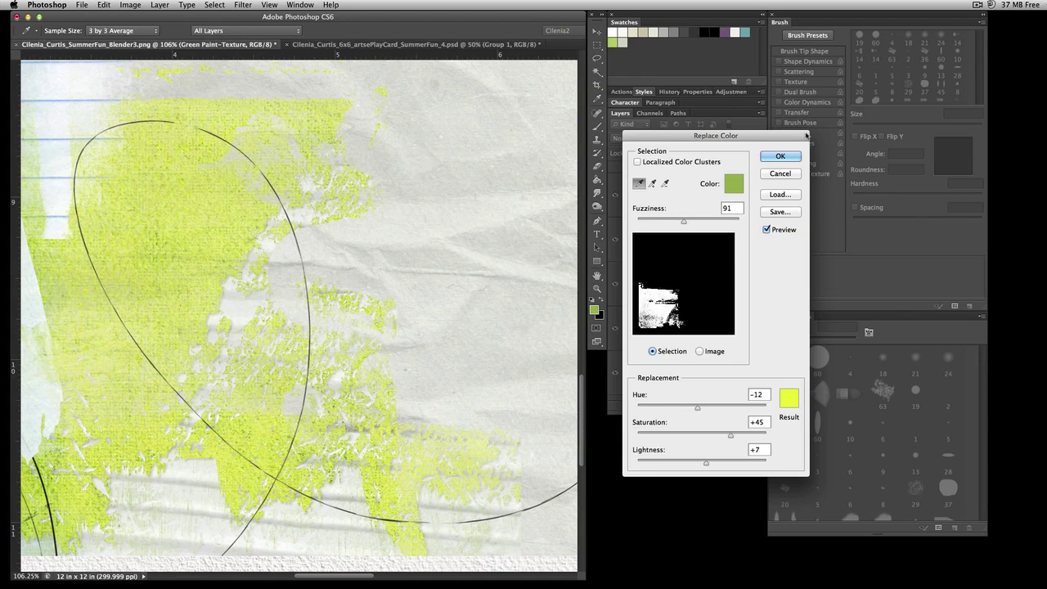
- Cancel the Replace Color recolour and lock the layer's transparent pixels
left_click(780, 175)
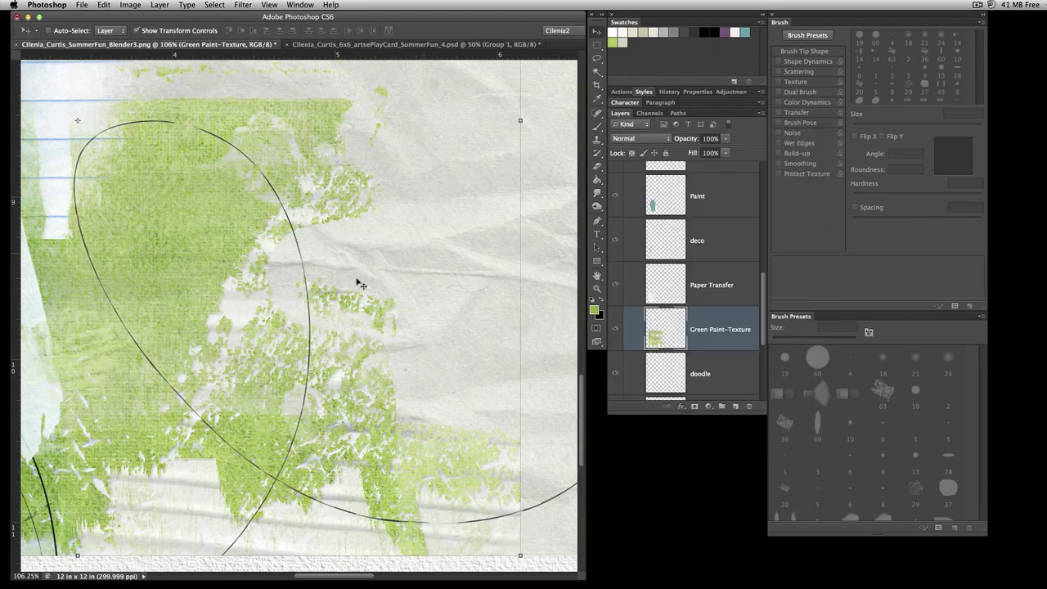
left_click(631, 154)
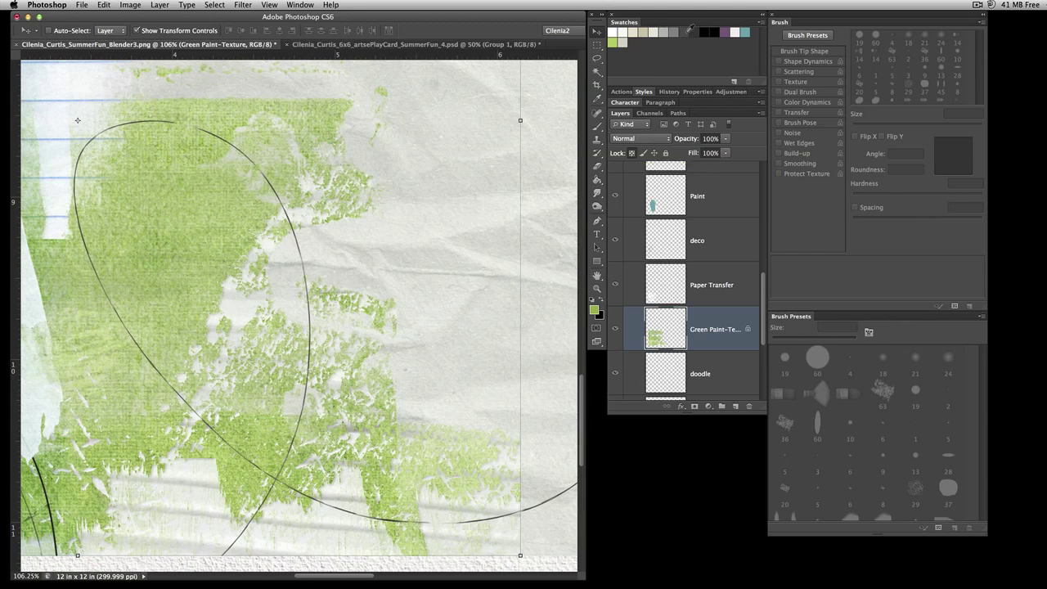
scroll(237, 278, "down", 3)
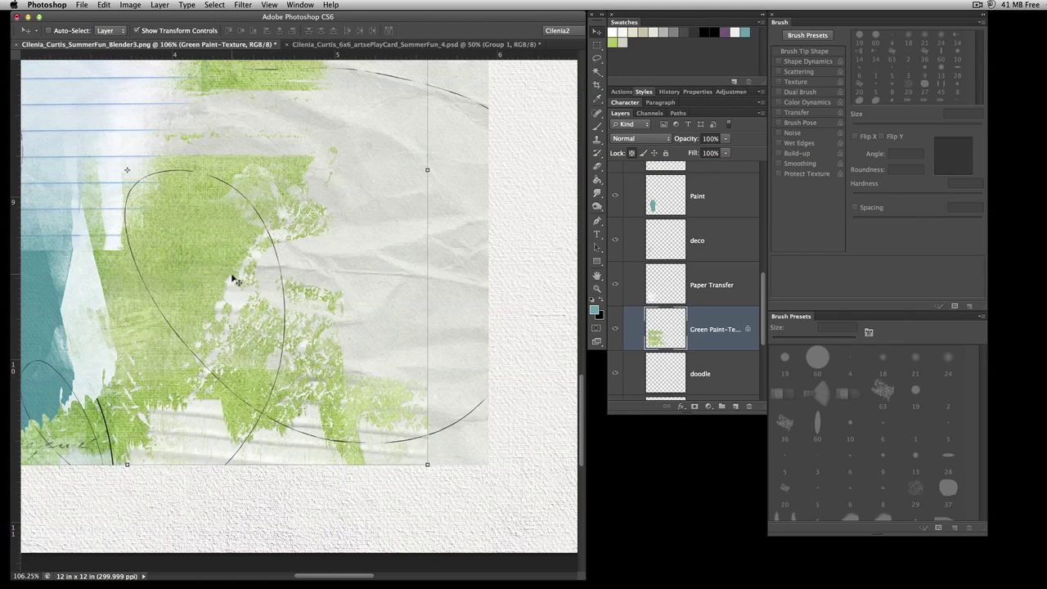
- With the 2500 px texture brush, dab teal over the lower-left and upper-middle green areas
key("b")
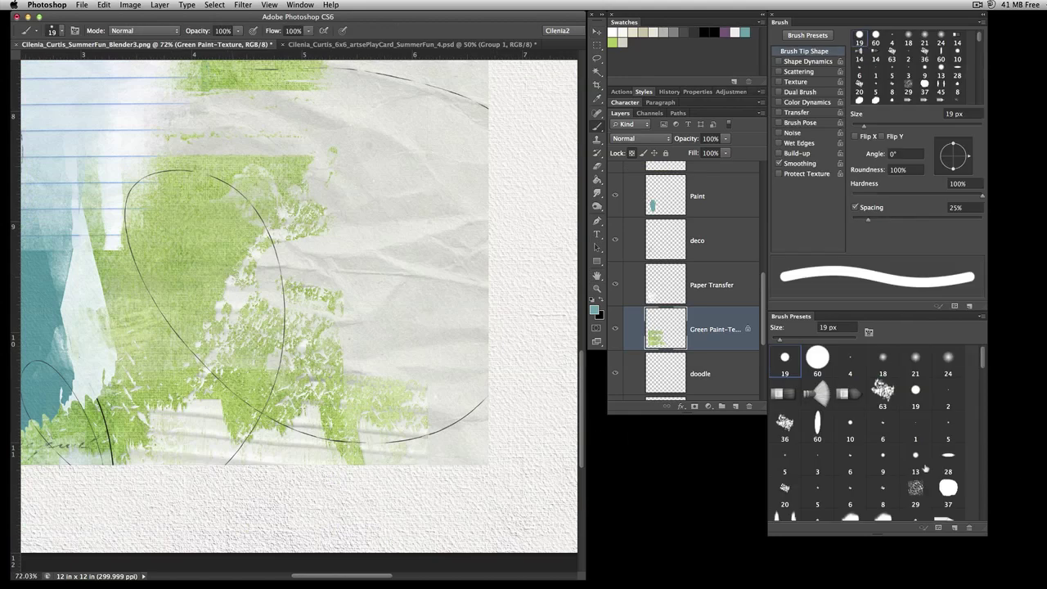
scroll(916, 466, "down", 10)
scroll(916, 433, "down", 1)
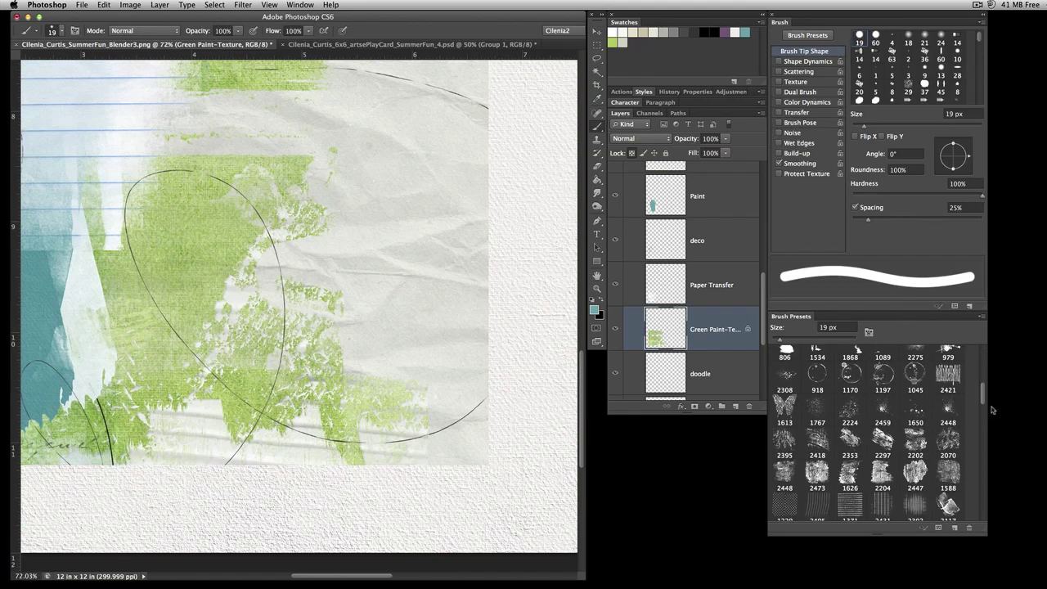
left_click_drag(984, 398, 984, 408)
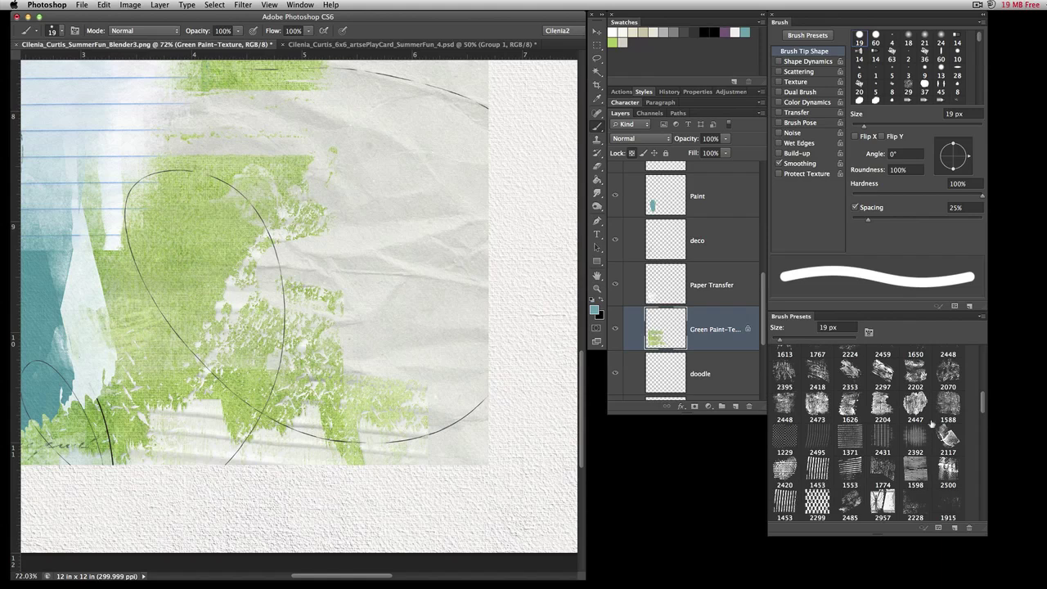
scroll(904, 430, "down", 5)
scroll(957, 491, "down", 2)
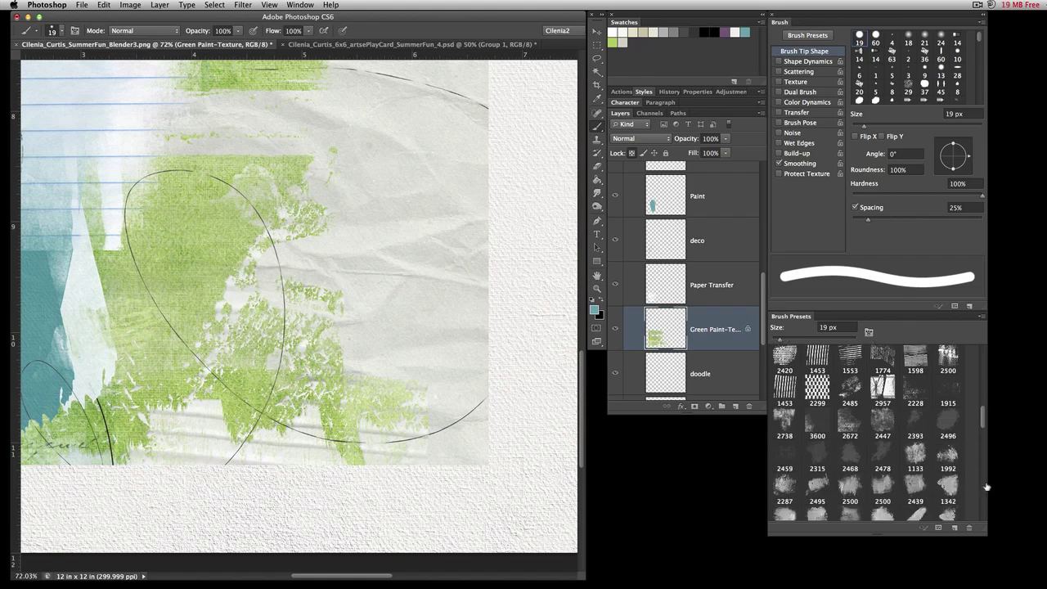
left_click_drag(983, 422, 983, 428)
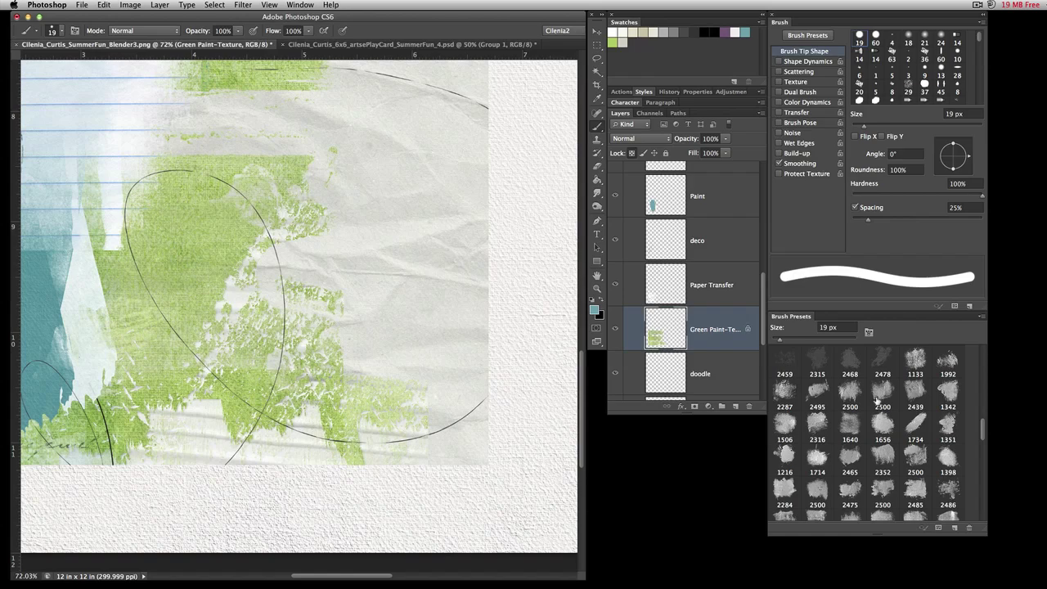
left_click(850, 393)
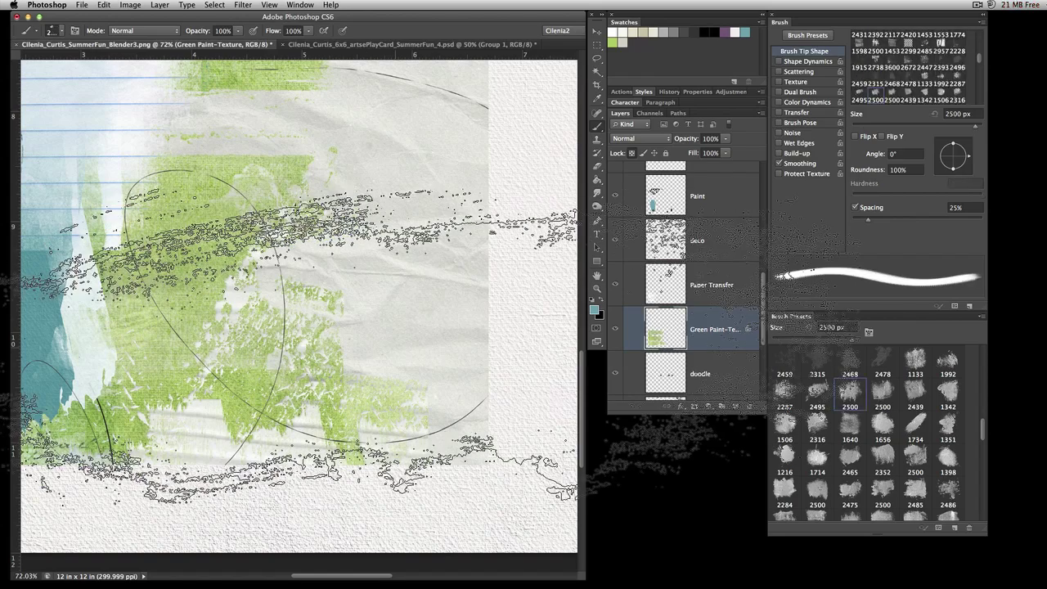
left_click(368, 327)
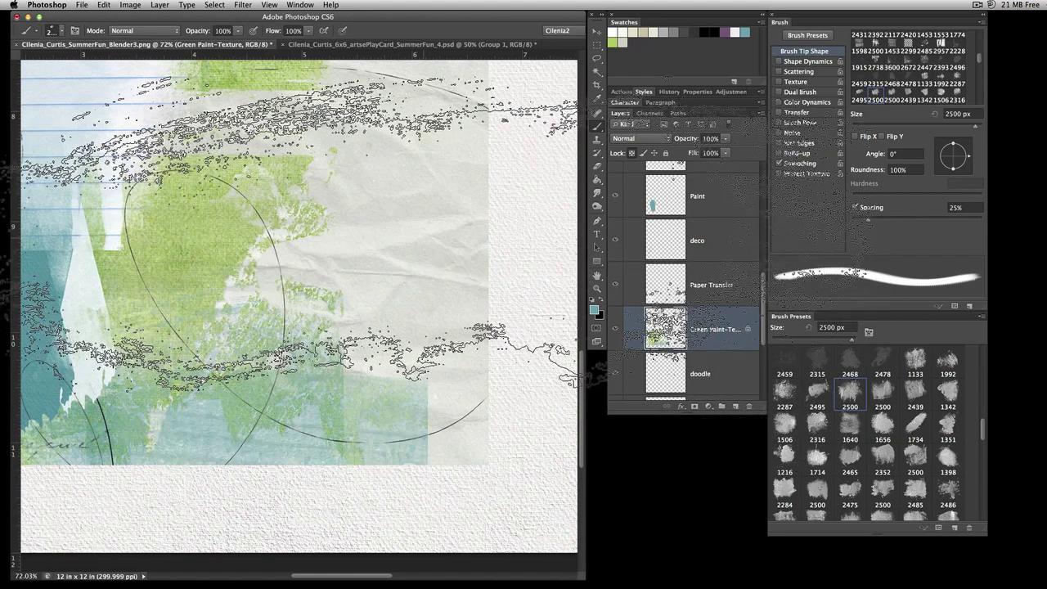
left_click(344, 245)
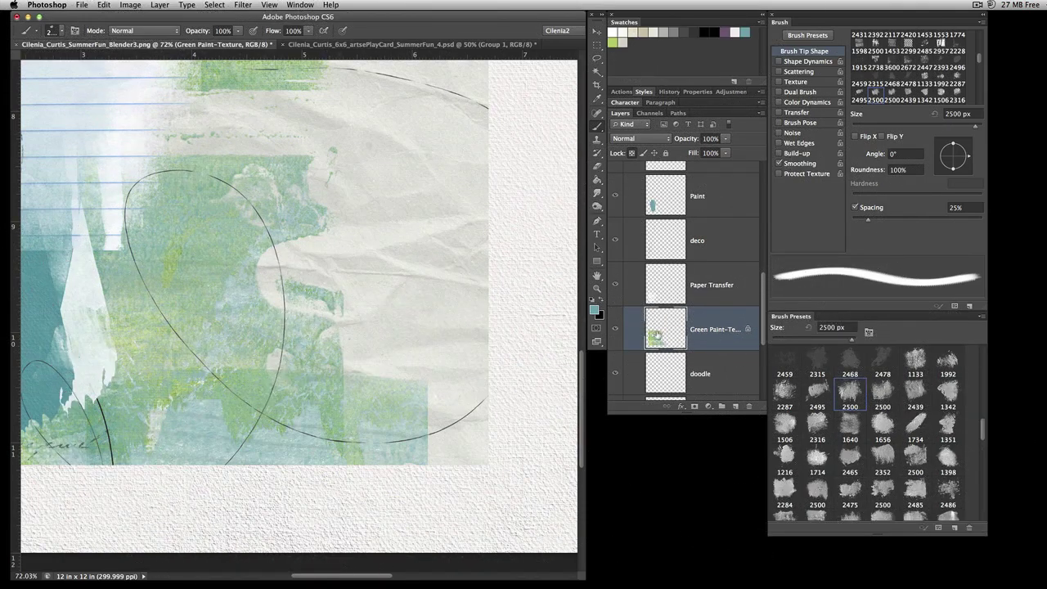
scroll(409, 278, "left", 5)
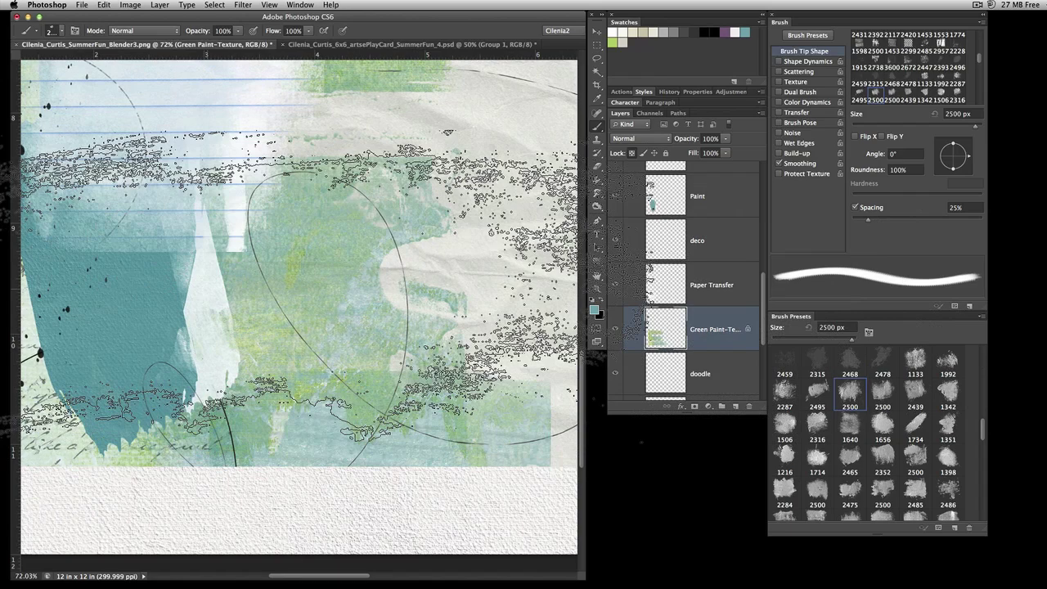
scroll(409, 270, "up", 5)
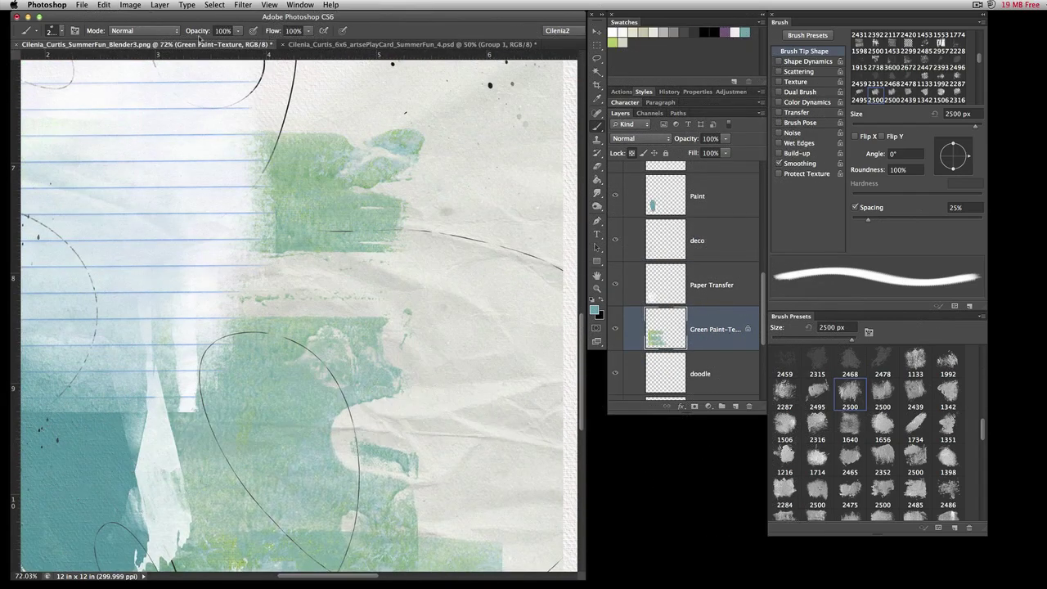
- Switch the brush to Color Burn mode and paint over the lower-middle green paint
left_click(175, 33)
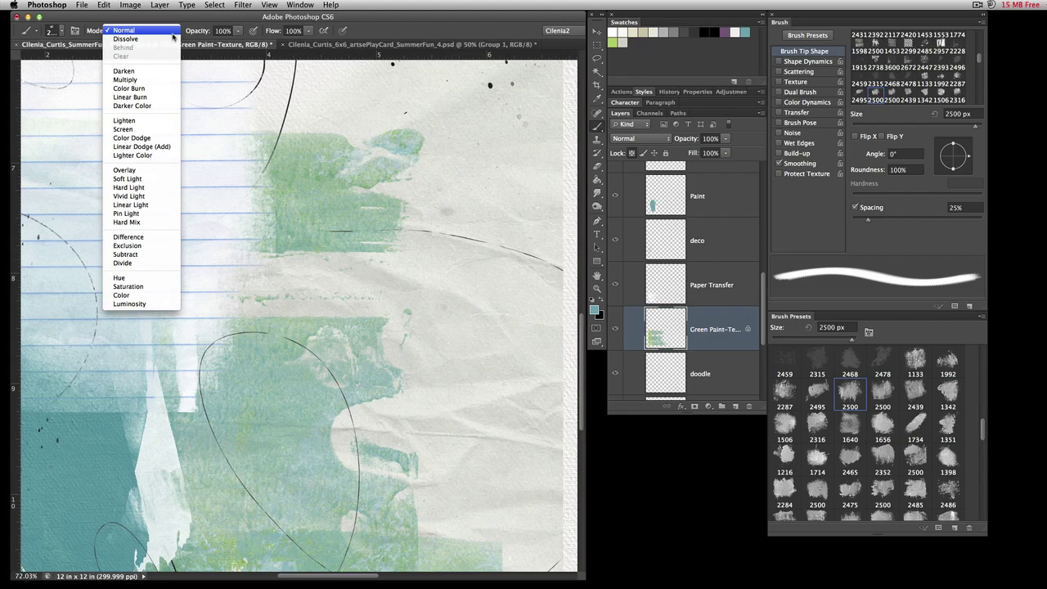
left_click(168, 89)
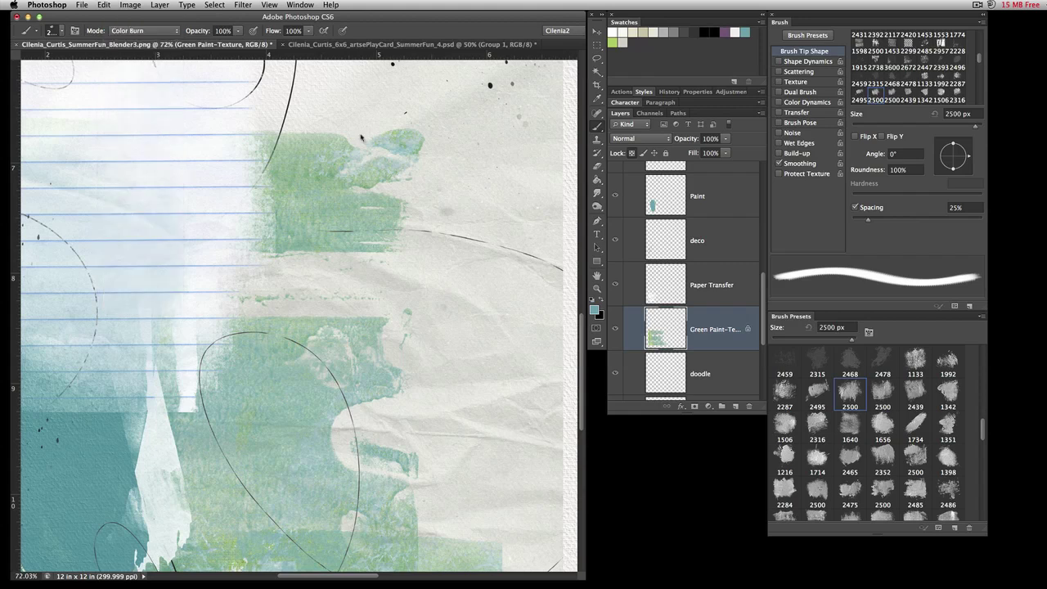
mouse_move(361, 138)
left_mouse_down()
mouse_move(353, 262)
mouse_move(369, 384)
mouse_move(337, 376)
mouse_move(353, 458)
mouse_move(445, 446)
left_mouse_up()
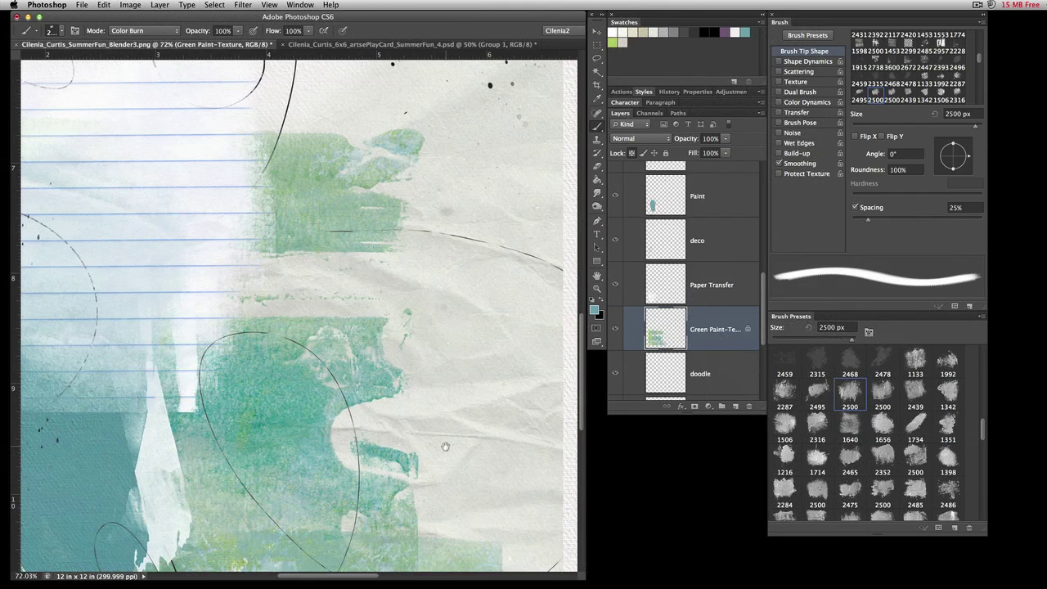
scroll(444, 445, "down", 3)
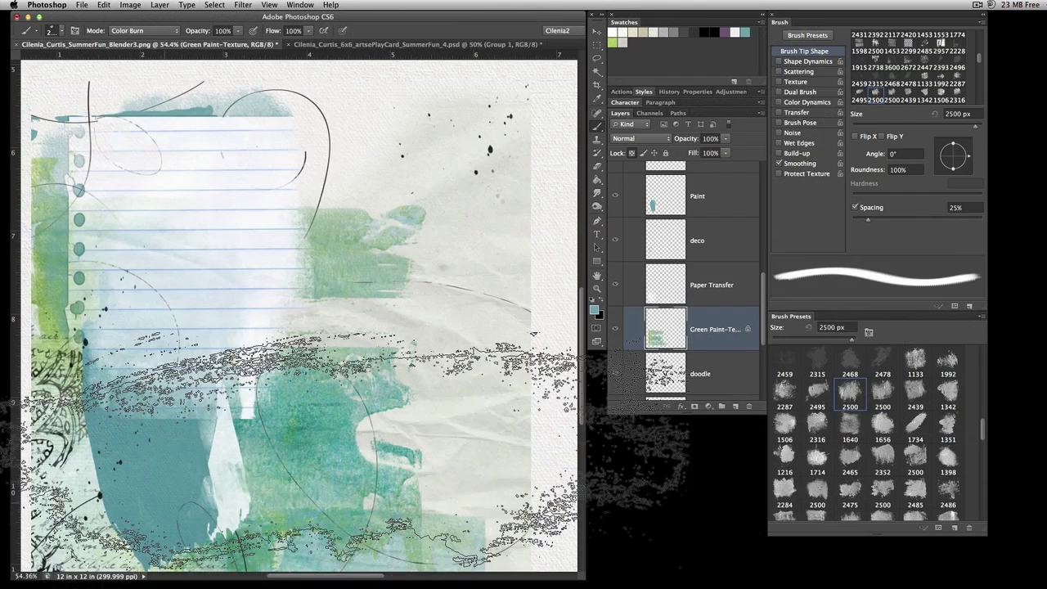
scroll(417, 278, "down", 2)
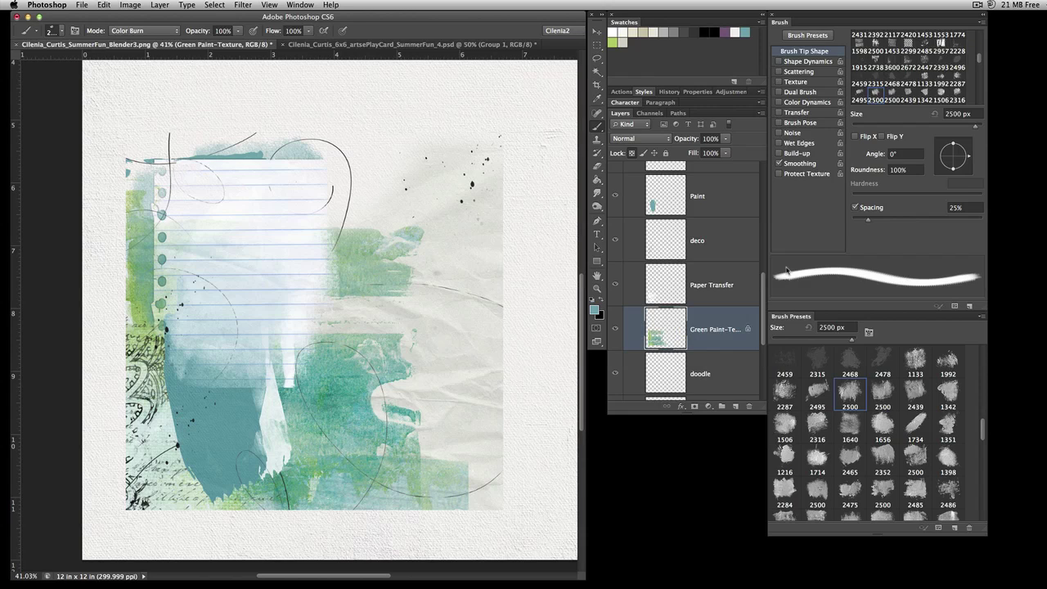
- Revert History to the Move step before all brush strokes, then zoom out to the full page
left_click(667, 91)
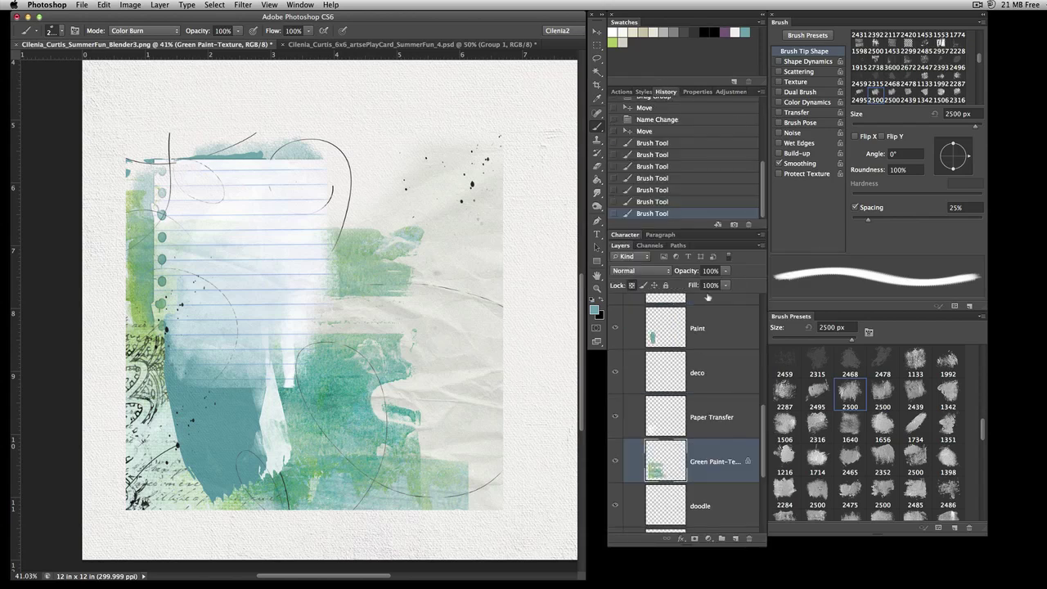
scroll(675, 163, "up", 10)
scroll(674, 163, "down", 8)
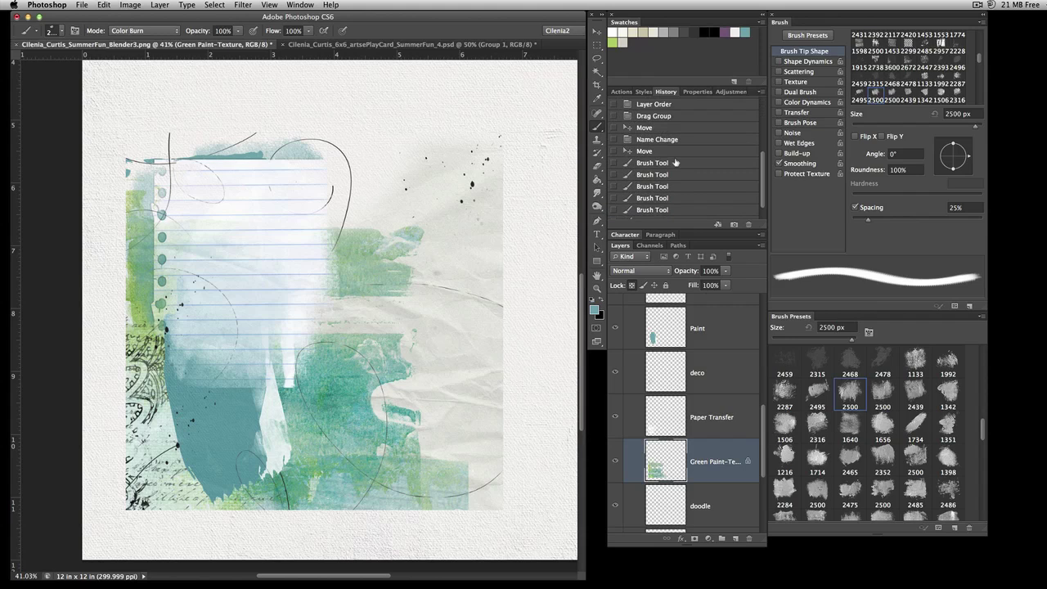
left_click(680, 162)
left_click(685, 153)
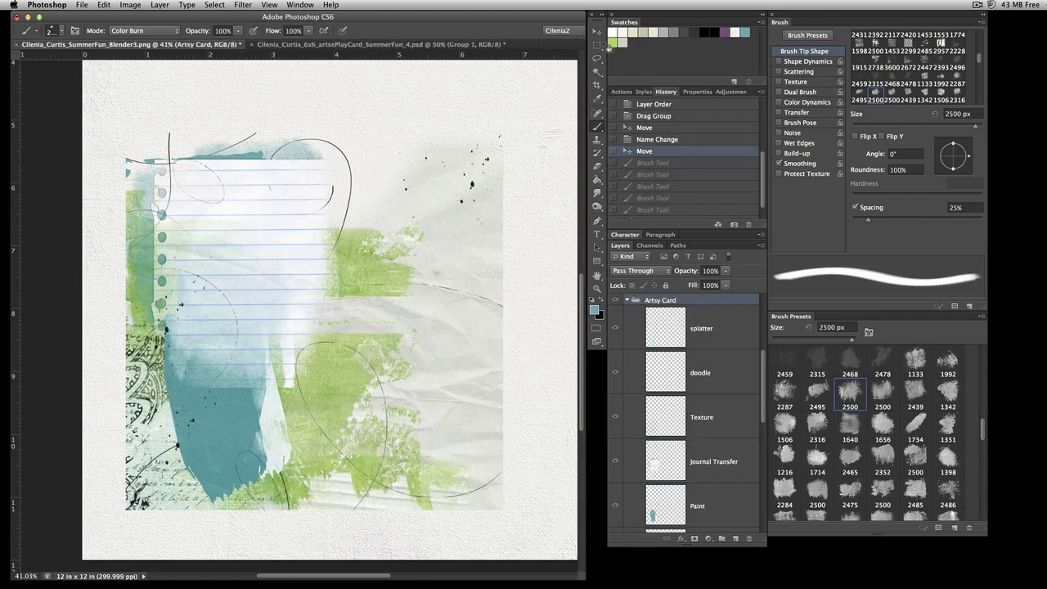
key("v")
key("super+minus")
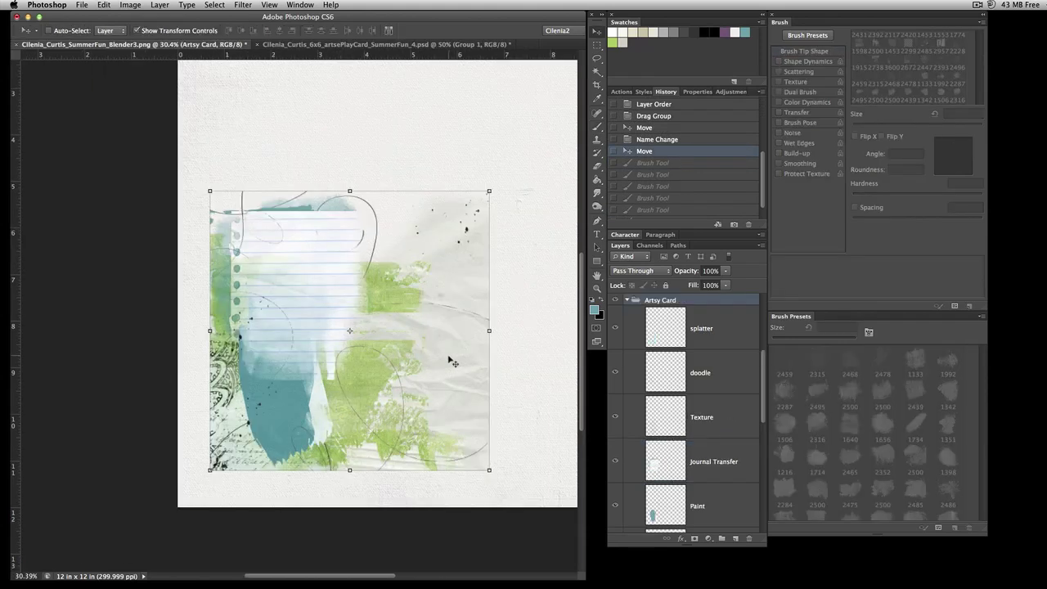
- Show the Blender layer, move it below the Artsy Card group, and lower its opacity to 50%
left_click(626, 300)
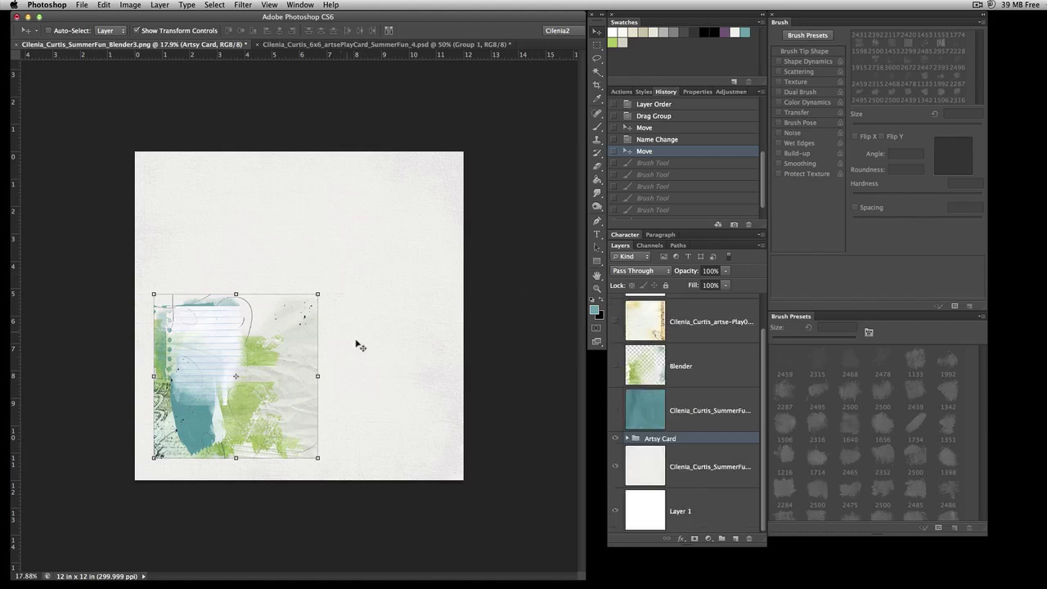
left_click(713, 375)
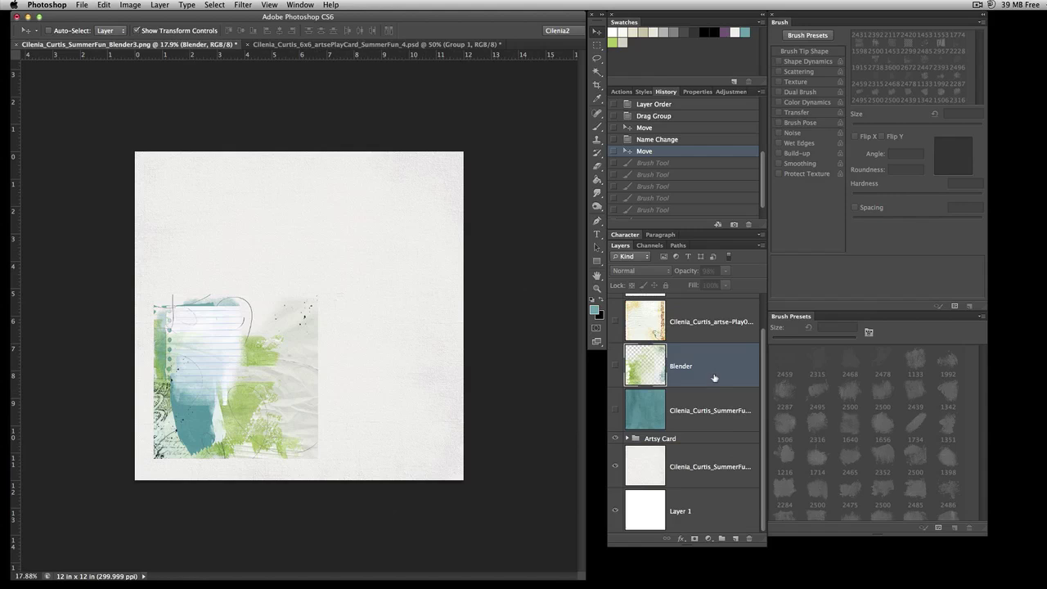
left_click(615, 367)
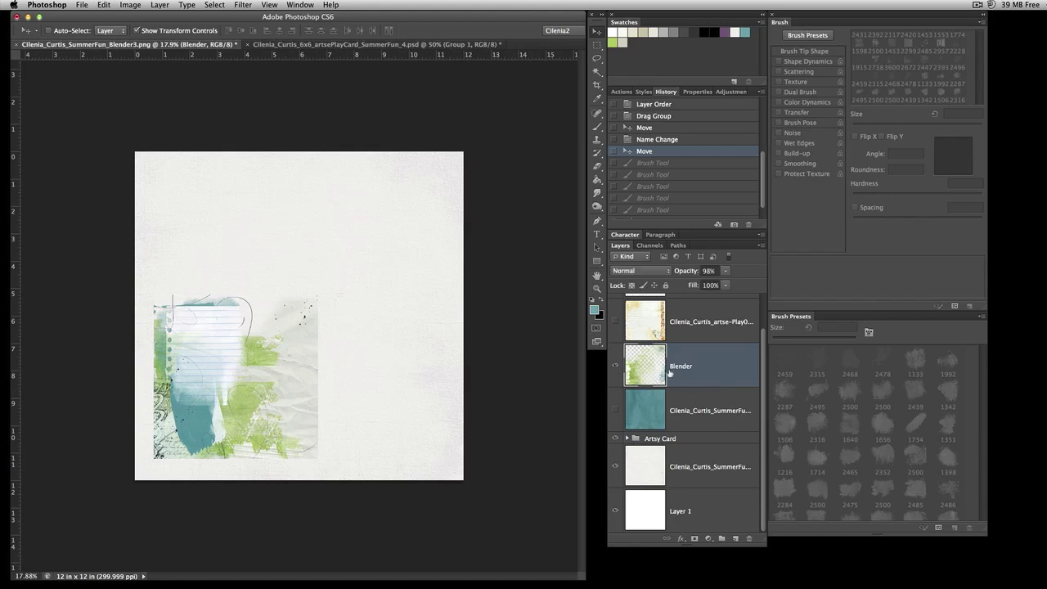
left_click_drag(716, 371, 723, 458)
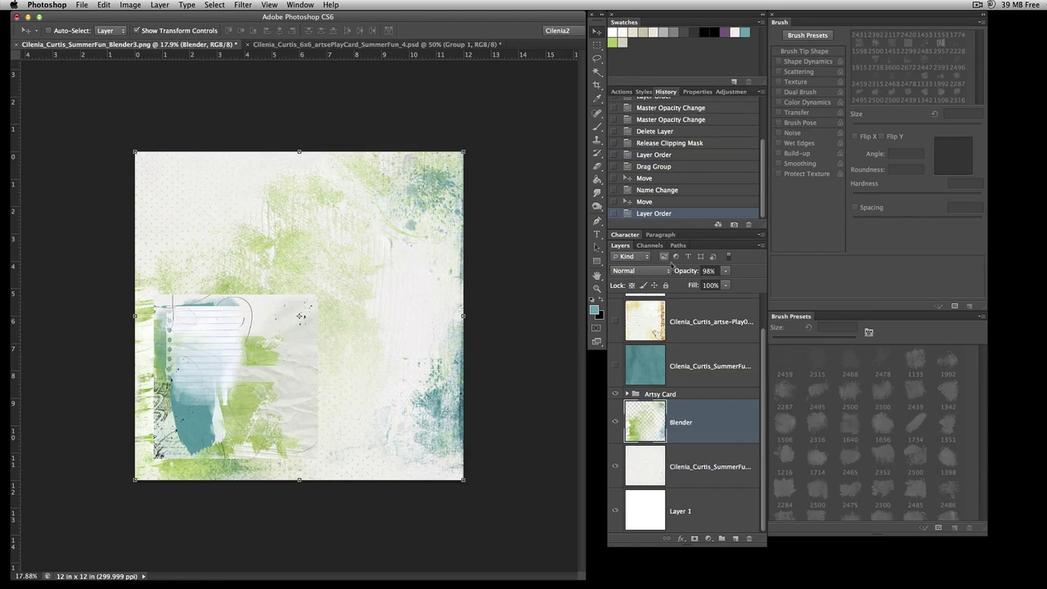
left_click_drag(690, 276, 664, 276)
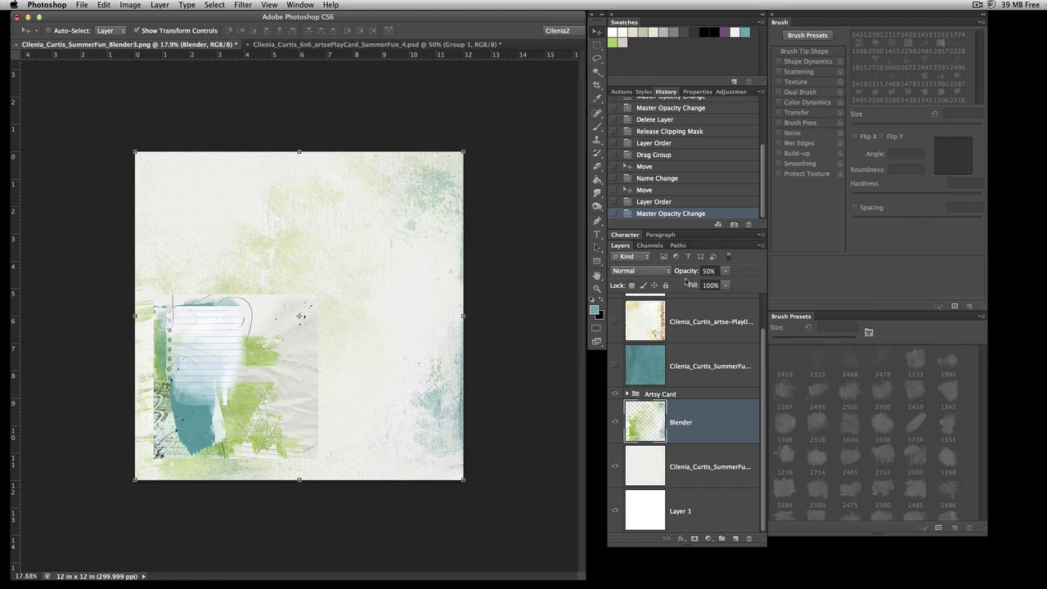
- Apply a drop-shadow style preset to the card's Background layer, then reselect the Blender layer
left_click(627, 394)
scroll(713, 454, "down", 5)
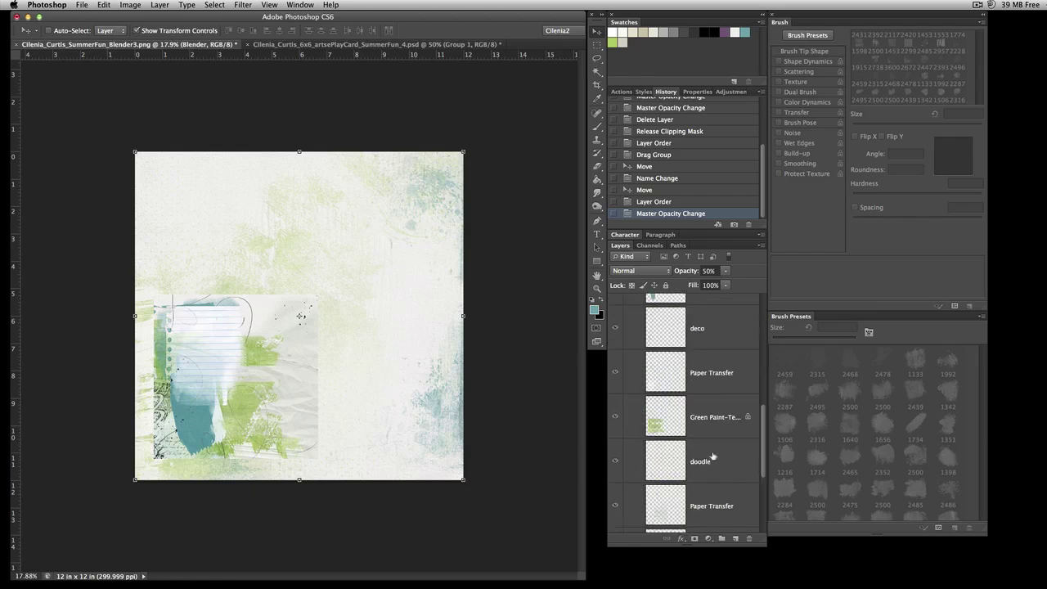
left_click(733, 386)
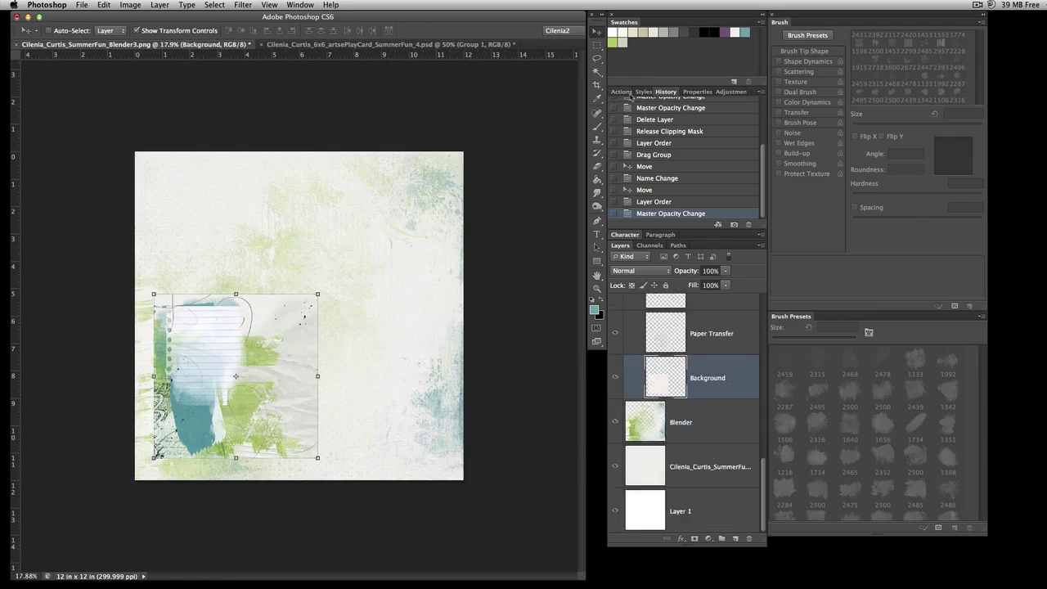
left_click(643, 93)
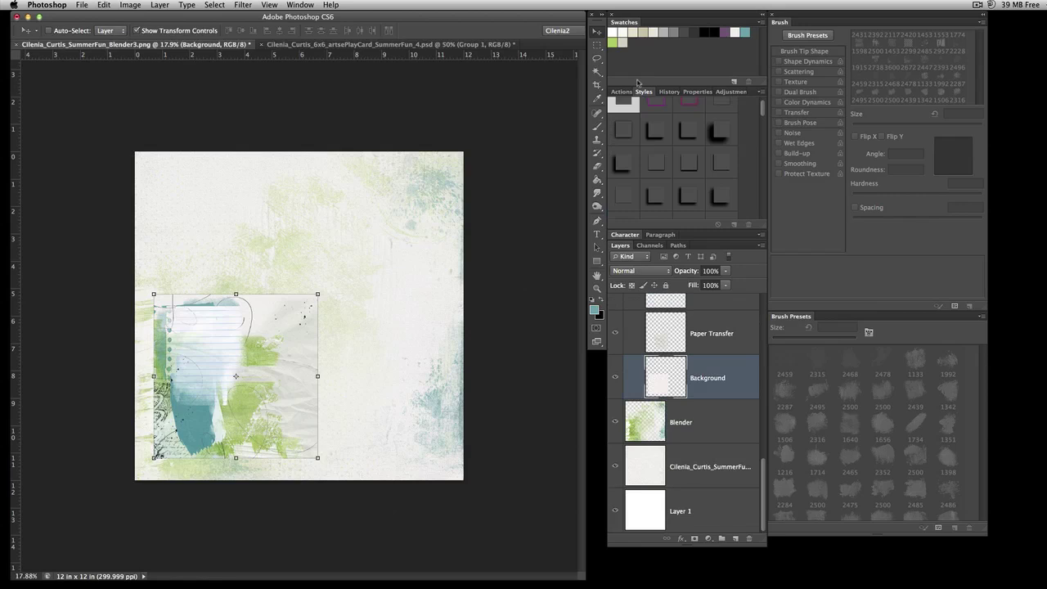
left_click(621, 133)
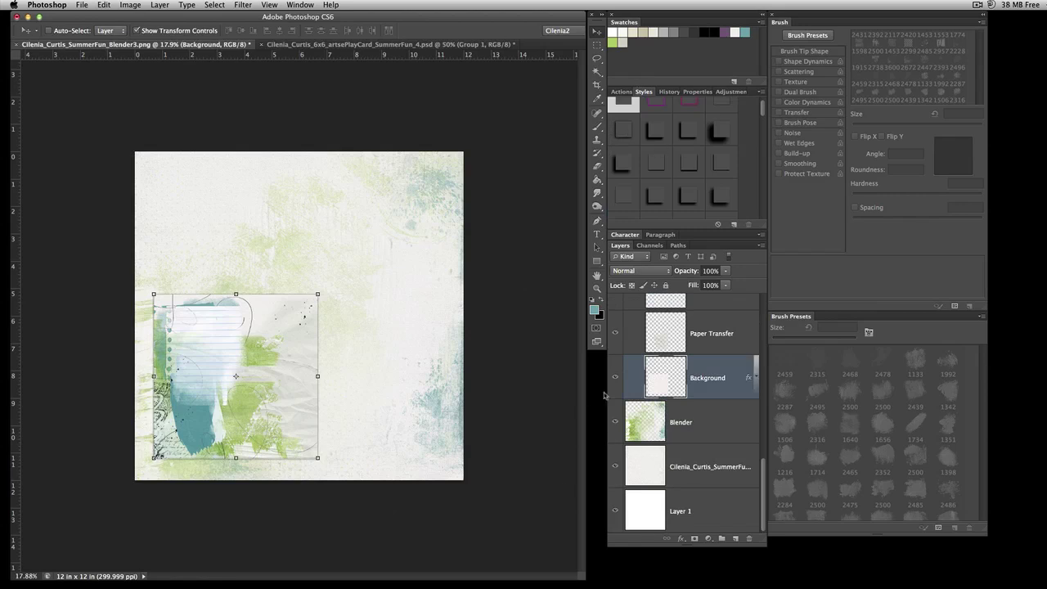
left_click(711, 430)
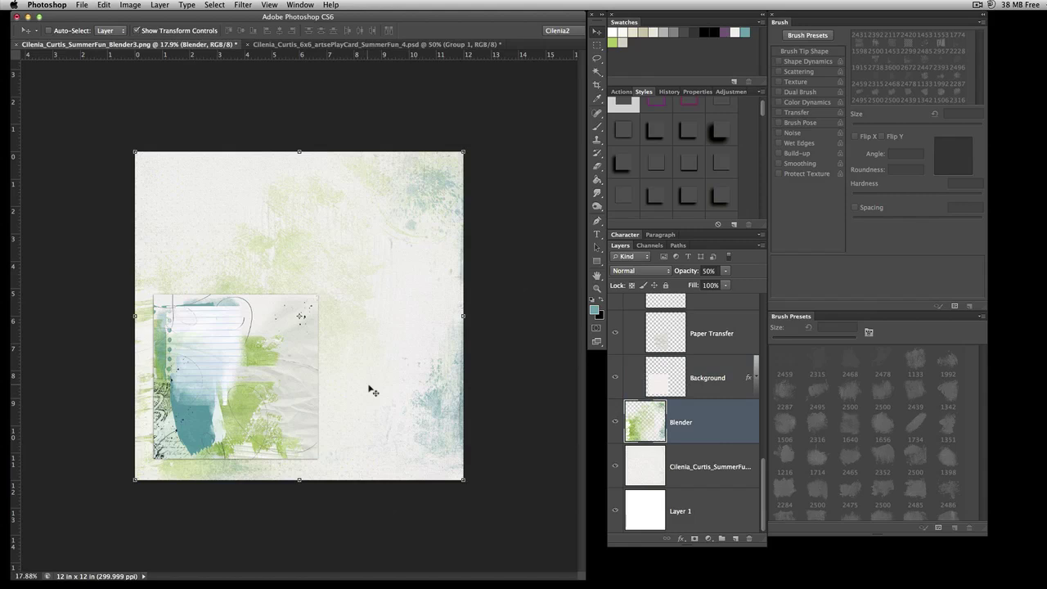
- Reset the Blender layer's opacity to 100% and try Linear Burn, then Color Burn blending
left_click_drag(691, 273, 685, 276)
type("100")
key("Return")
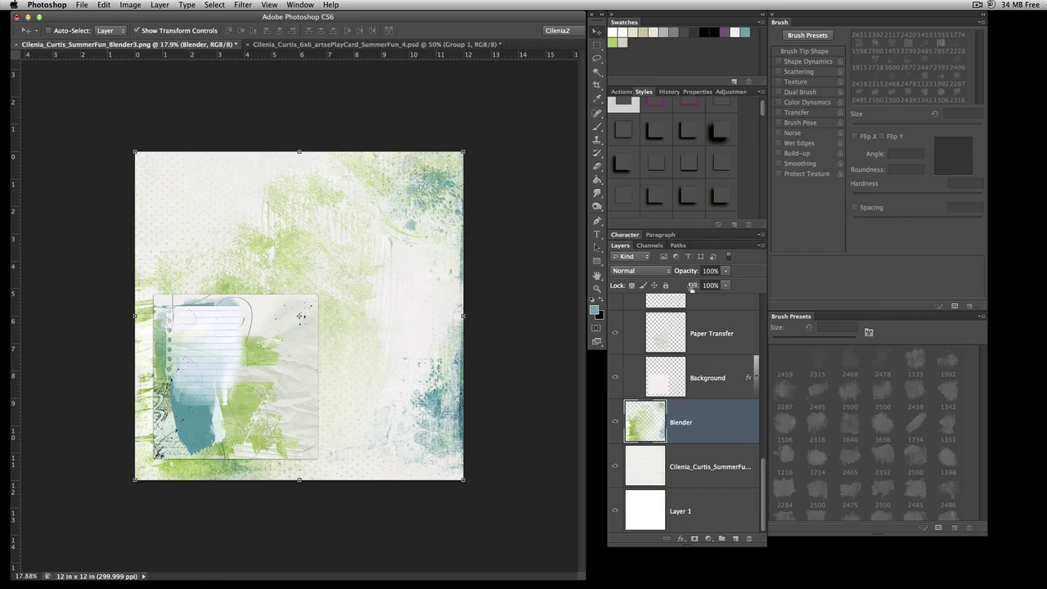
left_click(665, 271)
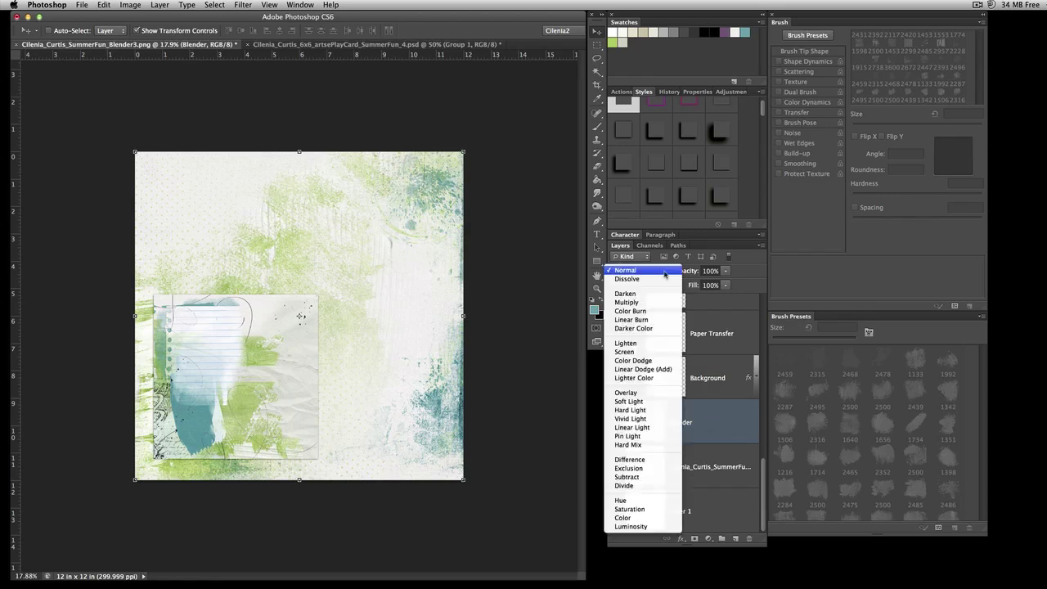
left_click(665, 319)
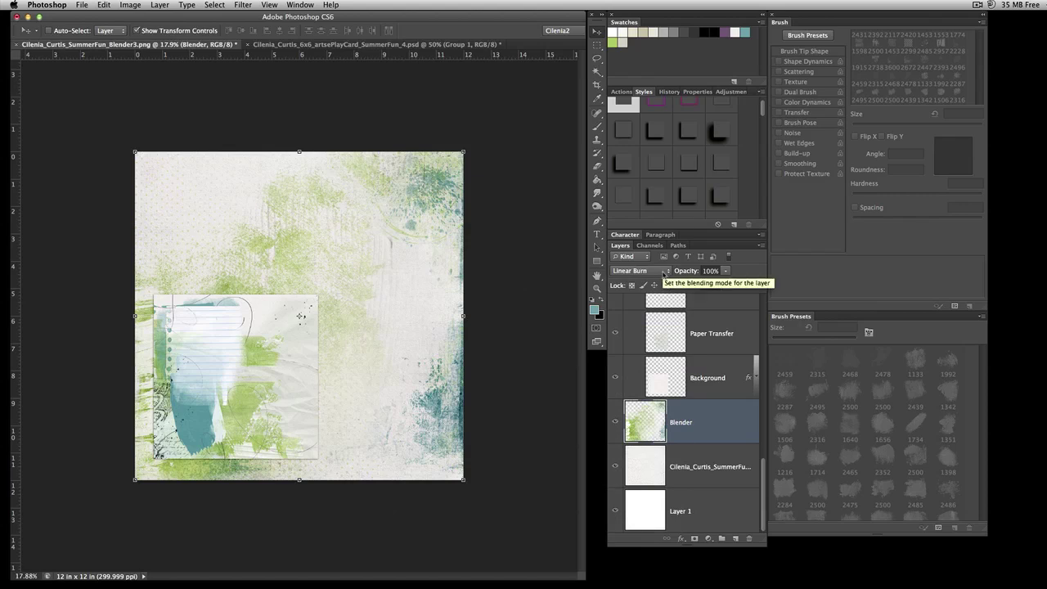
left_click(664, 273)
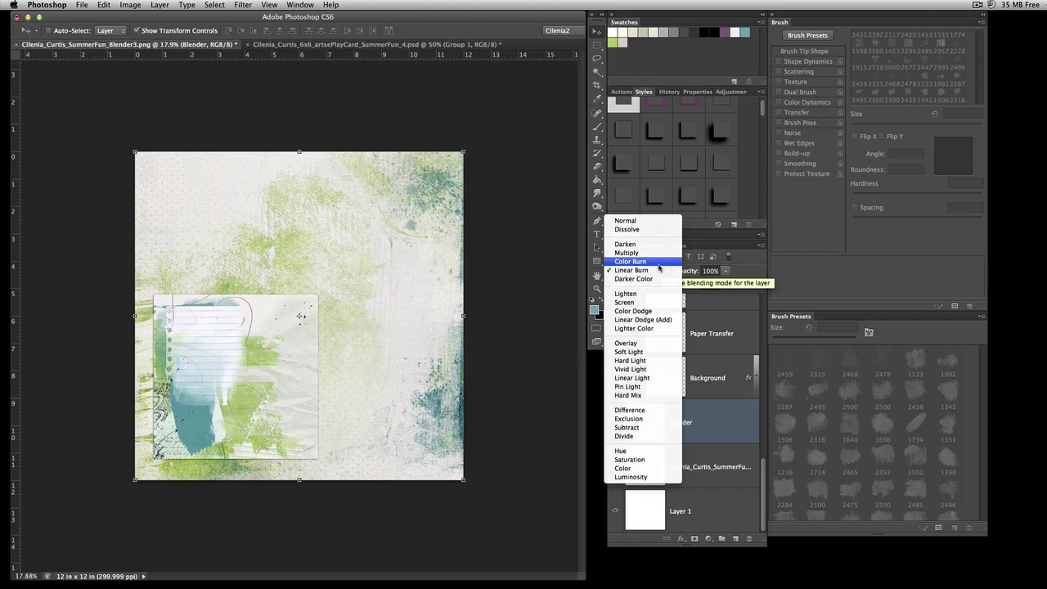
left_click(659, 261)
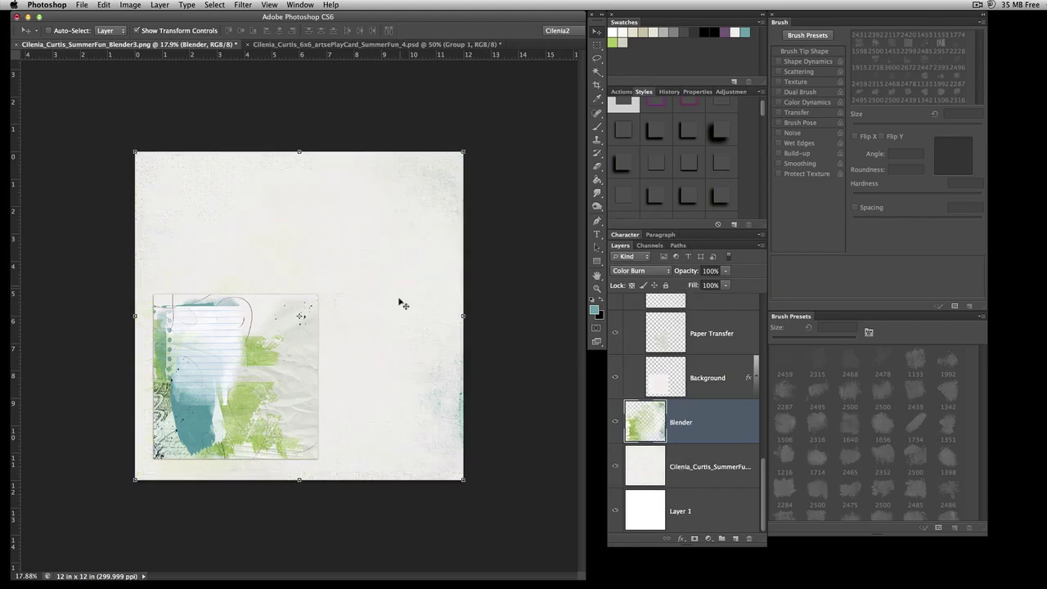
- Fit the whole page in view and switch the Blender layer to Overlay blending
scroll(433, 449, "up", 3)
scroll(530, 453, "right", 3)
scroll(530, 453, "down", 2)
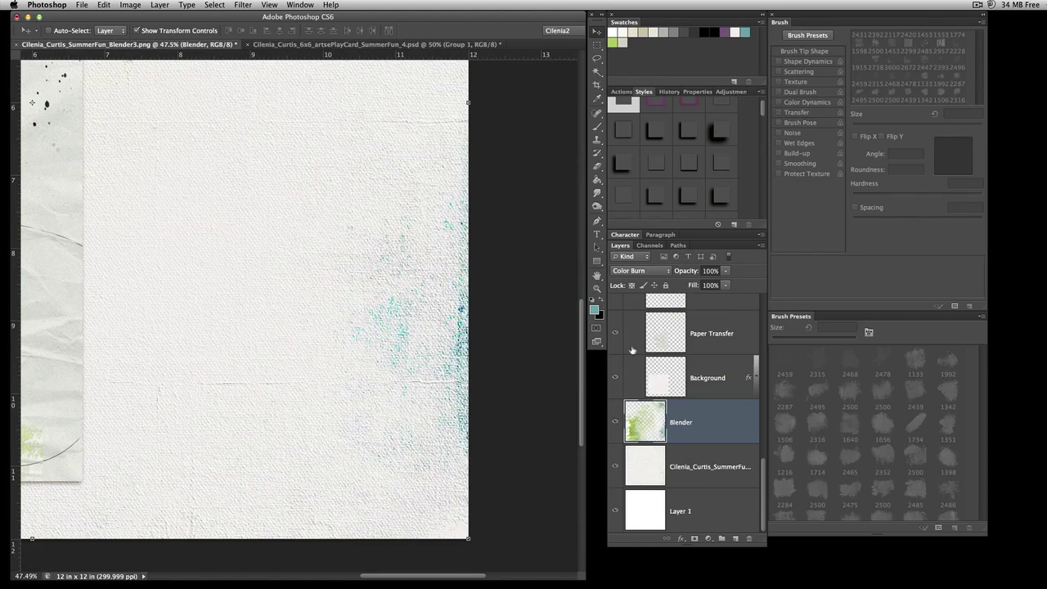
key("super+0")
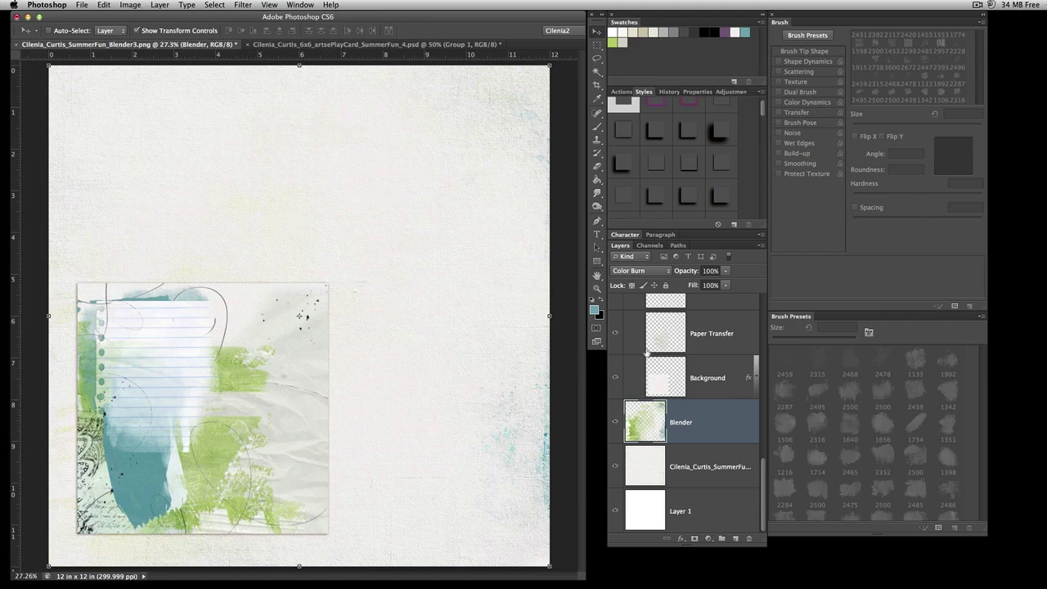
left_click(640, 271)
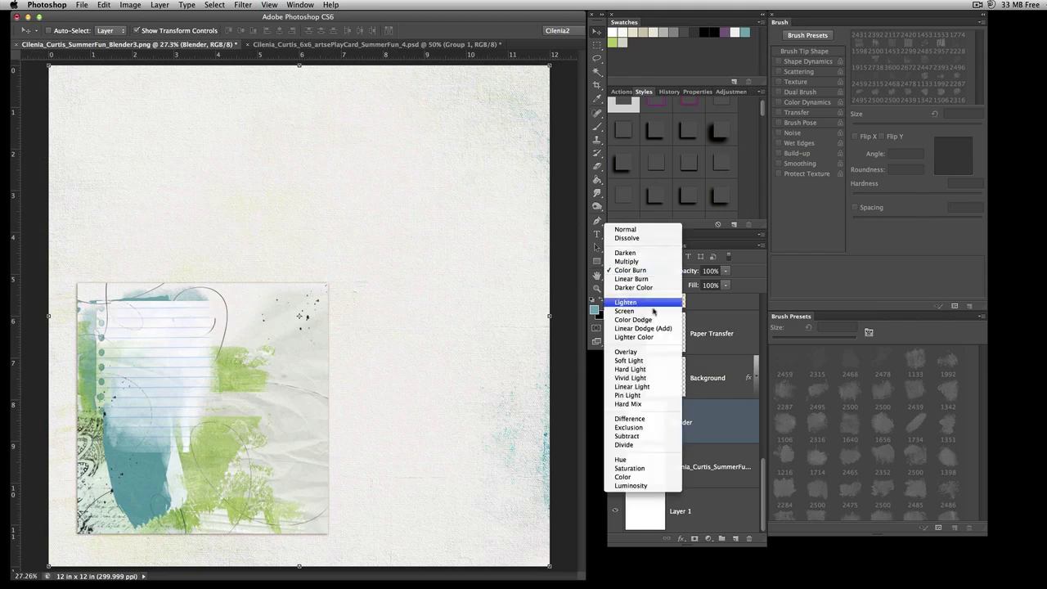
left_click(669, 371)
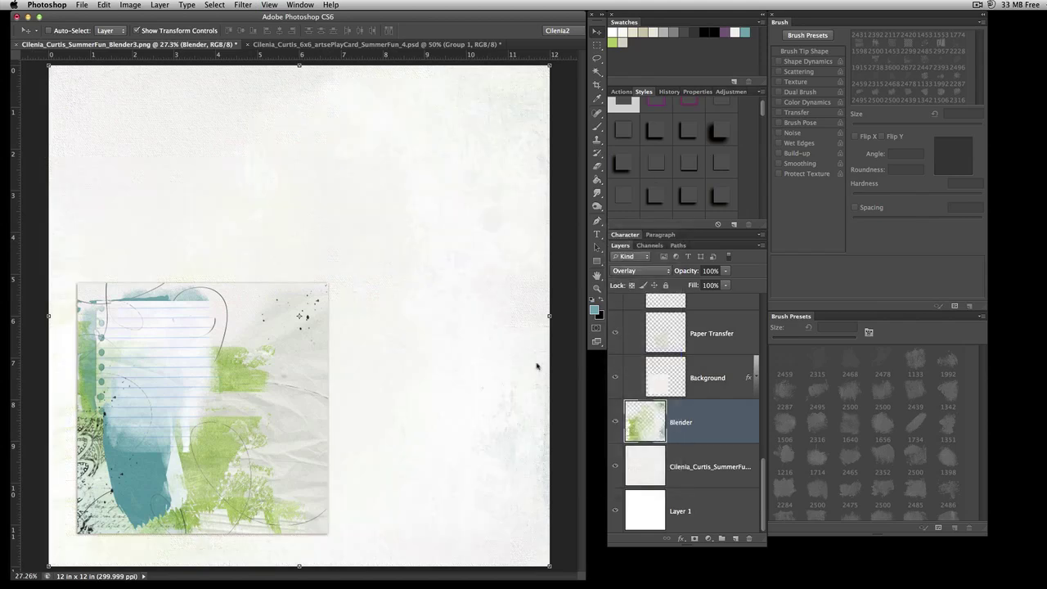
scroll(280, 159, "up", 2)
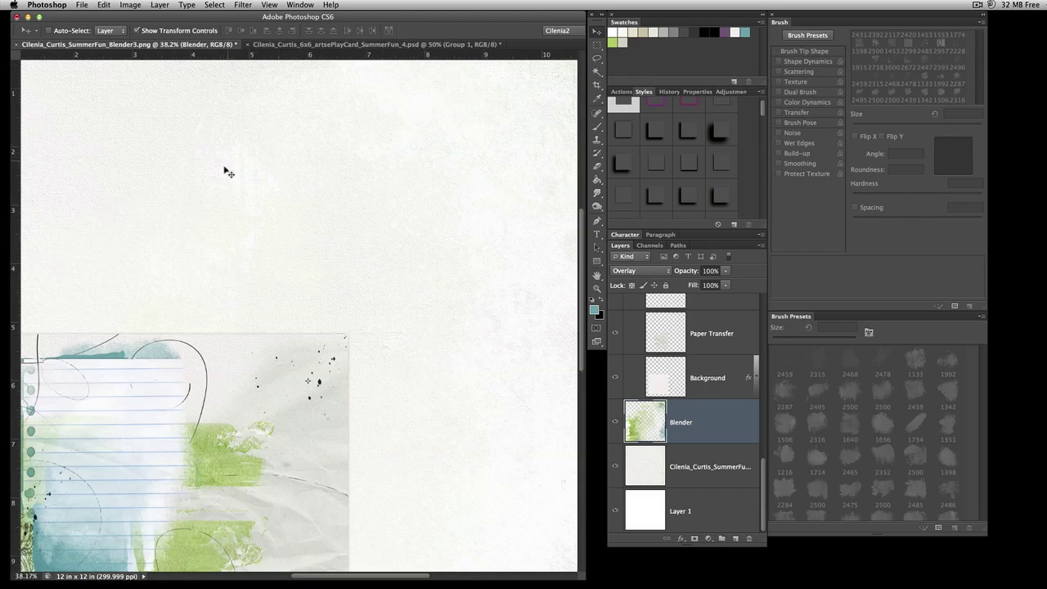
scroll(393, 225, "right", 5)
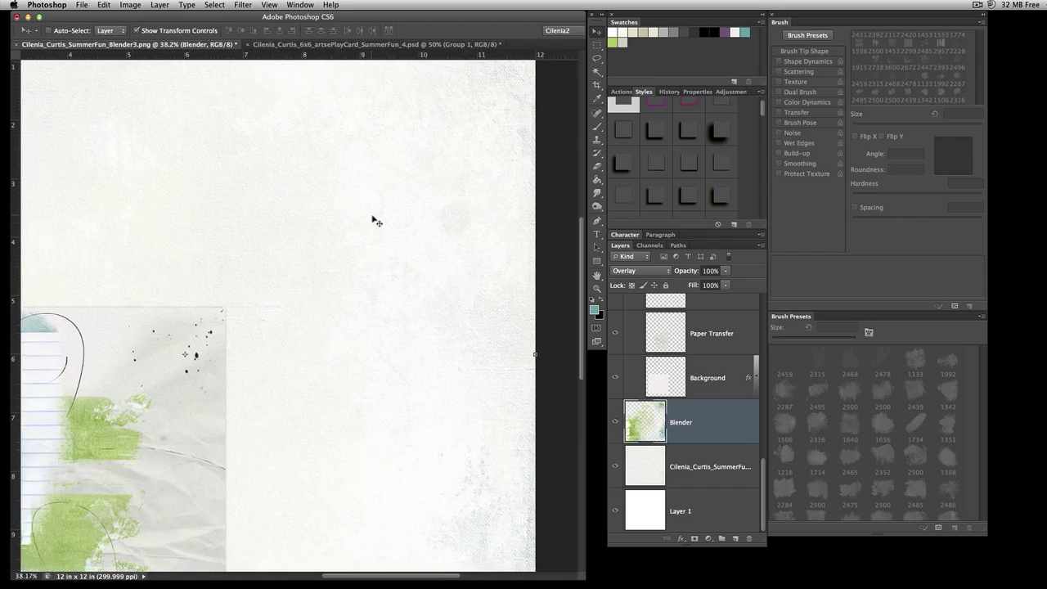
scroll(421, 253, "down", 2)
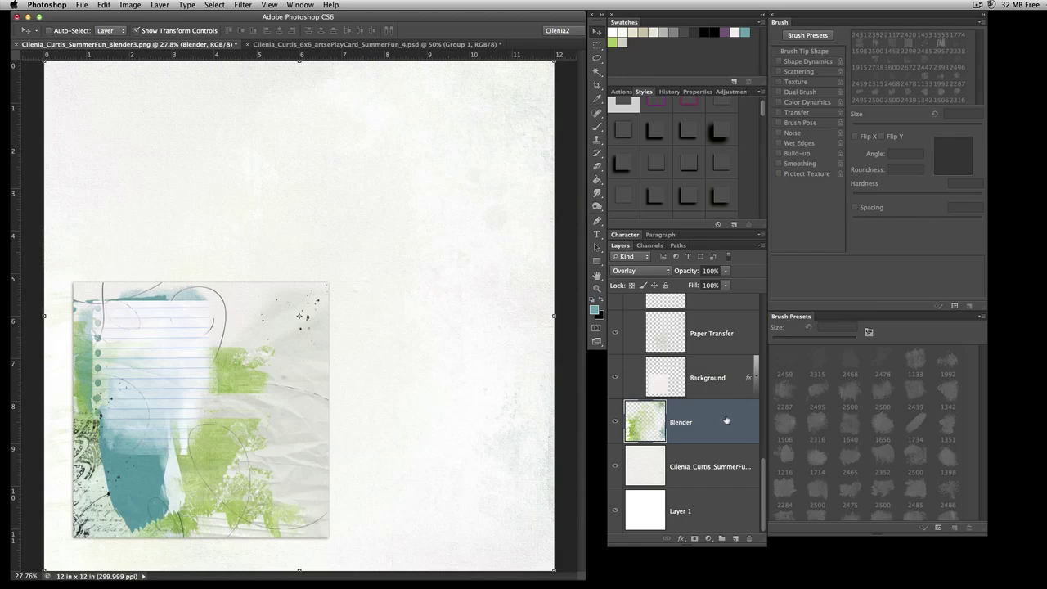
scroll(710, 459, "up", 10)
- Move the teal paper layer below Blender and make it visible
left_click(719, 357)
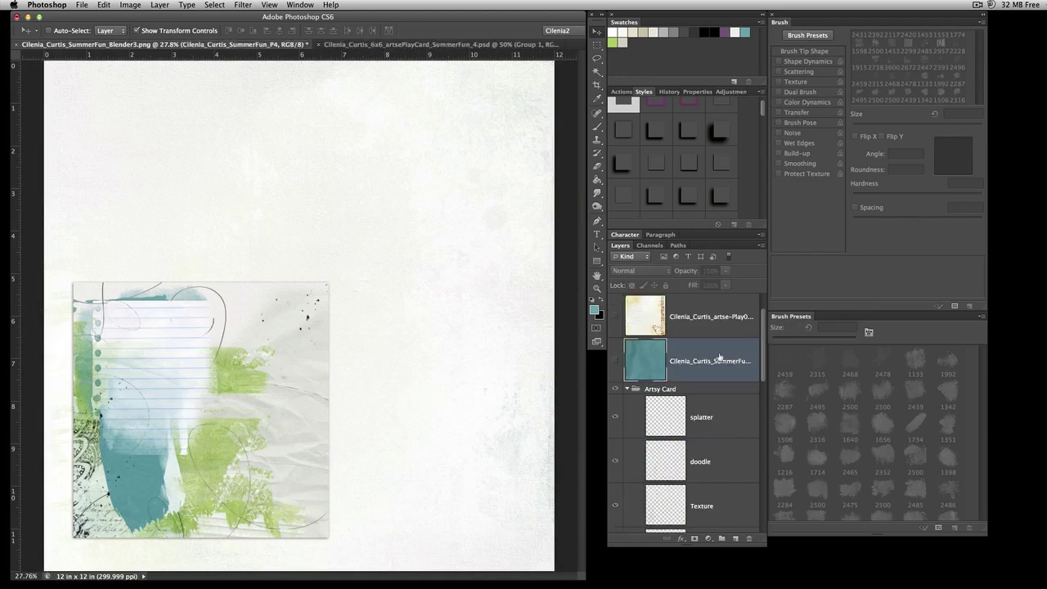
left_click_drag(714, 352, 711, 437)
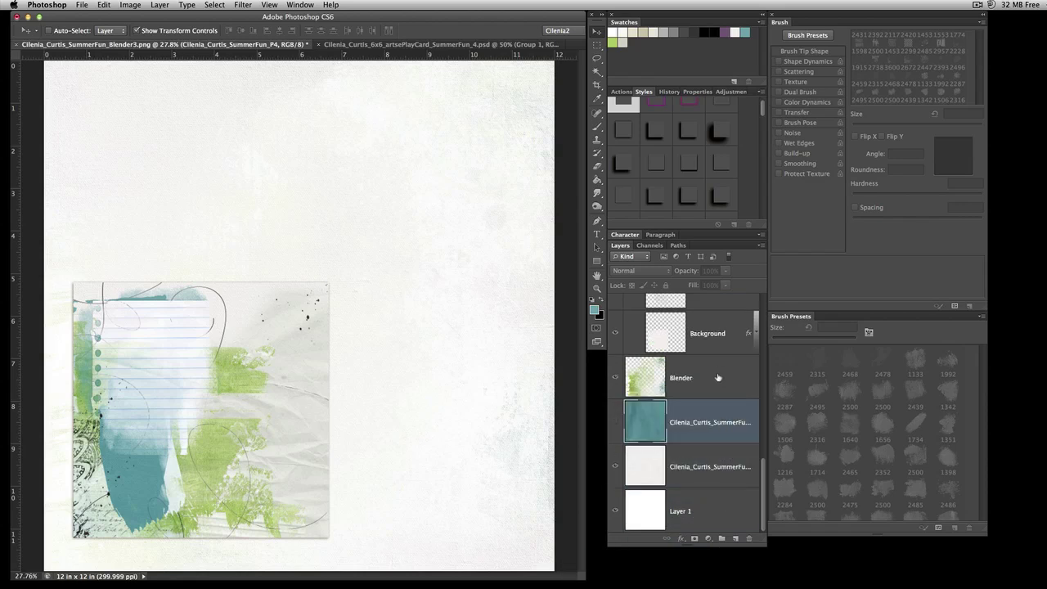
left_click(617, 422)
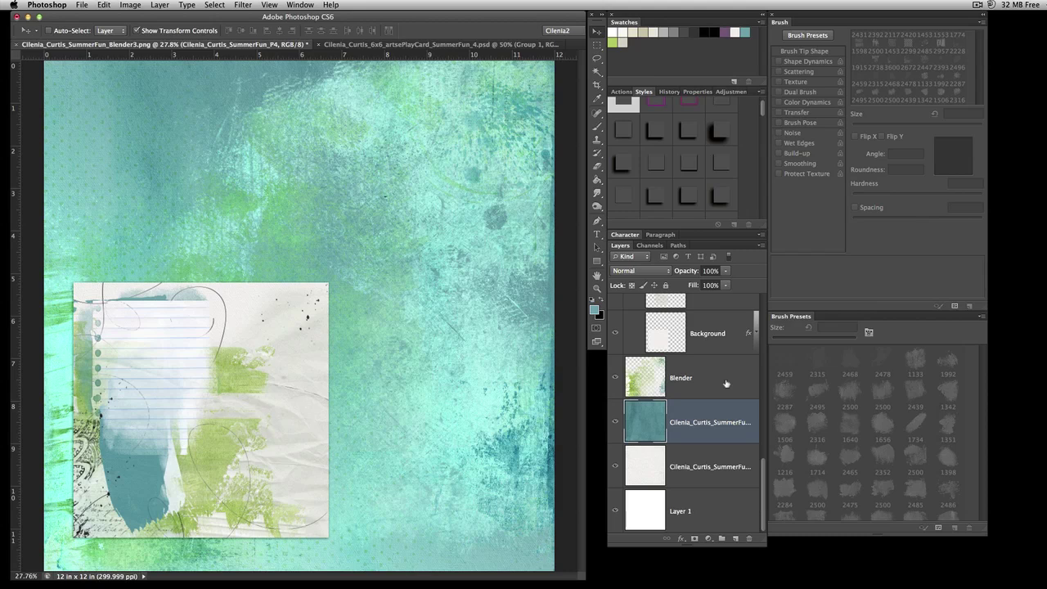
- Set the Blender layer to Normal blending and adjust its opacity to 99%
left_click(712, 381)
left_click(657, 271)
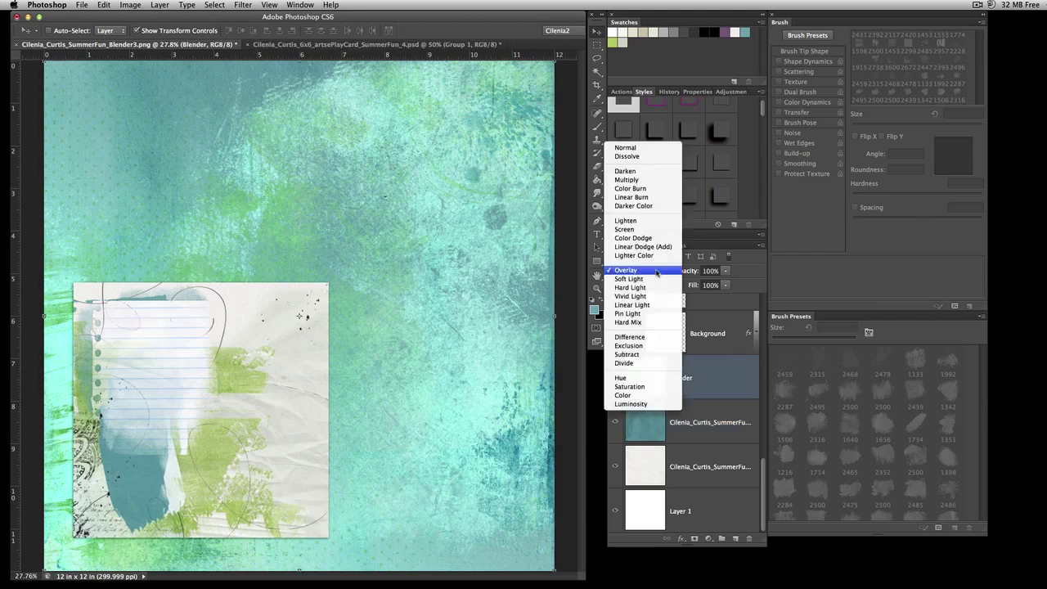
left_click(626, 148)
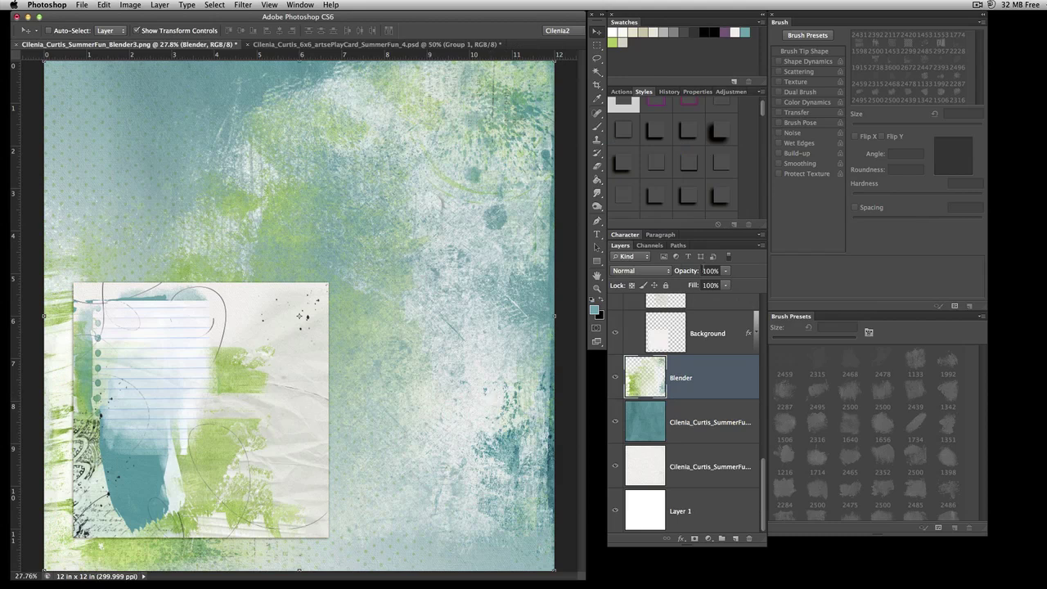
left_click_drag(690, 278, 662, 278)
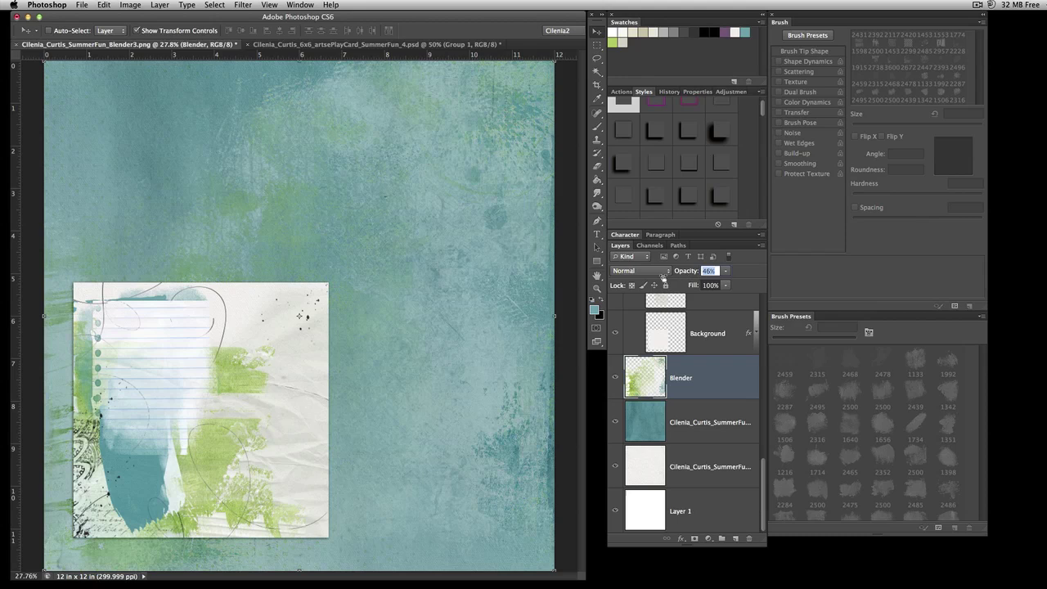
key("Return")
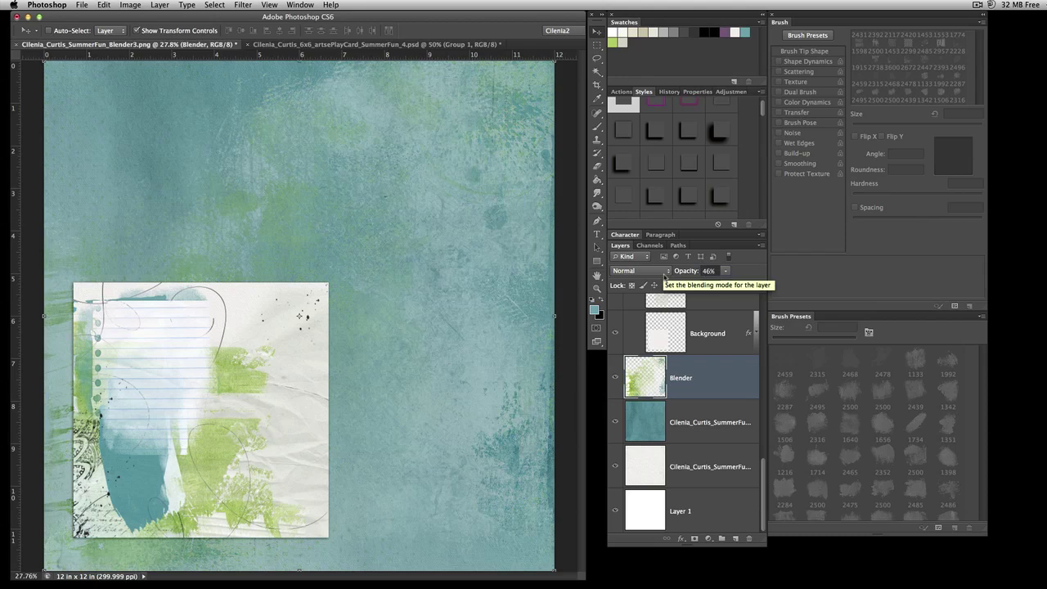
left_click_drag(685, 275, 675, 281)
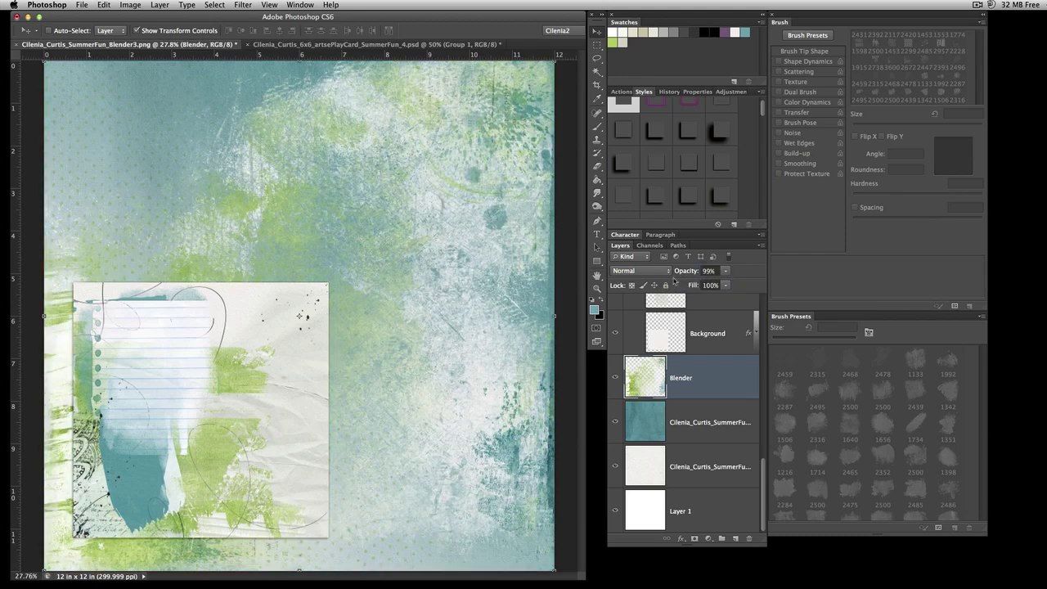
- Try Soft Light, then settle on Linear Light blending for the Blender layer
left_click(662, 276)
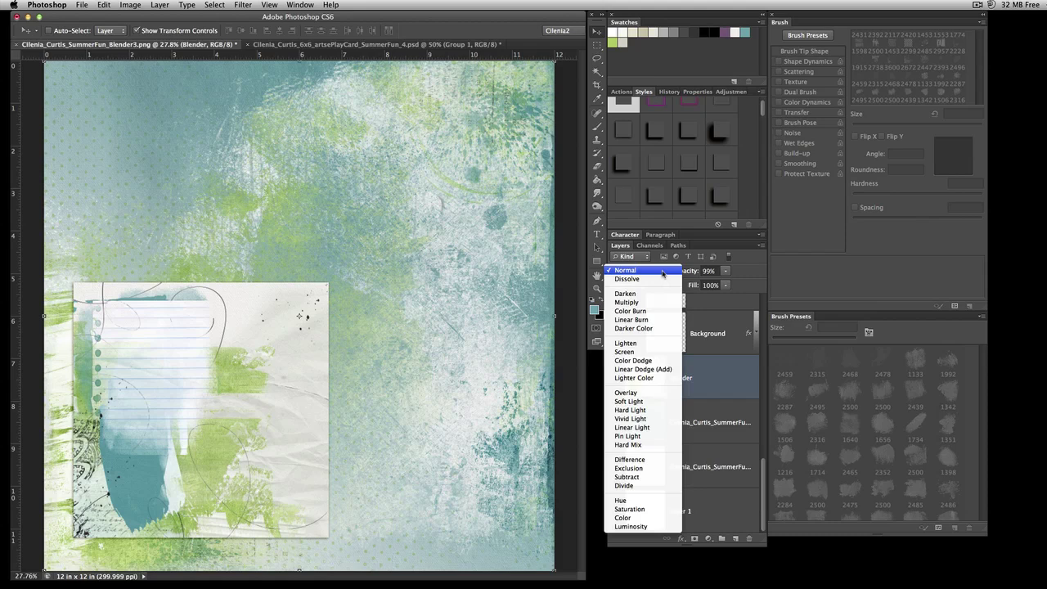
left_click(669, 401)
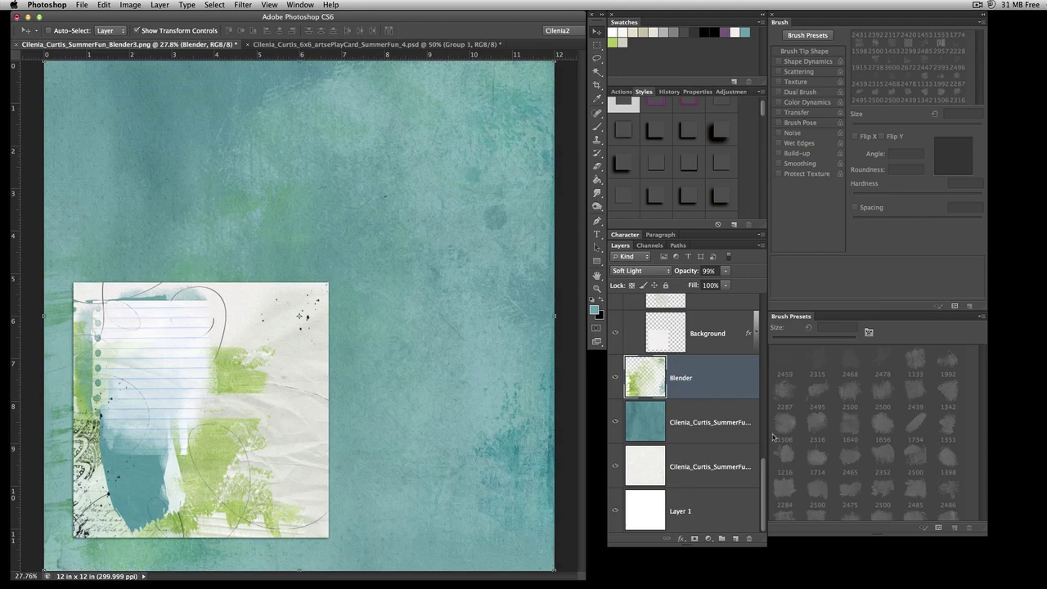
left_click(669, 272)
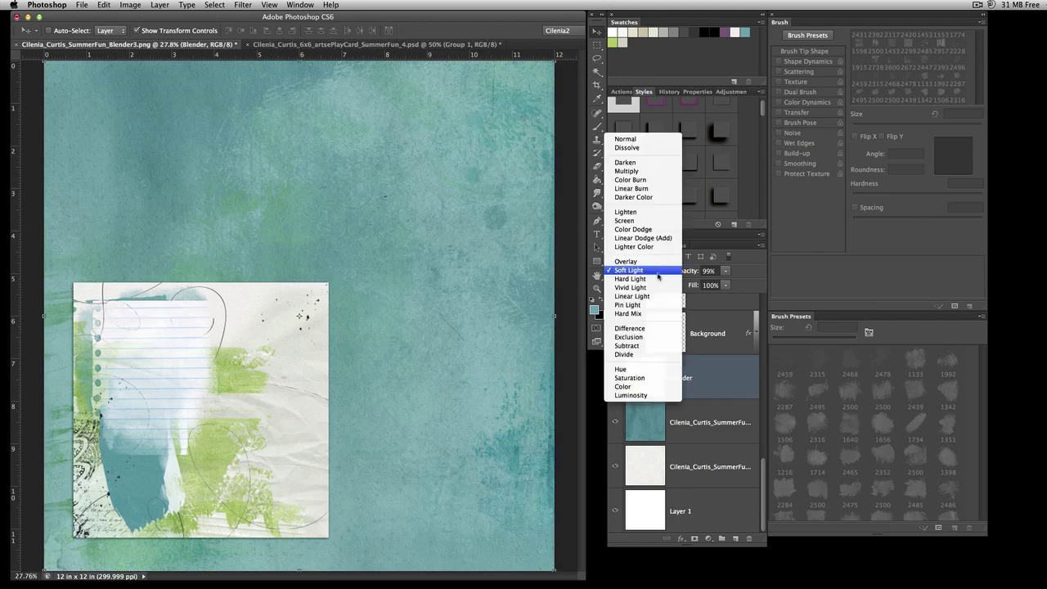
left_click(659, 296)
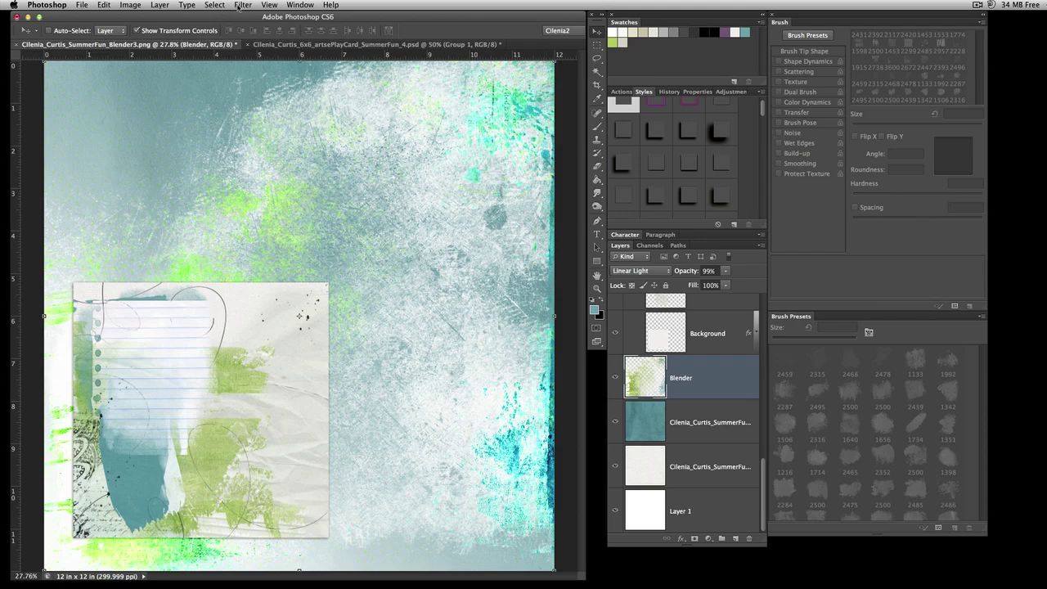
- Turn on View > Gamut Warning, then return the Blender layer to Normal blending
left_click(270, 5)
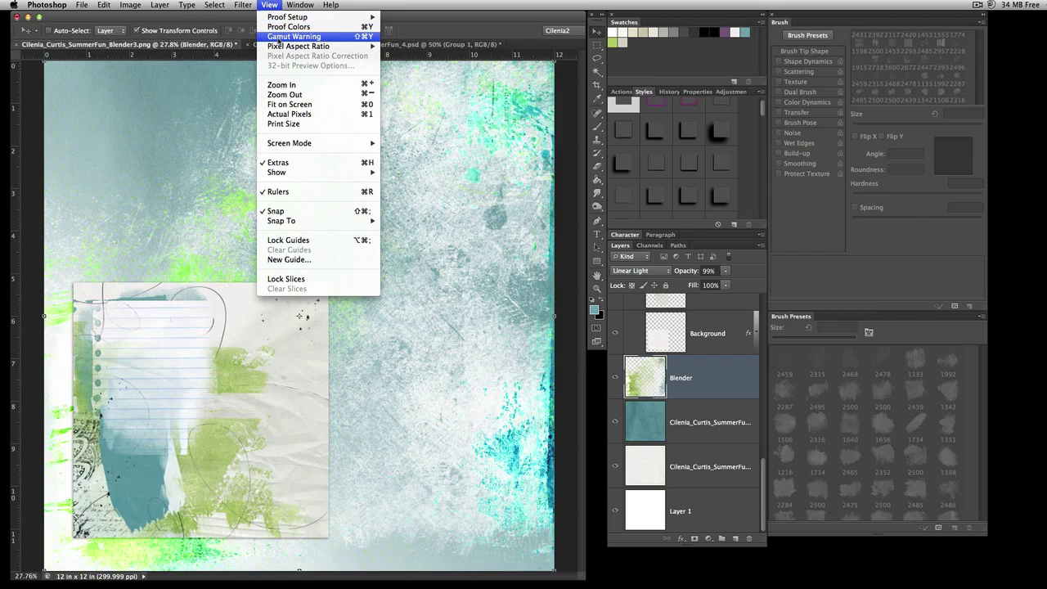
left_click(278, 37)
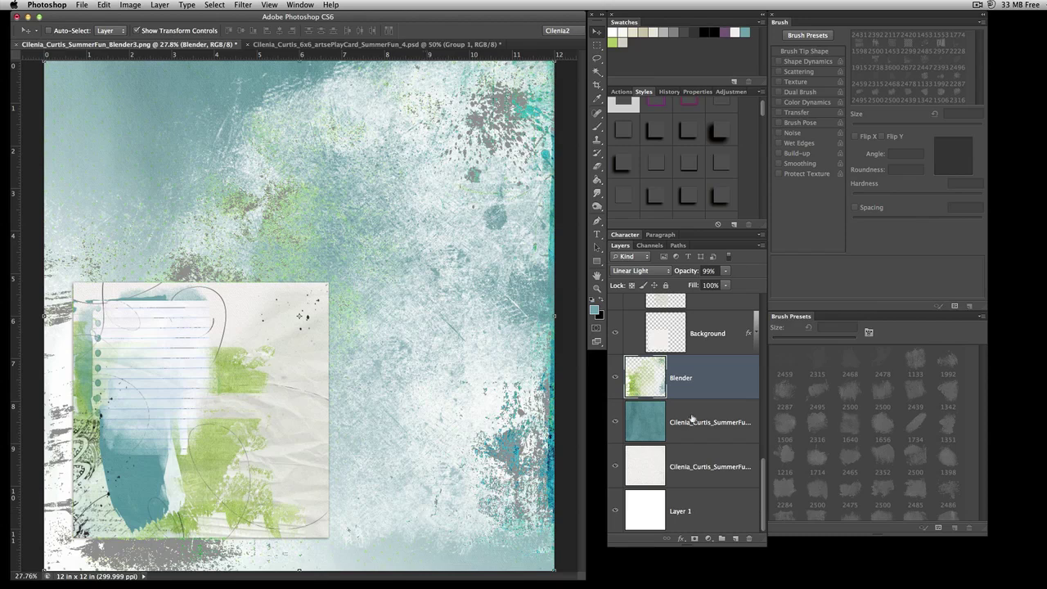
left_click(658, 270)
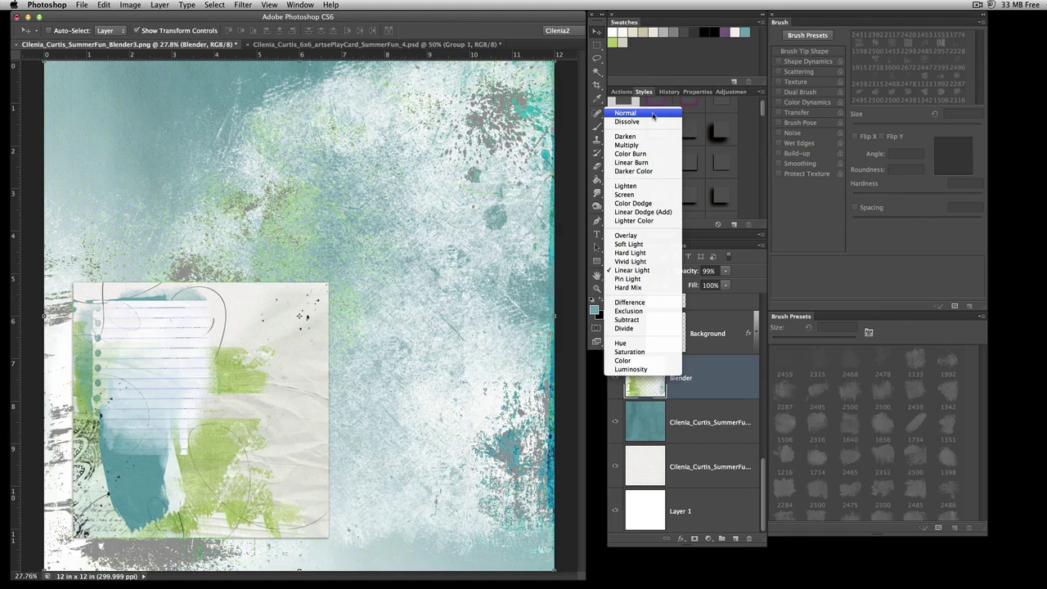
left_click(653, 115)
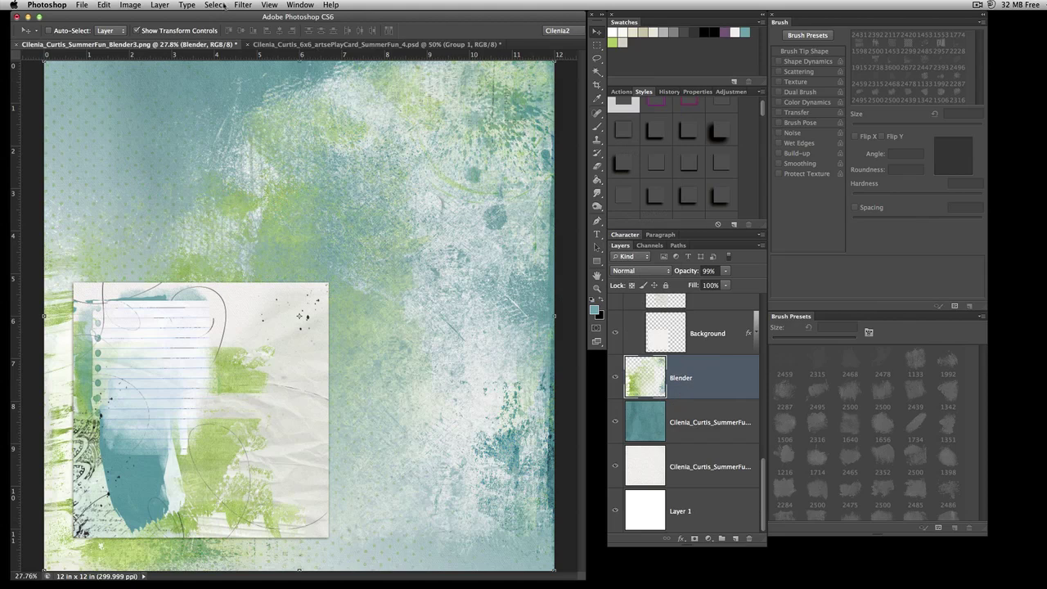
- Move the teal SummerFun paper layer above Blender and clip it to Blender
left_click(272, 7)
key("Escape")
left_click_drag(707, 409, 702, 371)
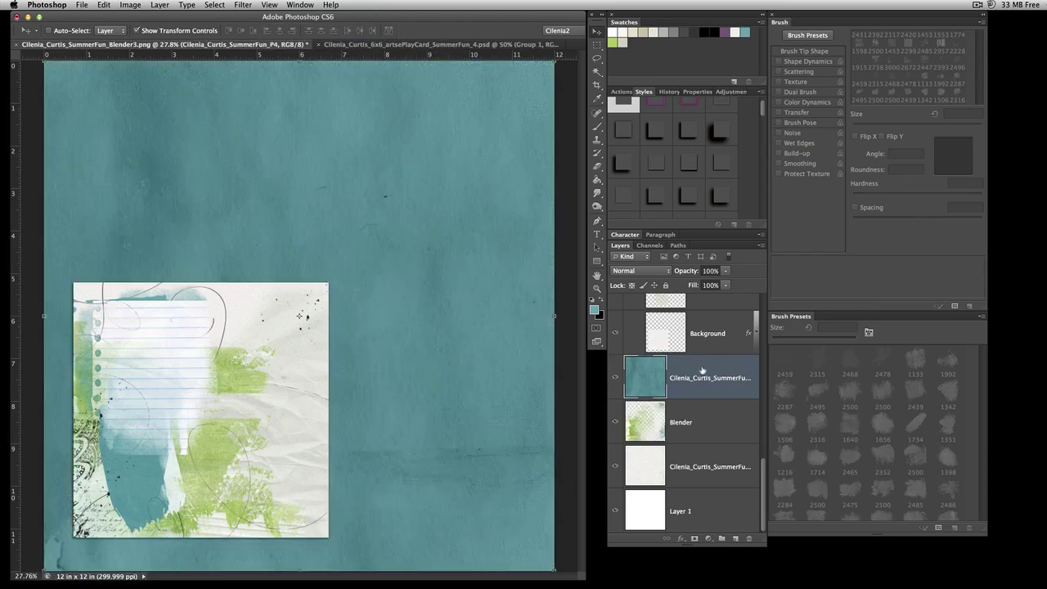
left_click(701, 400, "alt")
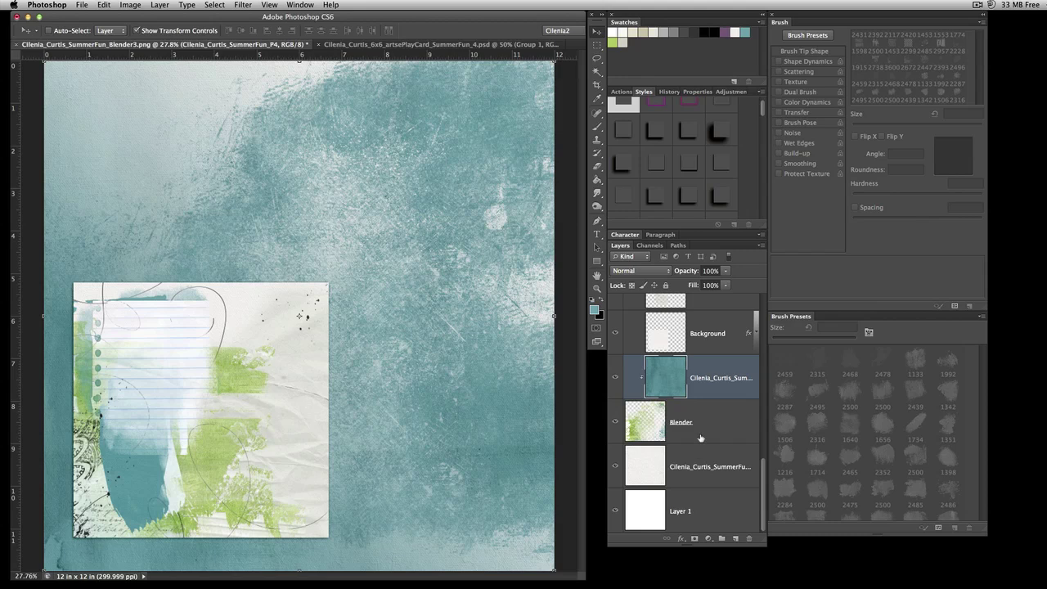
- Shift the Green Paint-Texture layer along the page's lower left
scroll(699, 438, "up", 3)
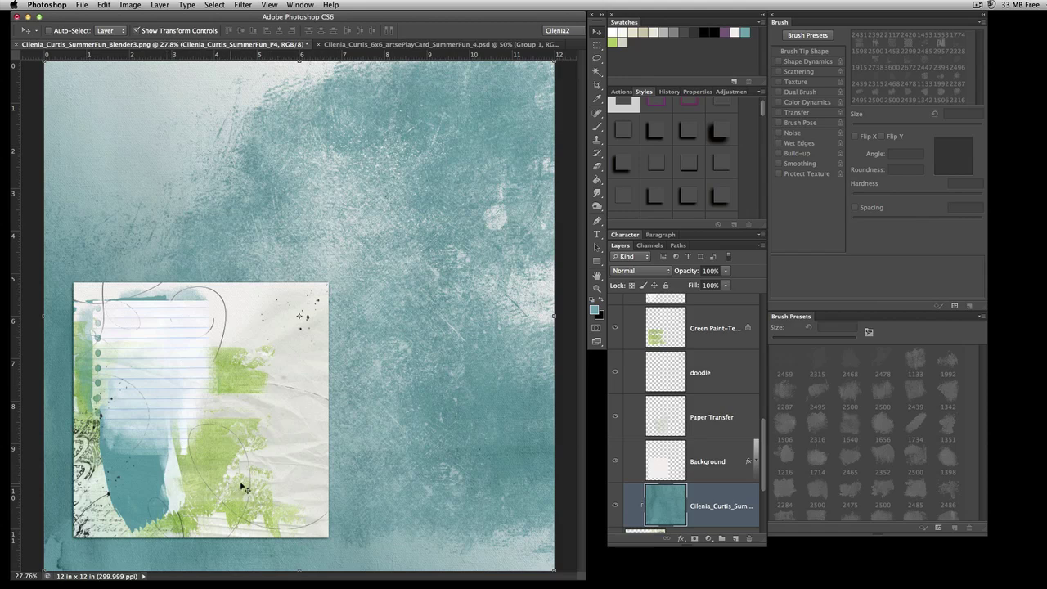
scroll(718, 369, "up", 1)
left_click(715, 369)
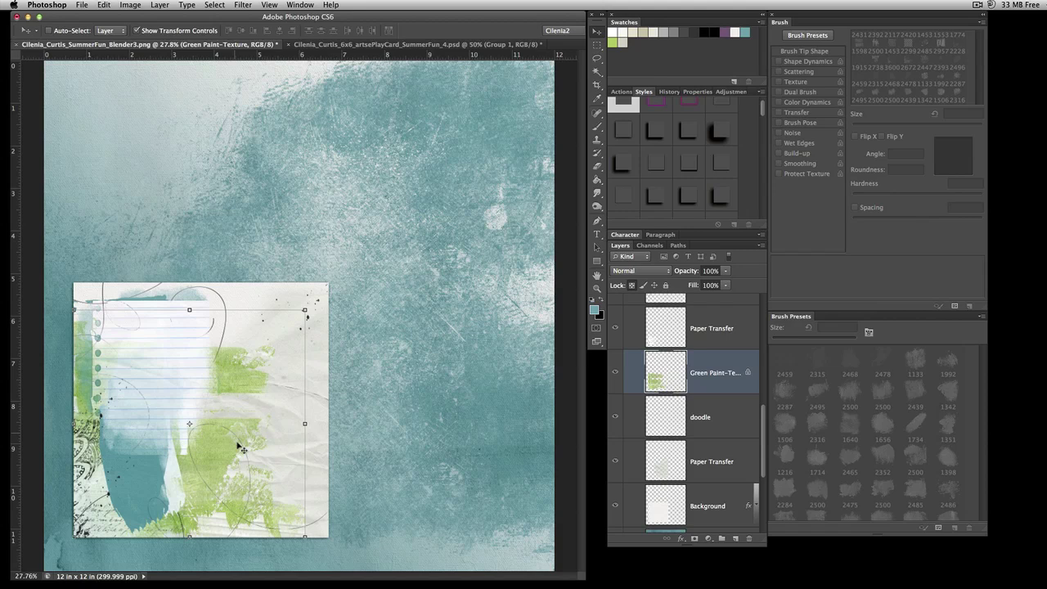
mouse_move(221, 450)
left_mouse_down()
mouse_move(221, 311)
mouse_move(187, 185)
mouse_move(181, 479)
left_mouse_up()
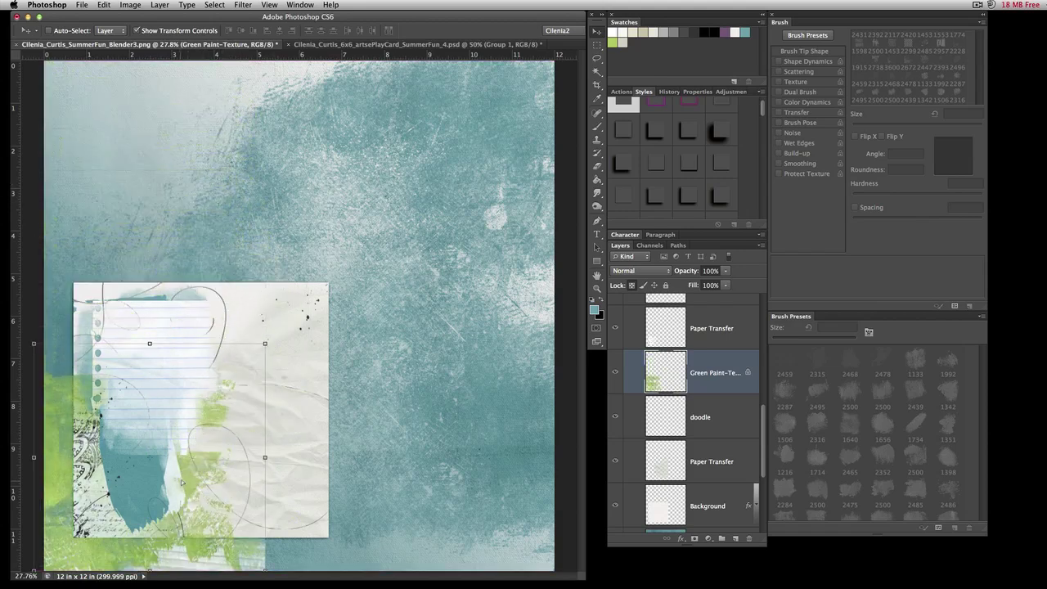
scroll(181, 479, "down", 3)
left_click_drag(128, 420, 136, 419)
- Rotate the Paper Transfer piece 90° and place it in the top-left corner
left_click(729, 341)
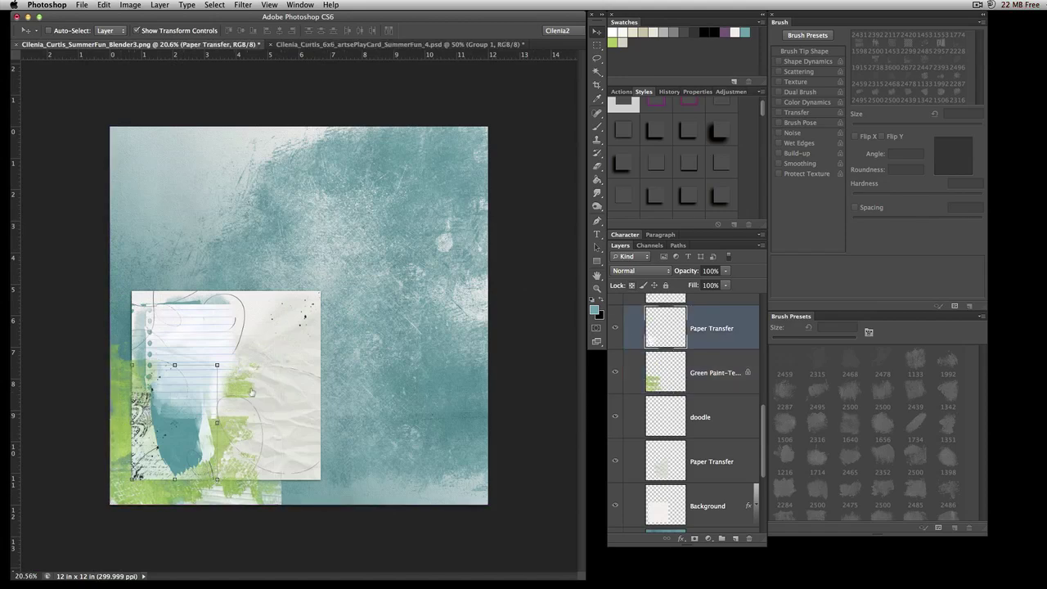
left_click_drag(199, 458, 211, 255)
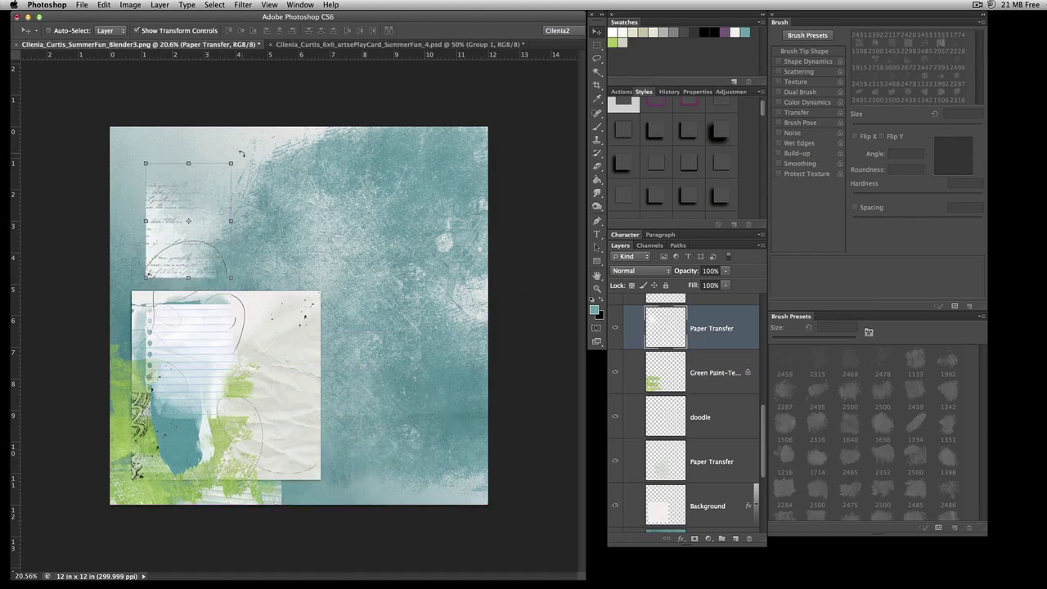
key("ctrl+t")
left_click_drag(248, 160, 354, 324)
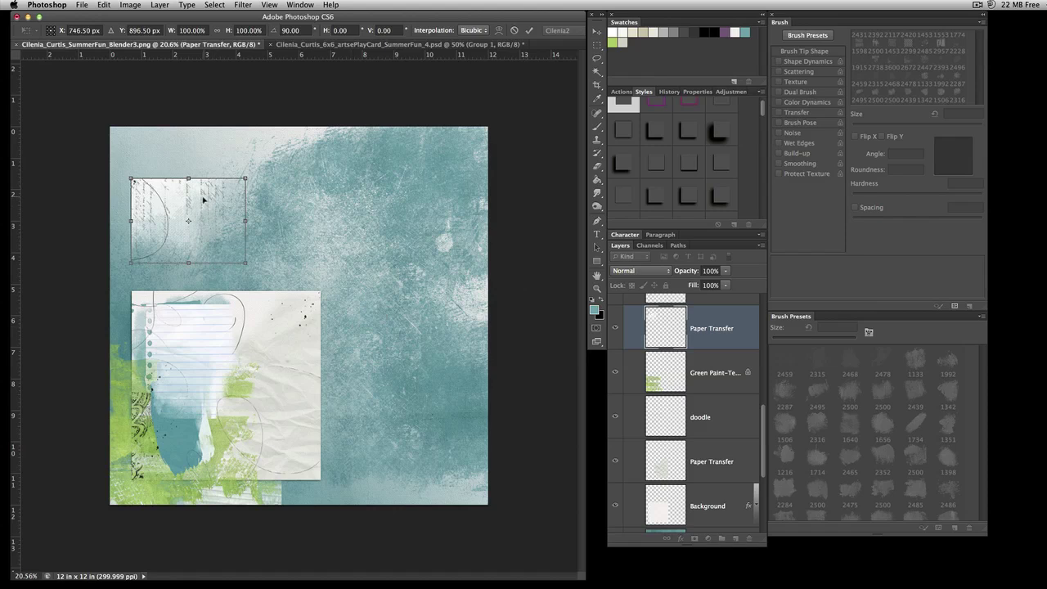
left_click_drag(204, 199, 184, 152)
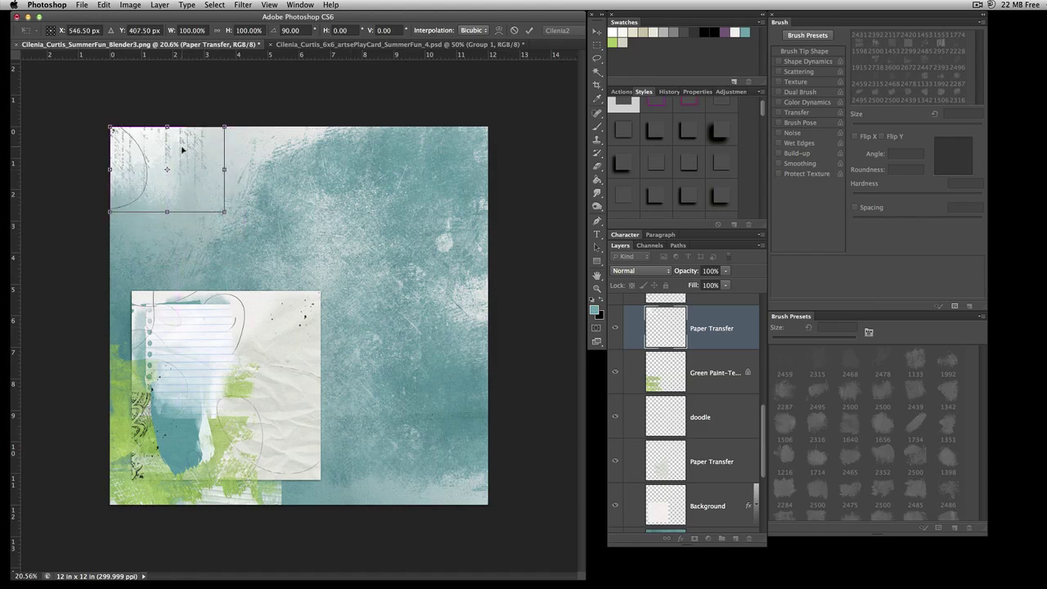
key("Return")
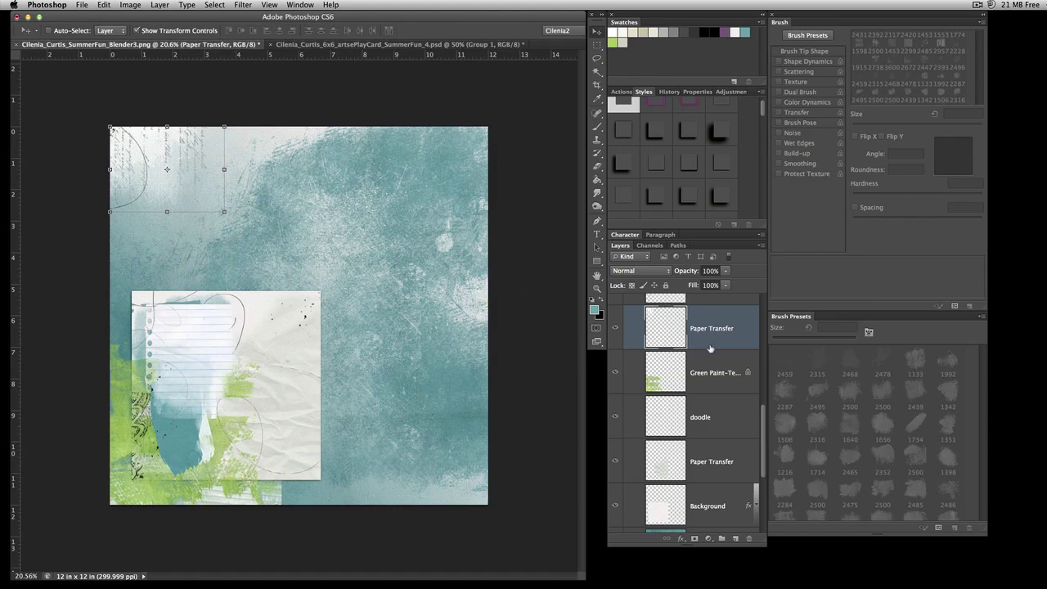
scroll(710, 349, "up", 3)
- Move the blue paint blob to the top-left and put its layer beneath the paper layers
left_click(713, 372)
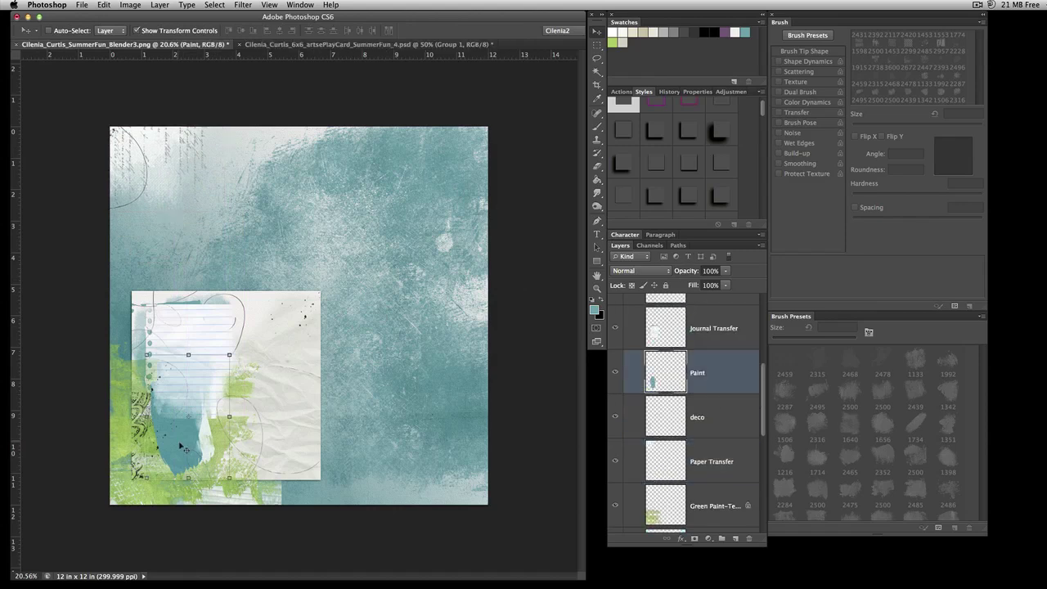
mouse_move(180, 442)
left_mouse_down()
mouse_move(155, 415)
mouse_move(150, 294)
mouse_move(160, 232)
left_mouse_up()
right_click(730, 373)
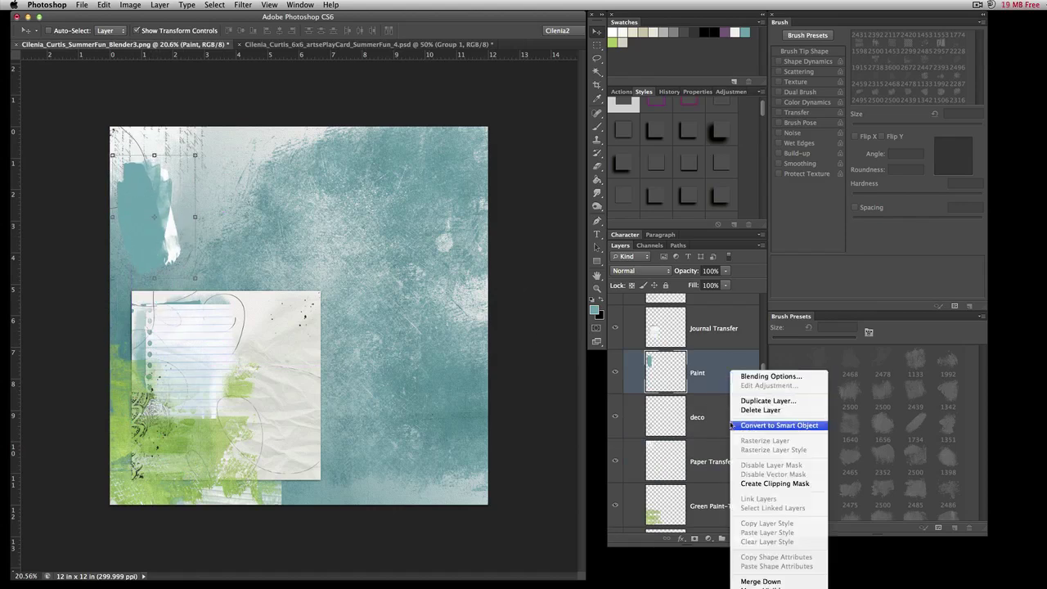
left_click(714, 370)
double_click(718, 371)
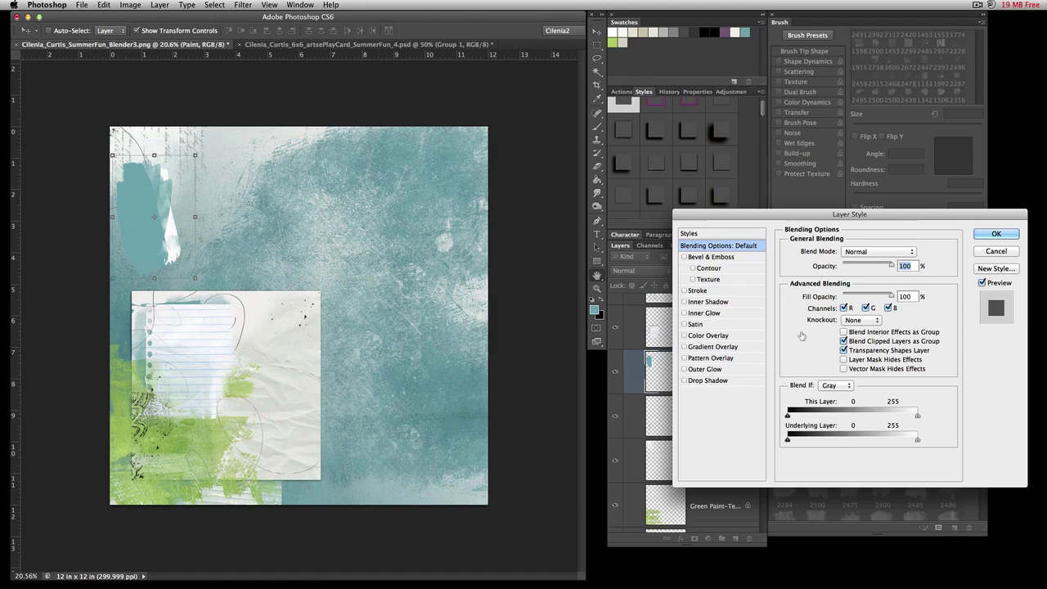
left_click(985, 255)
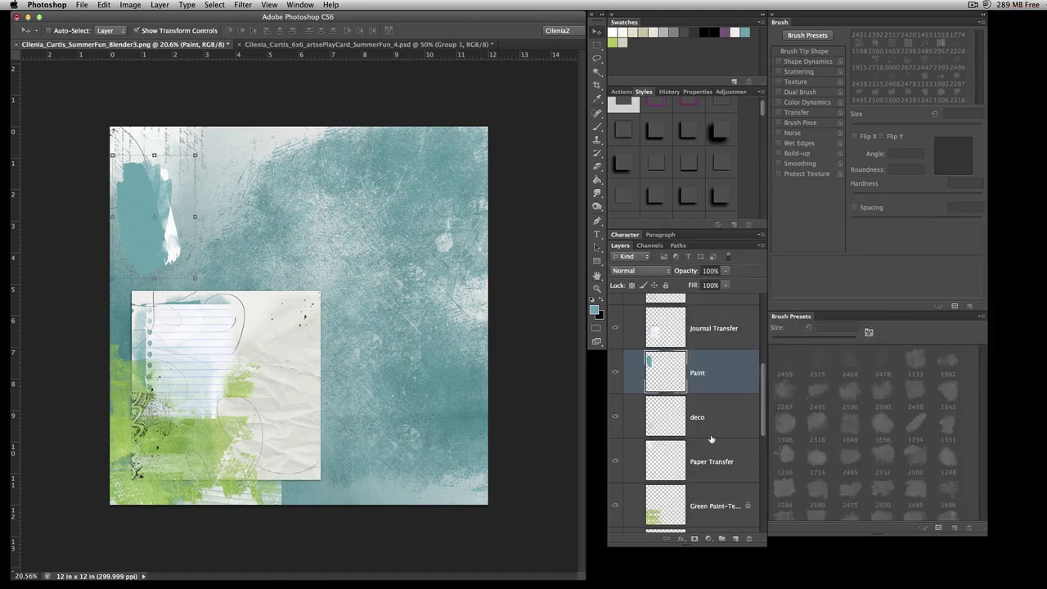
left_click_drag(724, 376, 716, 483)
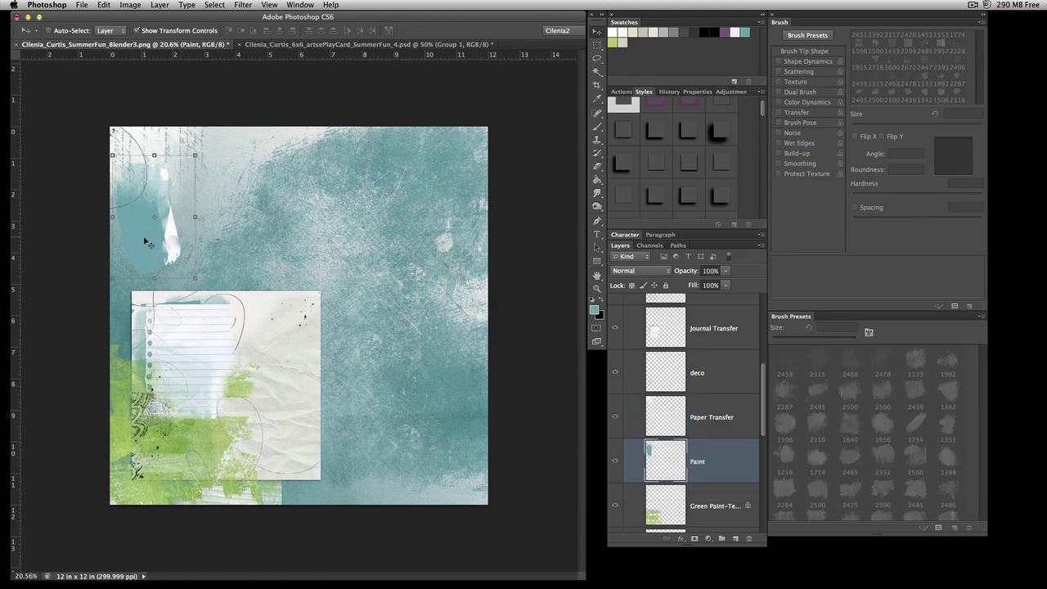
left_click_drag(145, 234, 132, 211)
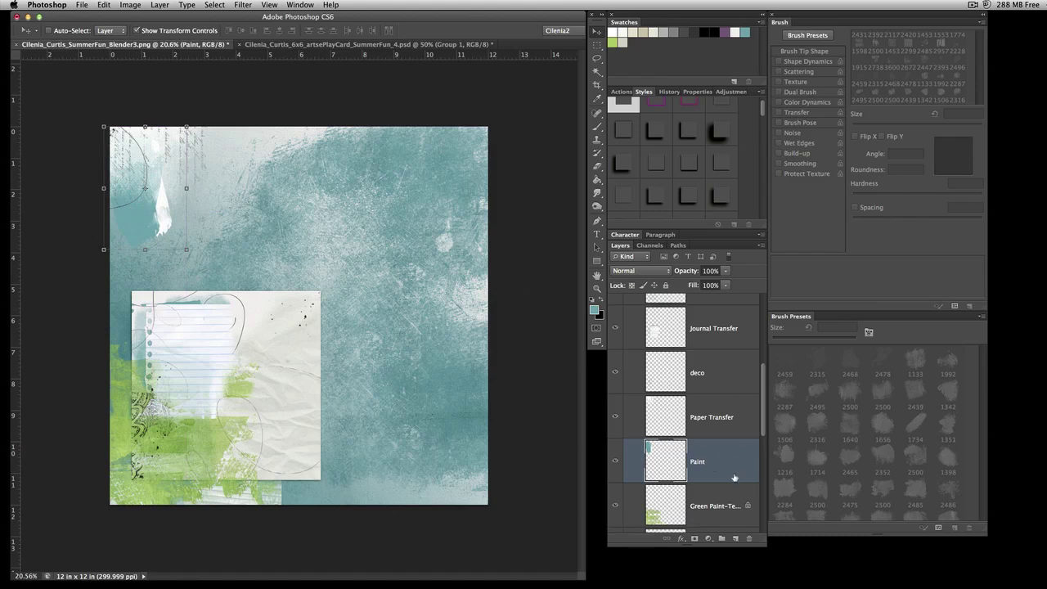
- Move the lined Journal Transfer paper into the top-left corner
scroll(733, 477, "down", 5)
scroll(699, 382, "up", 5)
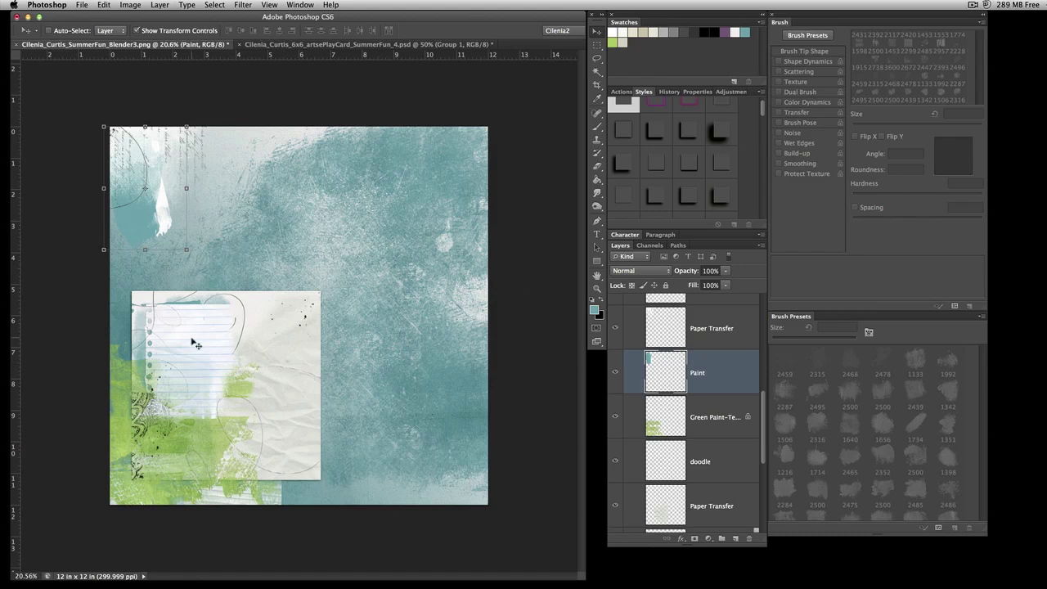
left_click_drag(196, 344, 159, 152)
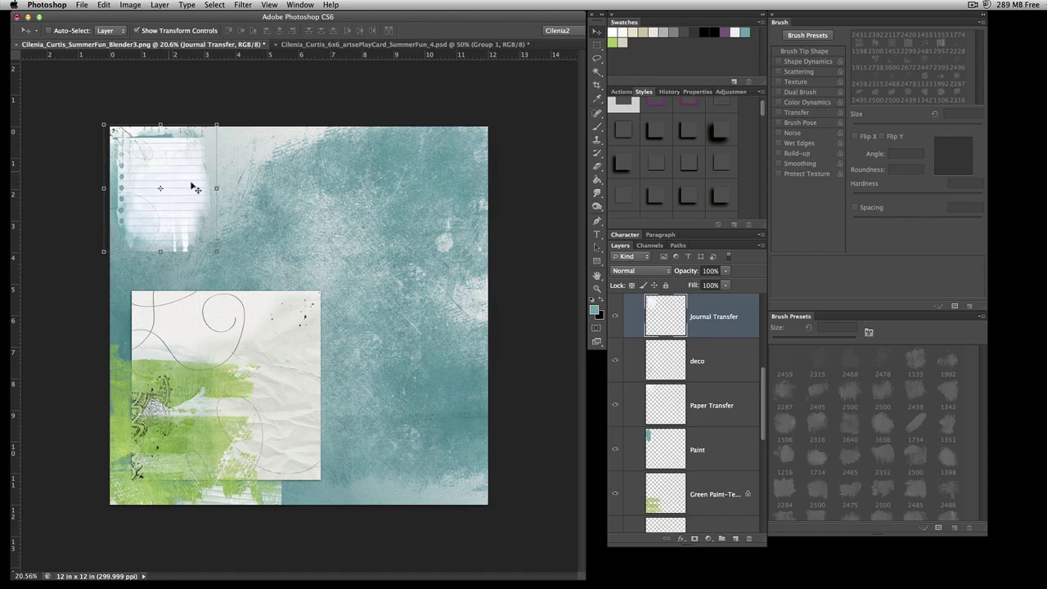
- Drag the crumpled Paper Transfer piece toward the lower right
left_click(228, 369)
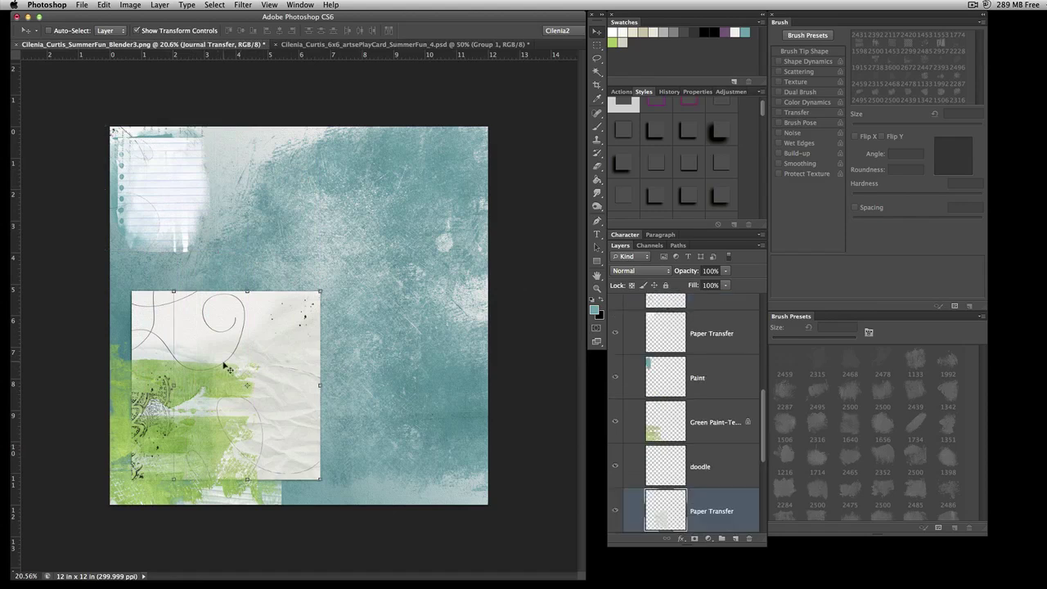
left_click_drag(233, 348, 395, 374)
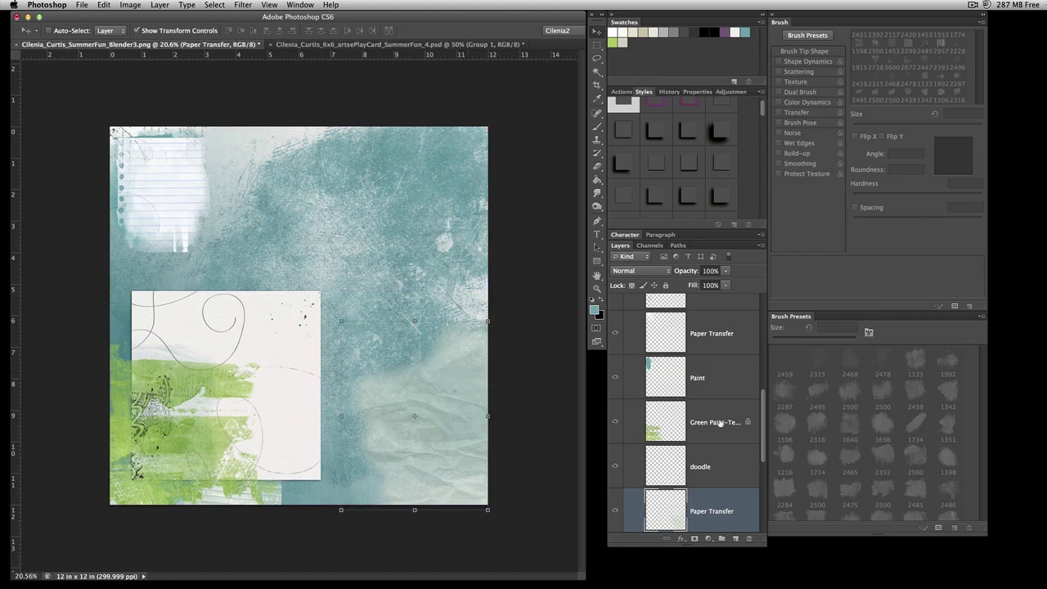
scroll(719, 422, "up", 4)
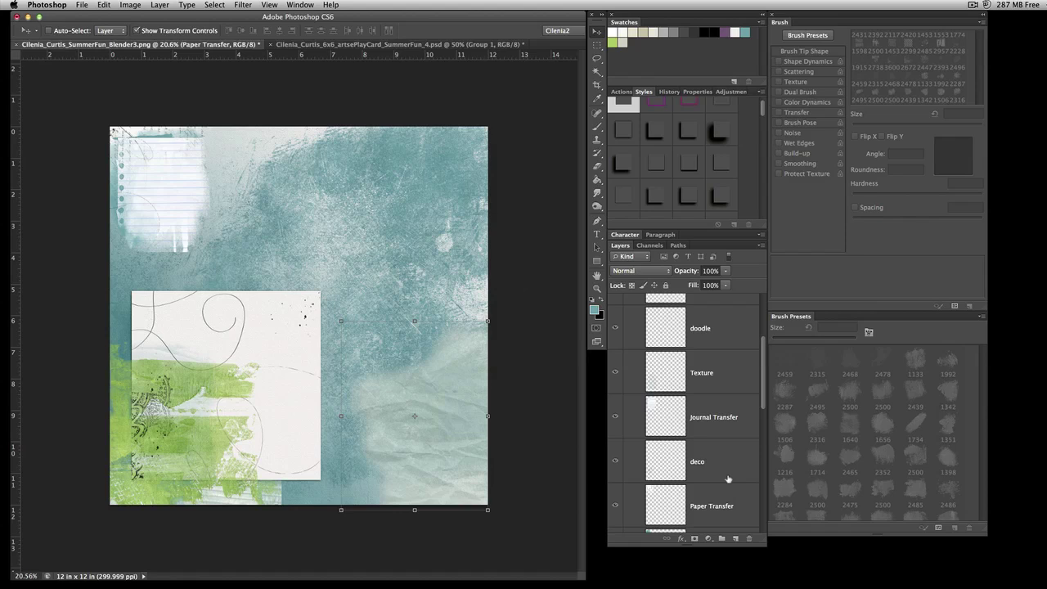
- Move the doodle swirls up over the journal paper at the top-left
left_click(708, 328)
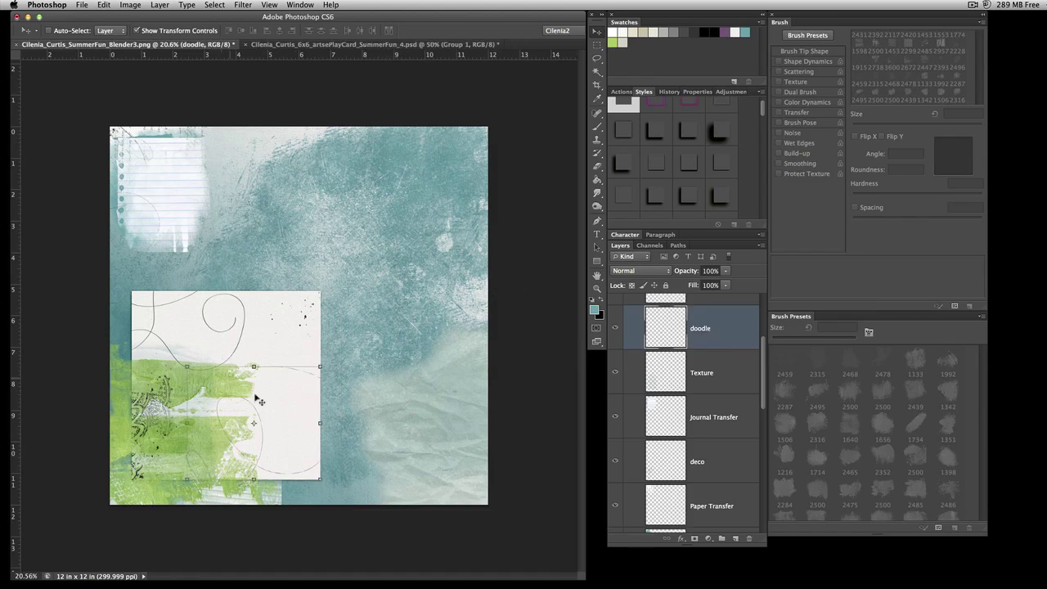
scroll(719, 359, "up", 1)
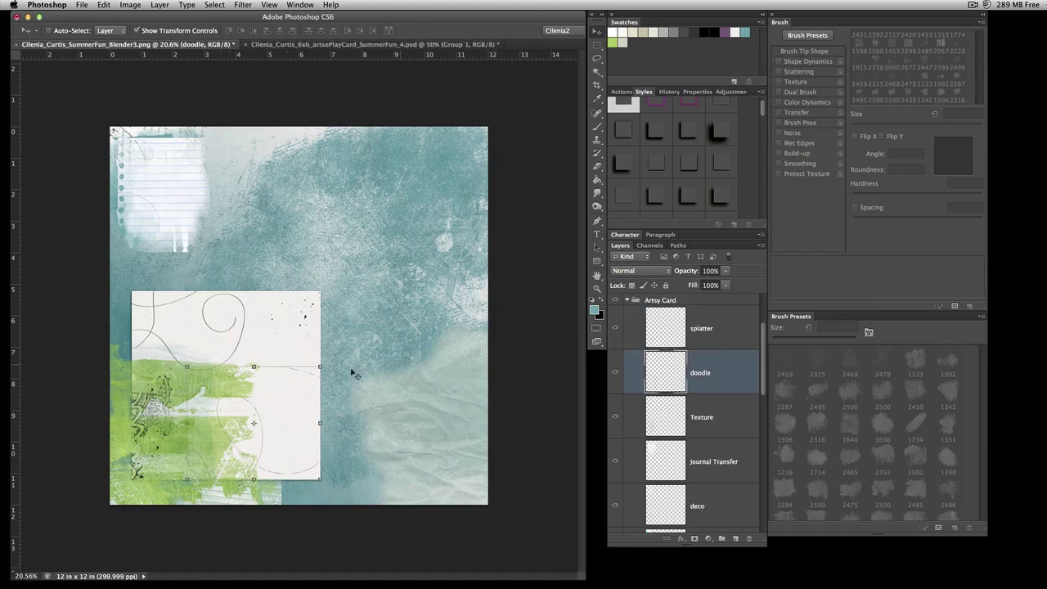
mouse_move(259, 381)
left_mouse_down()
mouse_move(318, 242)
mouse_move(369, 176)
mouse_move(139, 110)
mouse_move(193, 145)
mouse_move(188, 131)
left_mouse_up()
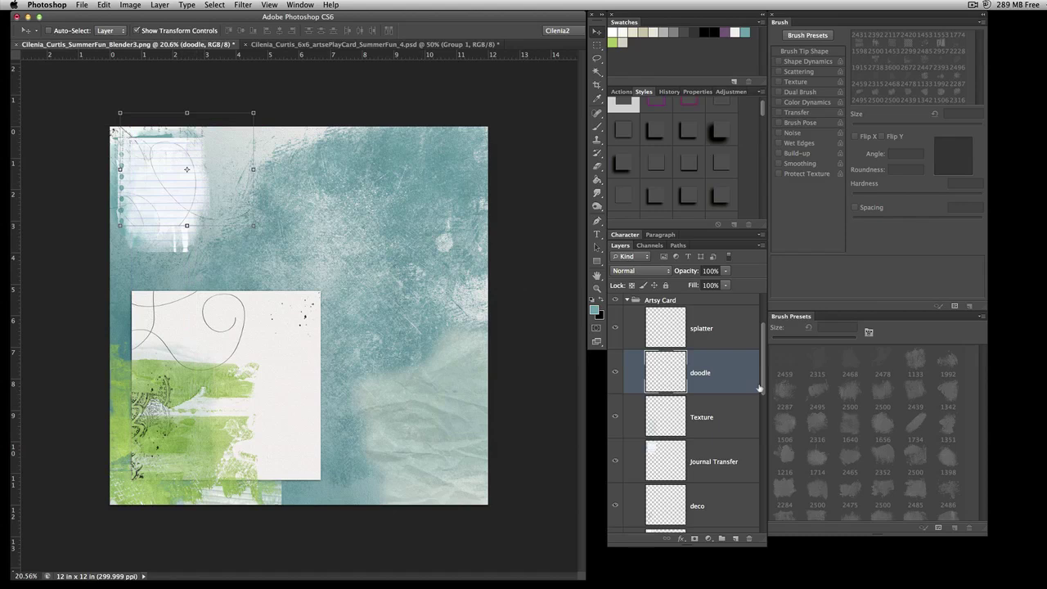
key("super+j")
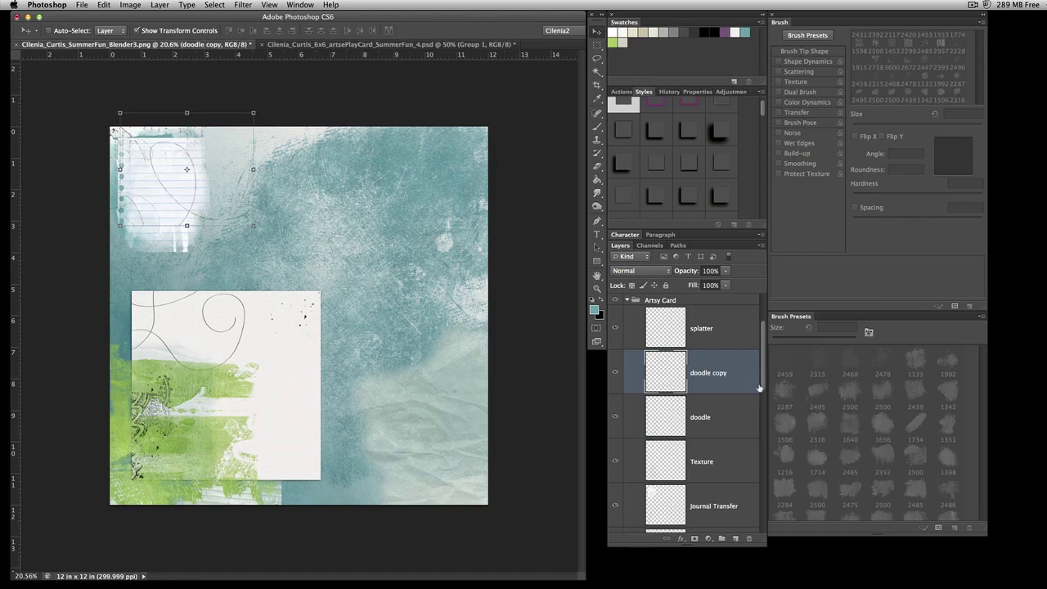
key("super+z")
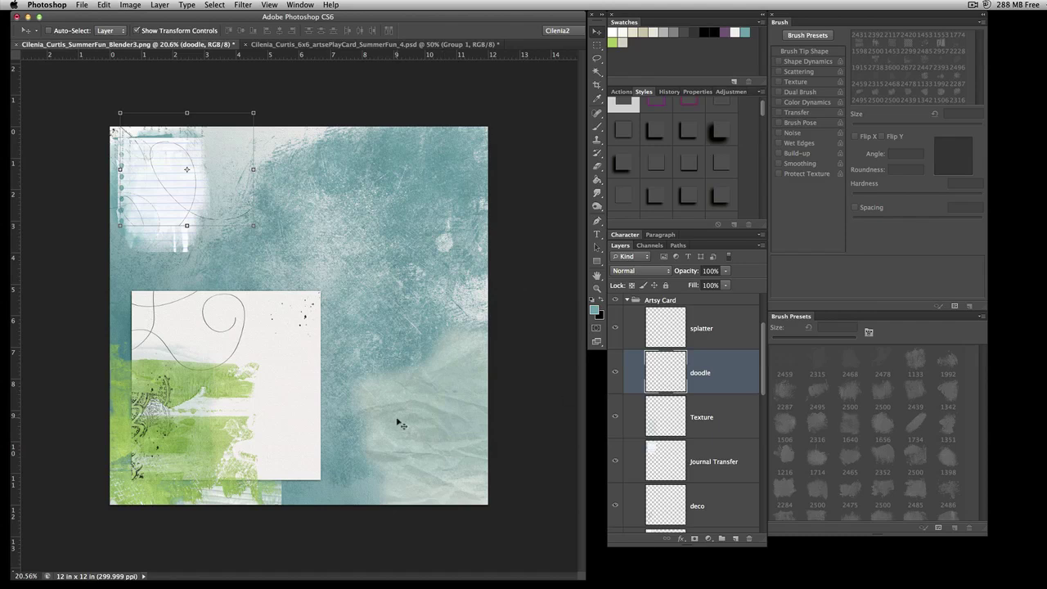
left_click(302, 366, "super")
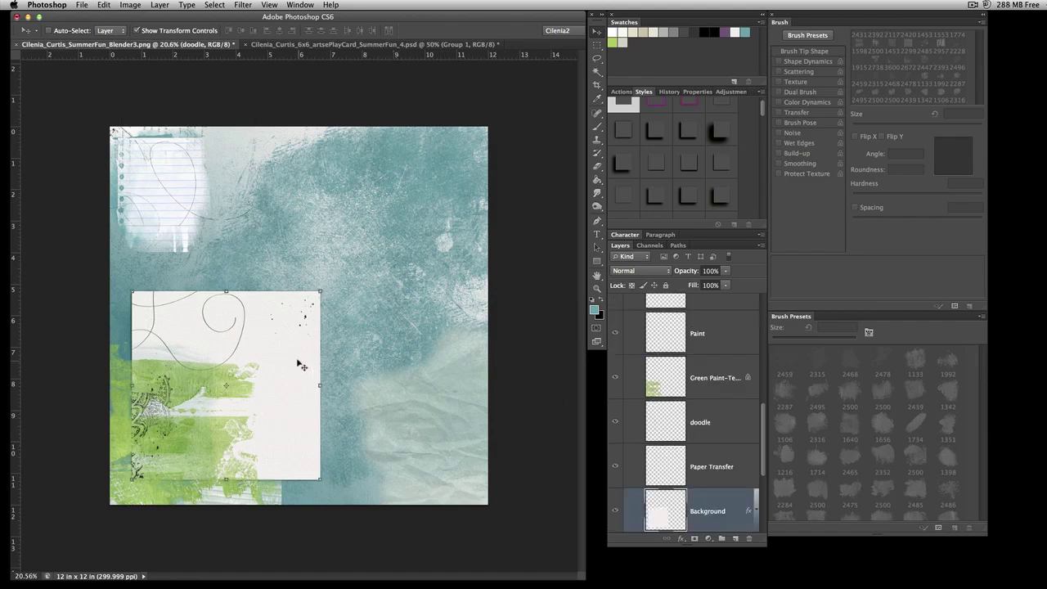
- Hide the white background paper square and move the splatter up over the journal paper
left_click(614, 512)
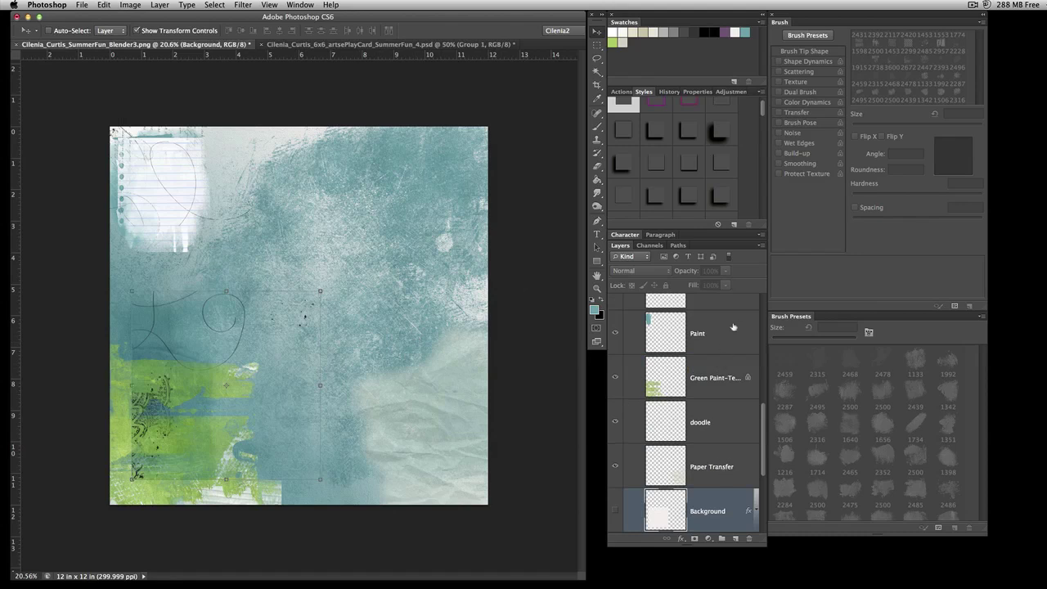
scroll(732, 331, "up", 5)
left_click(740, 381)
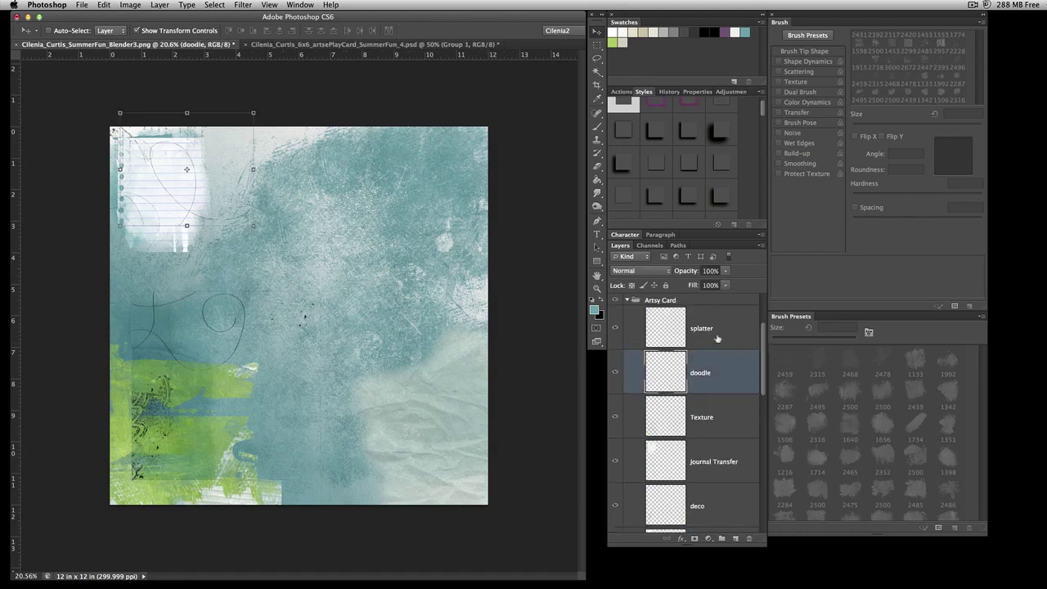
left_click(716, 338)
left_click_drag(192, 410, 211, 261)
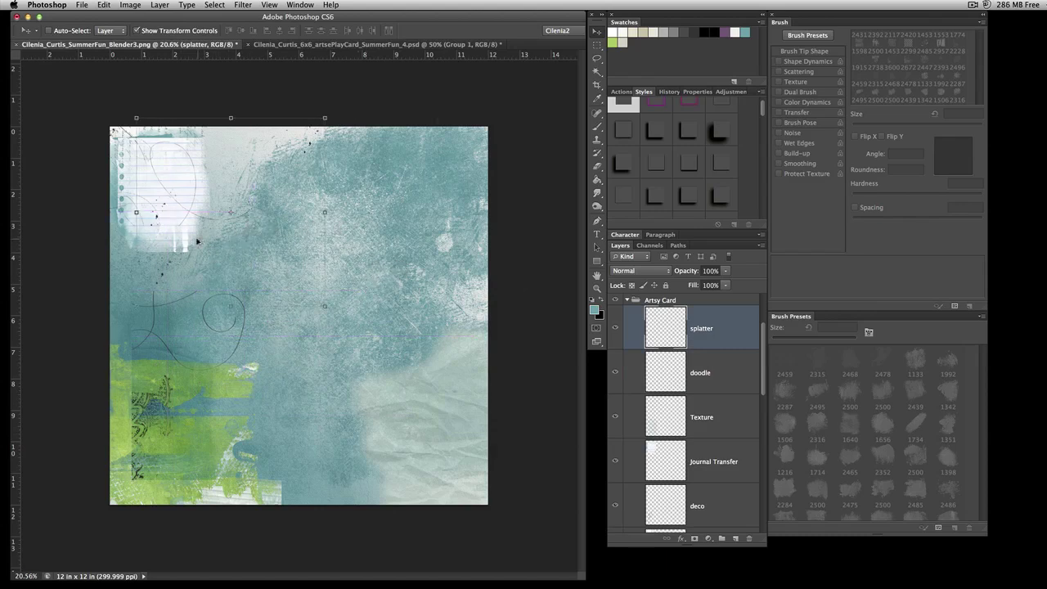
- Duplicate the splatter, rotate the copy about 105°, and place it down and right
left_click_drag(166, 227, 267, 304)
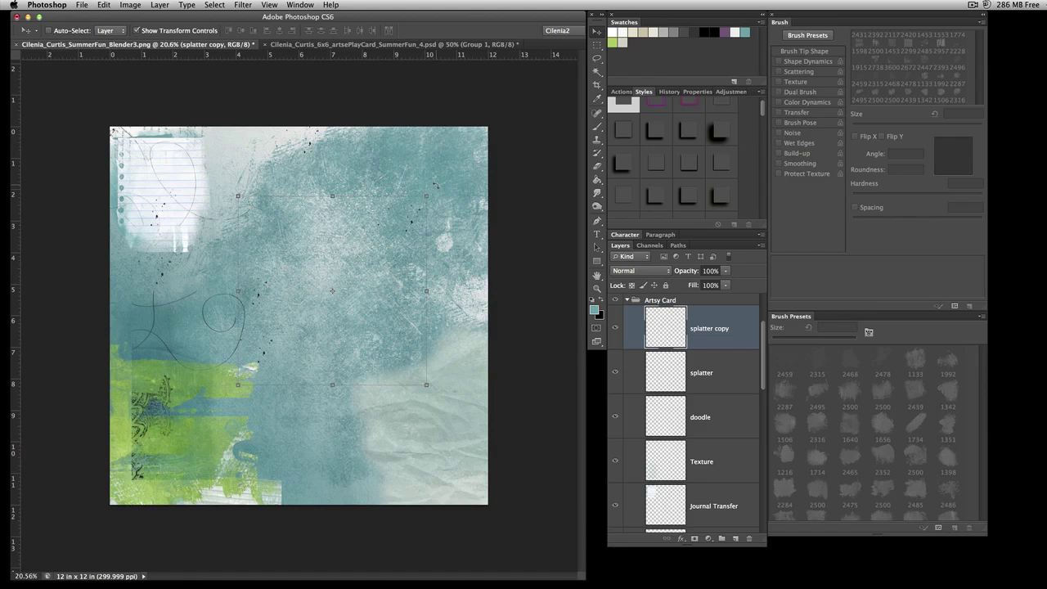
key("ctrl+t")
left_click_drag(435, 187, 445, 435)
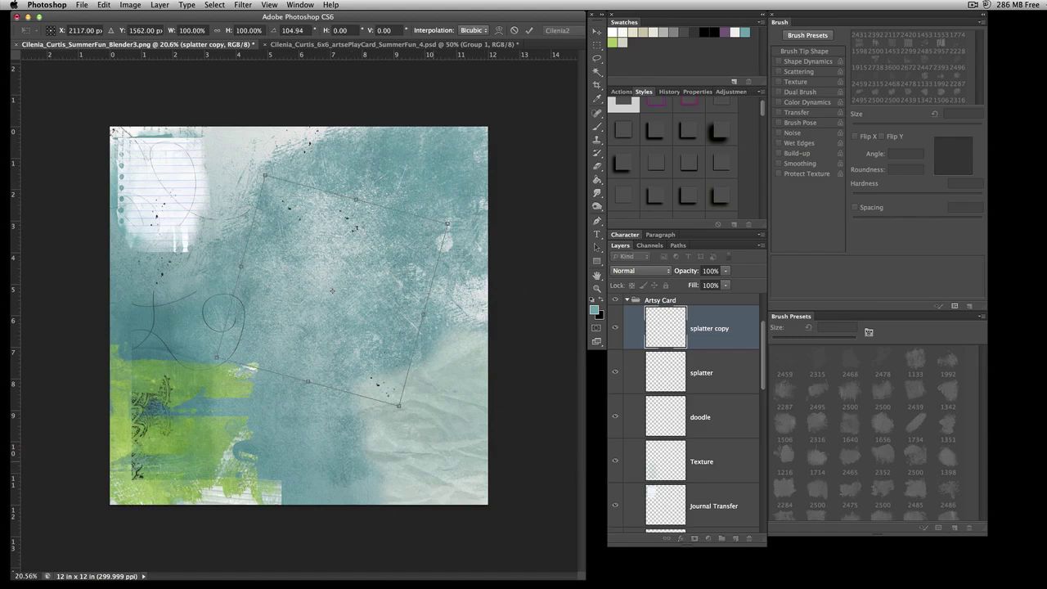
left_click_drag(349, 219, 392, 303)
key("Return")
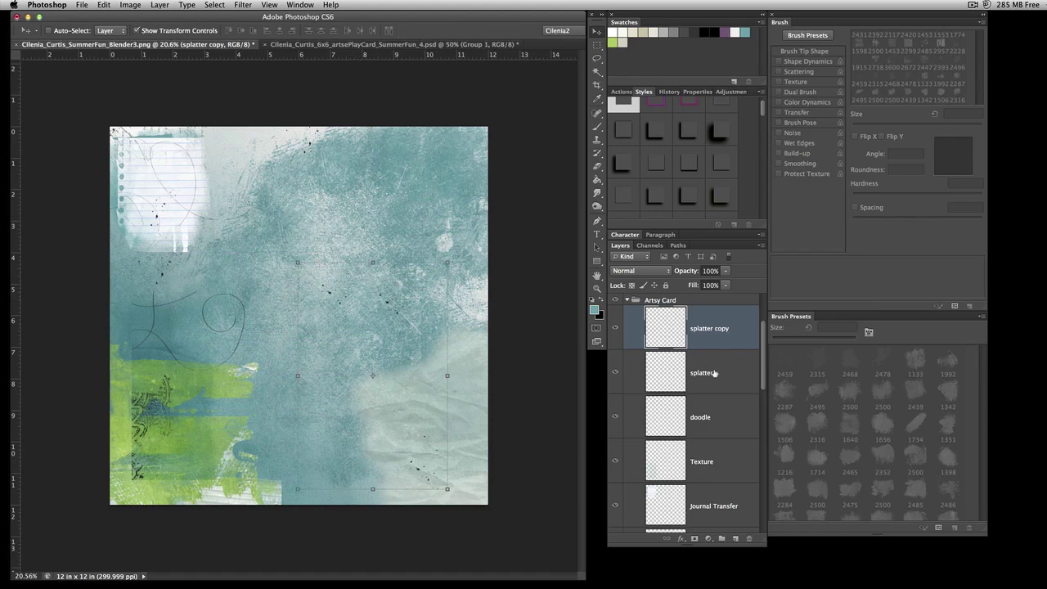
left_click(717, 470)
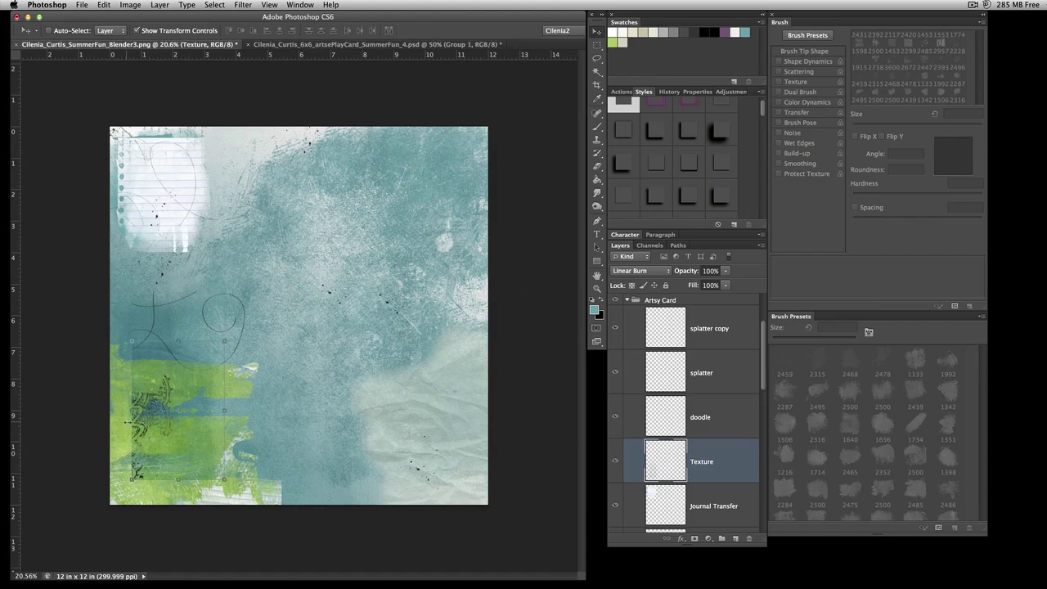
- Position the Texture layer over the lined notebook paper at the top-left
left_click_drag(173, 400, 155, 178)
scroll(158, 180, "up", 6)
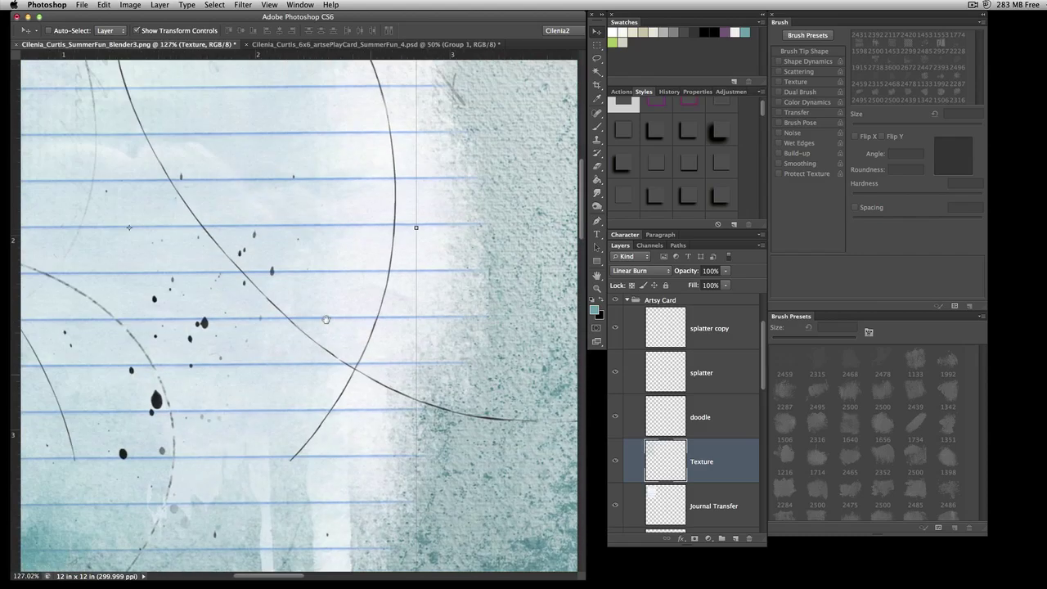
scroll(325, 325, "down", 1)
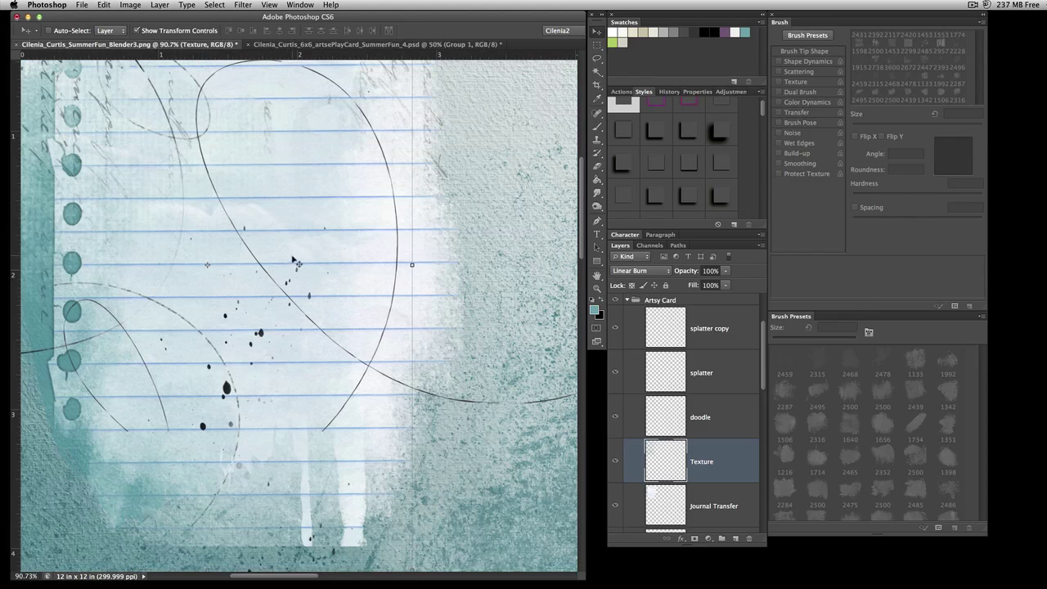
scroll(286, 198, "down", 1)
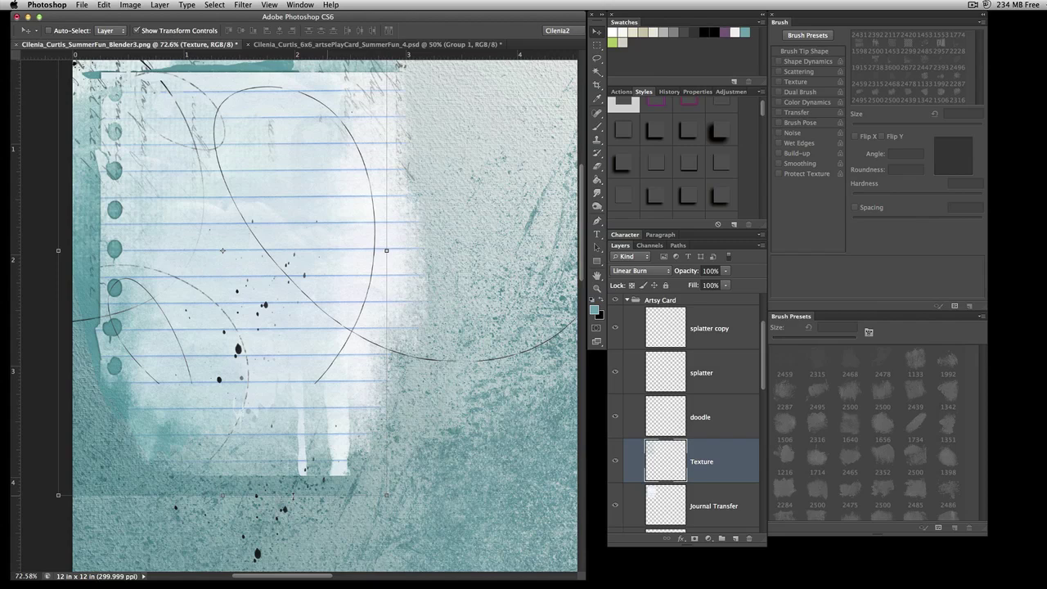
mouse_move(321, 447)
left_mouse_down()
mouse_move(320, 415)
mouse_move(322, 427)
left_mouse_up()
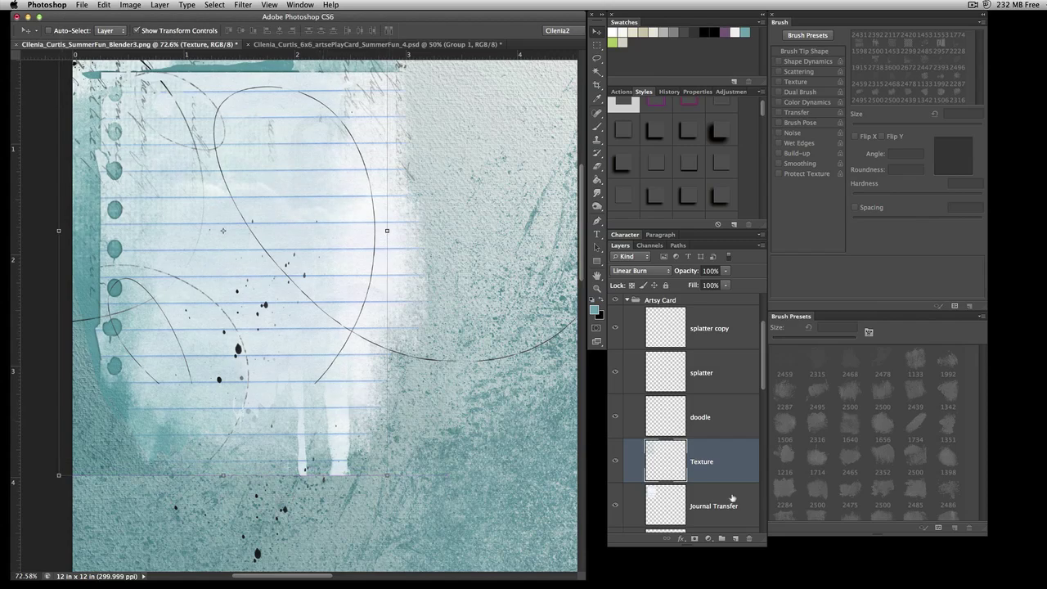
- Clip the Texture layer to the Journal Transfer paper
left_click(718, 504)
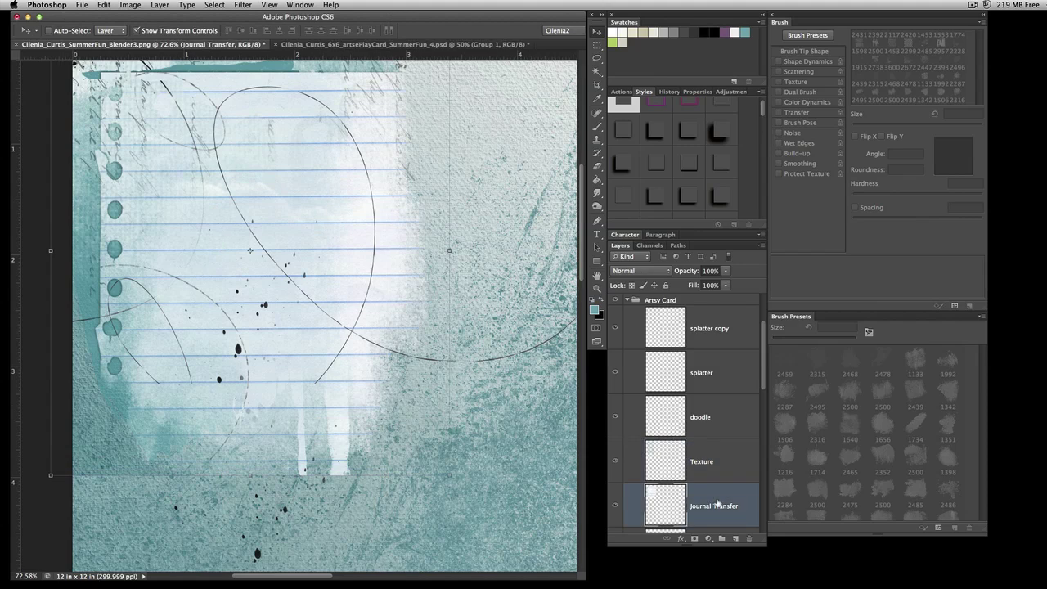
left_click(718, 474)
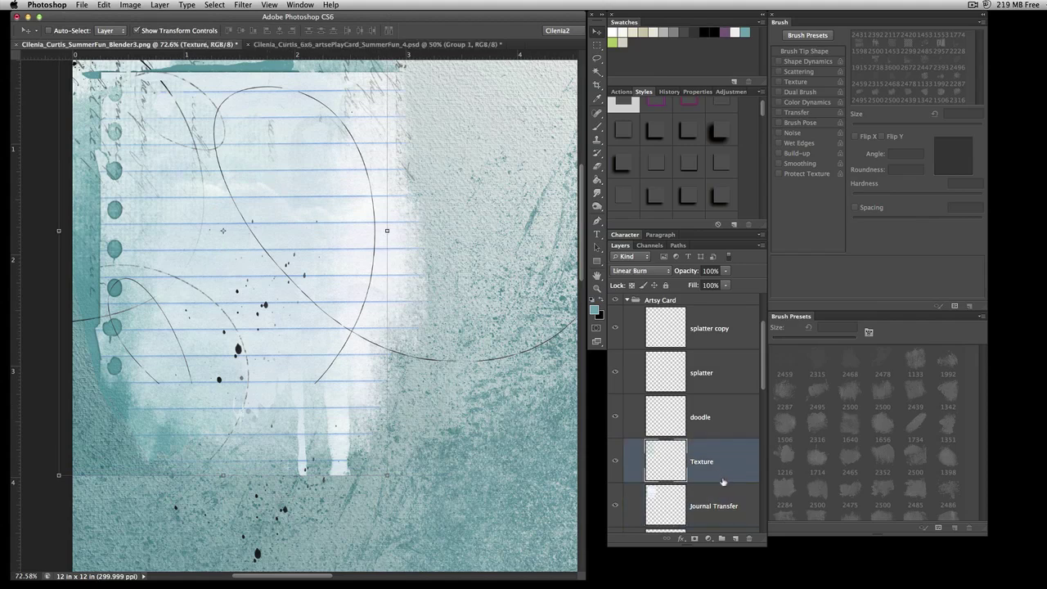
left_click(723, 482, "alt")
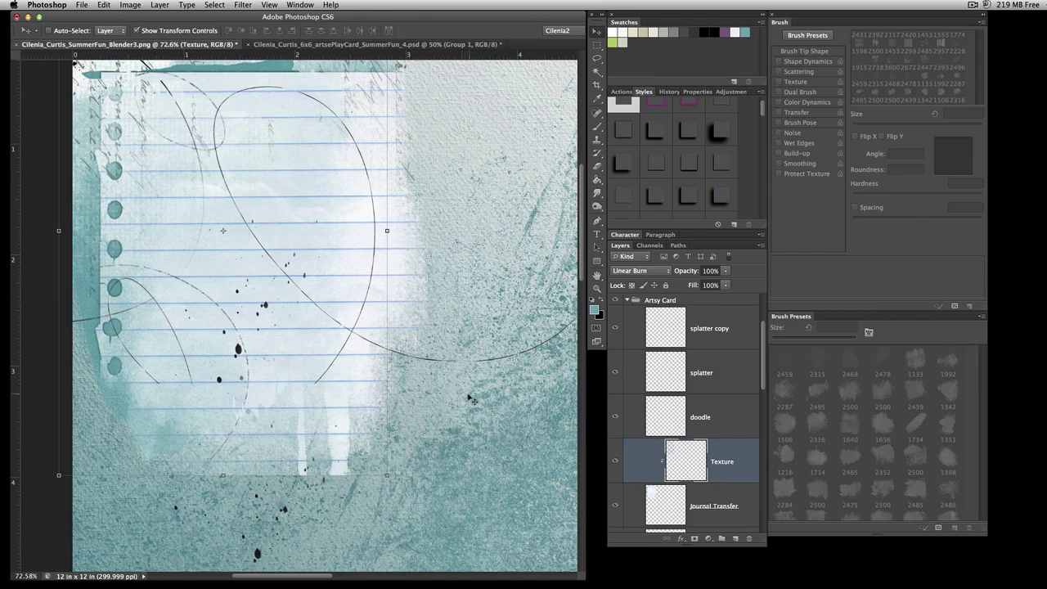
scroll(395, 366, "down", 2)
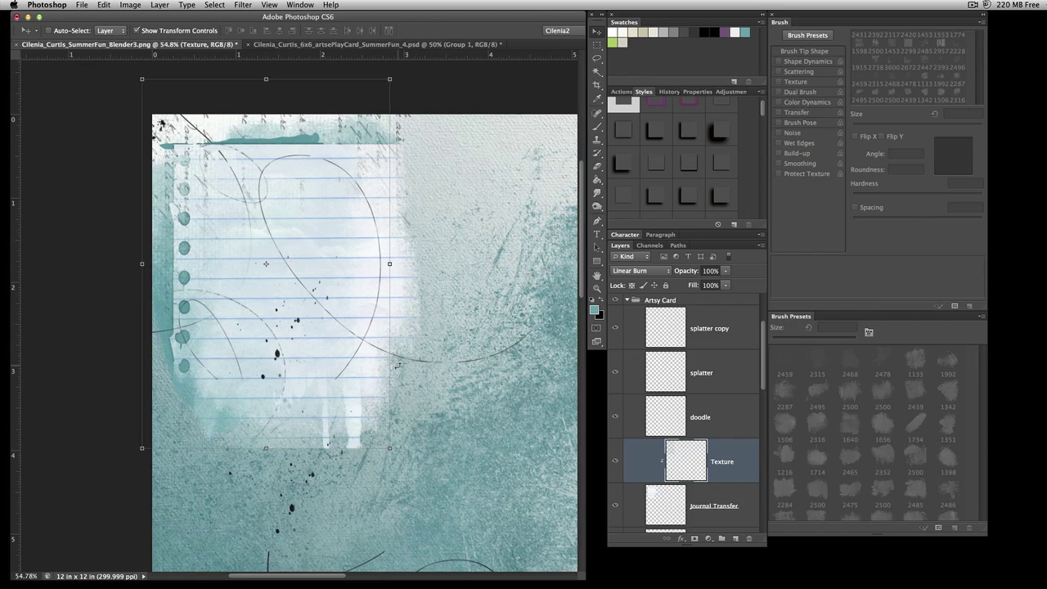
scroll(397, 364, "down", 3)
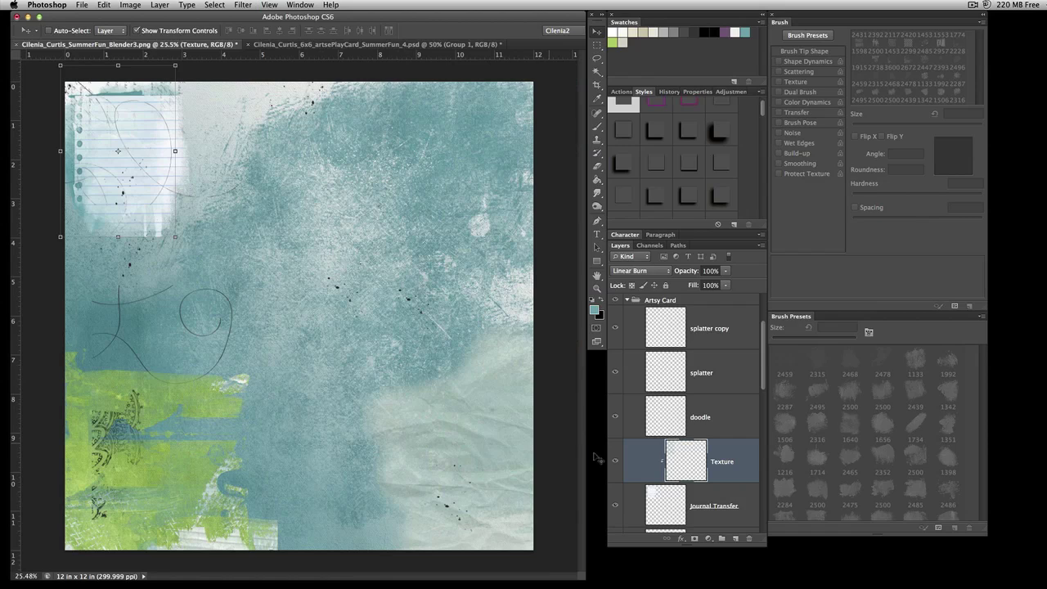
- Rotate the Paper Transfer a quarter turn and place it over the green paint at bottom left
scroll(737, 505, "down", 1)
scroll(736, 505, "down", 3)
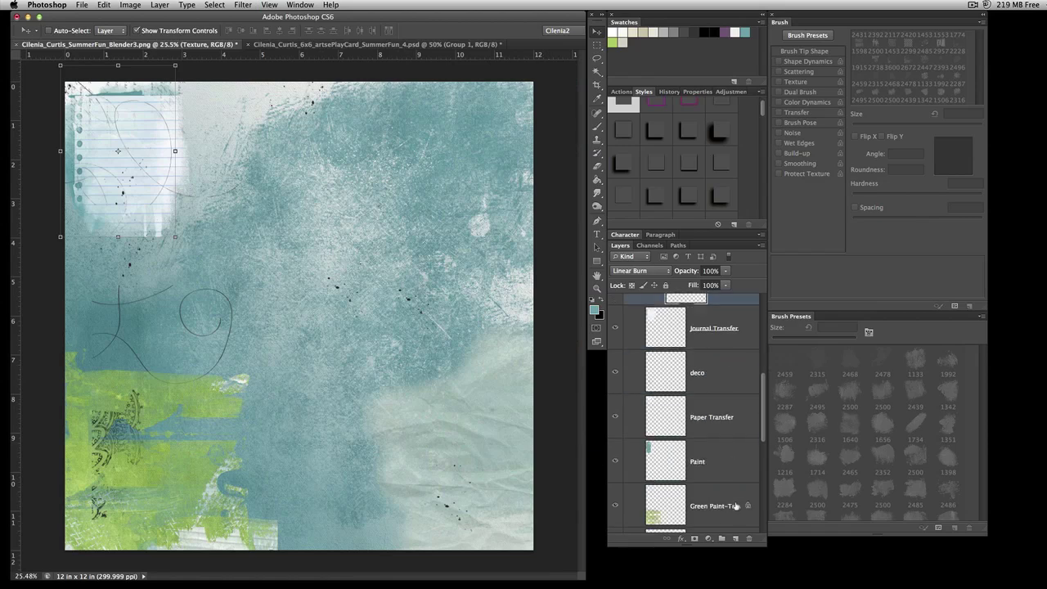
scroll(734, 491, "down", 2)
left_click(734, 476)
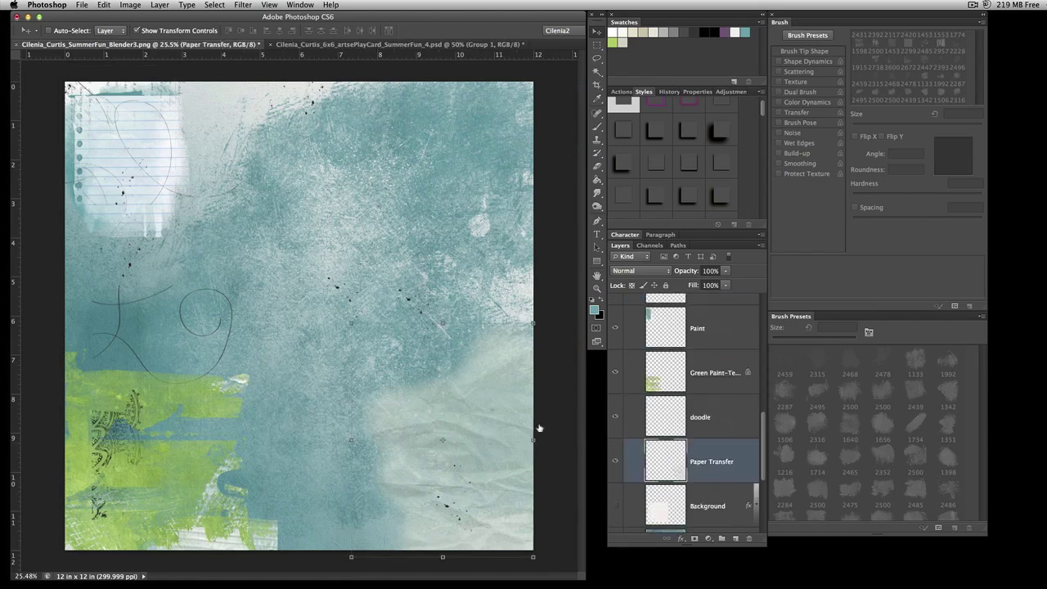
left_click_drag(478, 418, 324, 393)
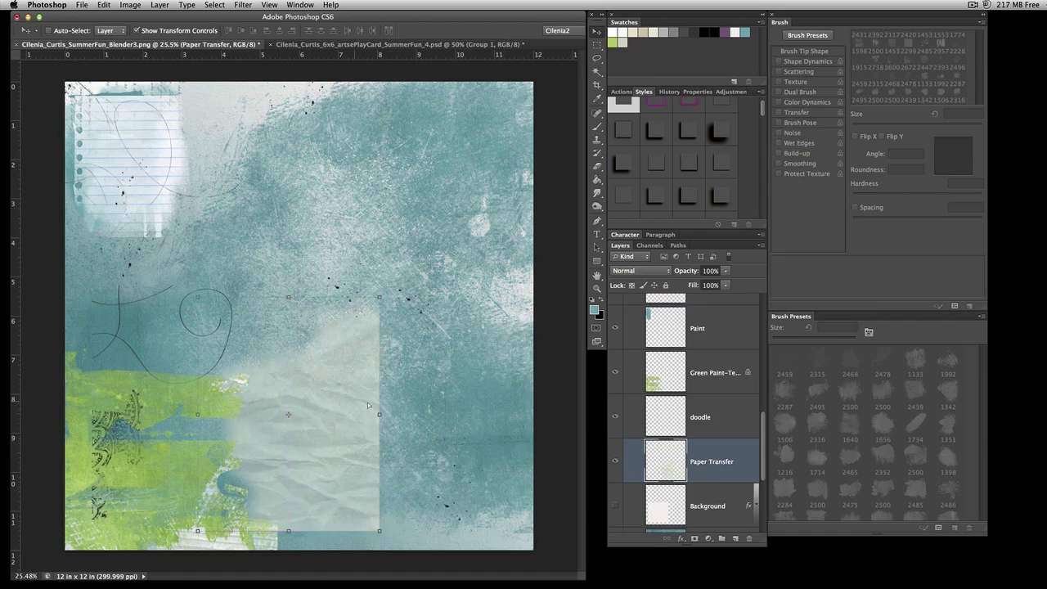
key("ctrl+t")
left_click_drag(294, 278, 524, 417)
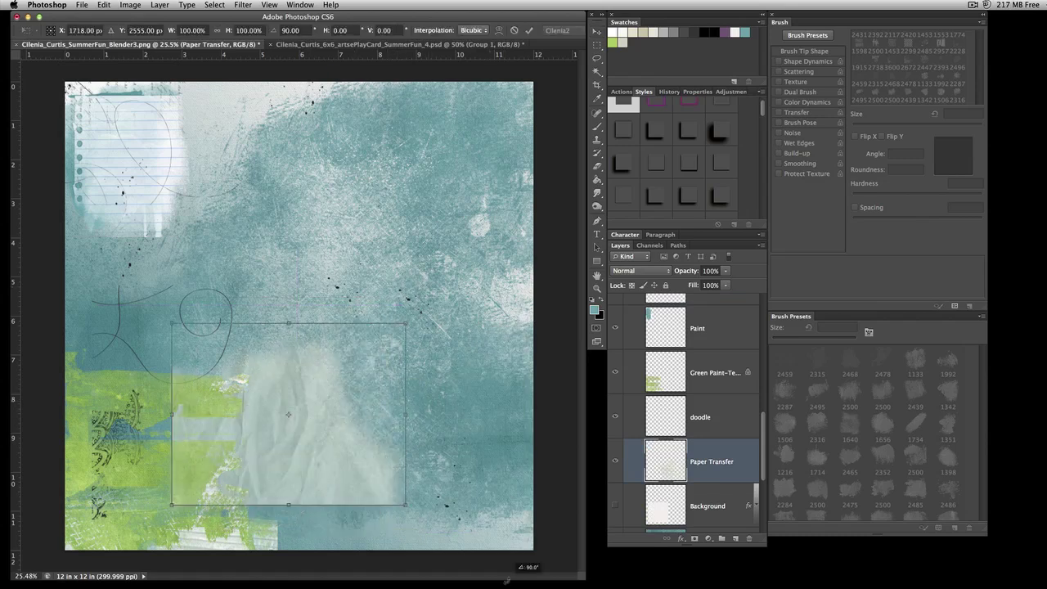
left_click_drag(304, 383, 203, 425)
key("Return")
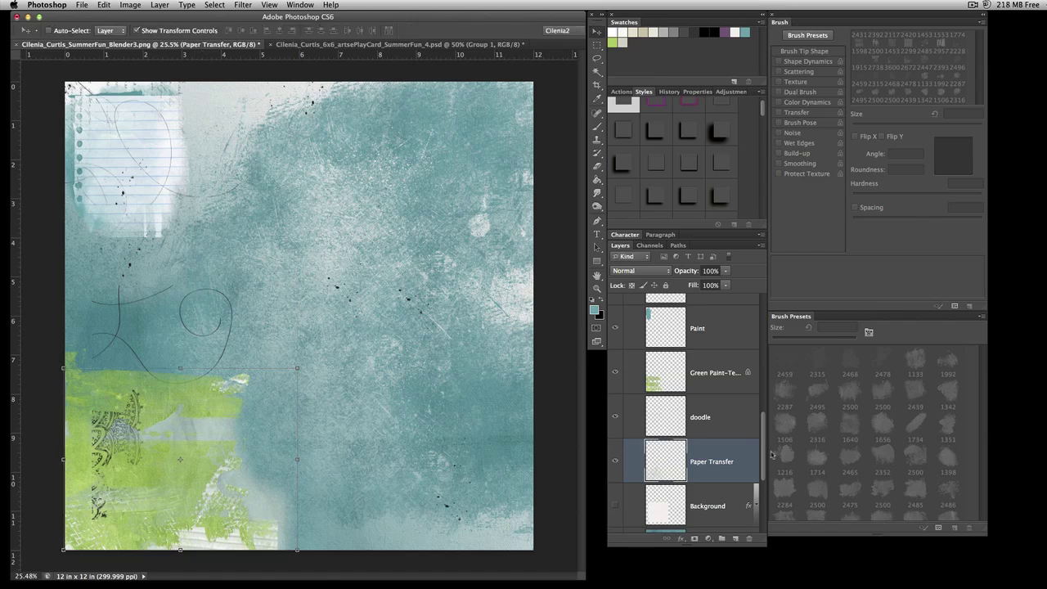
- Move Paper Transfer above Green Paint-Texture in the stack and clip it to that layer
left_click_drag(737, 449, 744, 353)
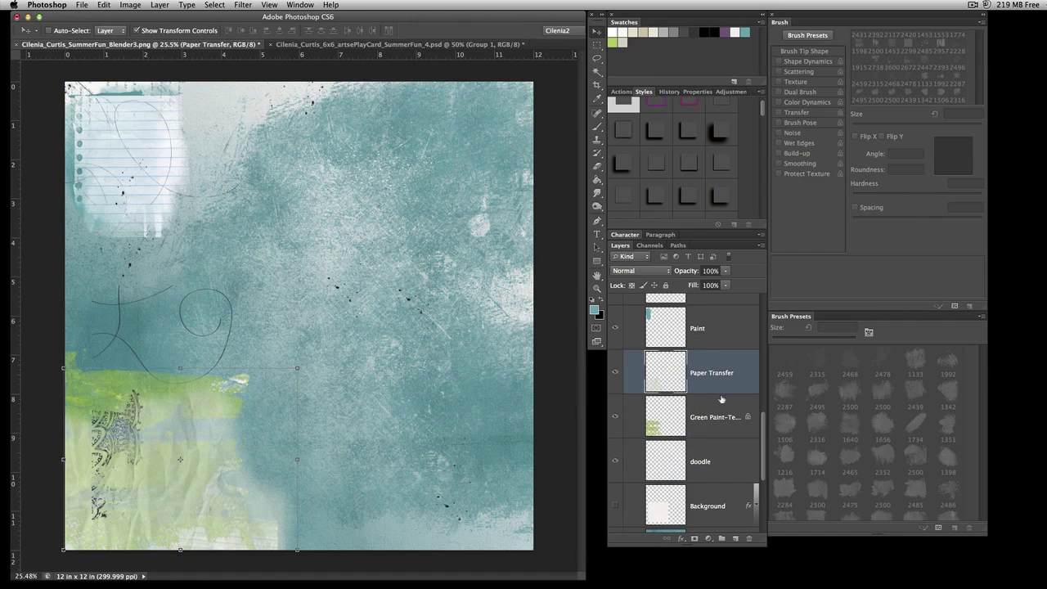
left_click_drag(720, 398, 721, 392)
left_click(723, 393, "alt")
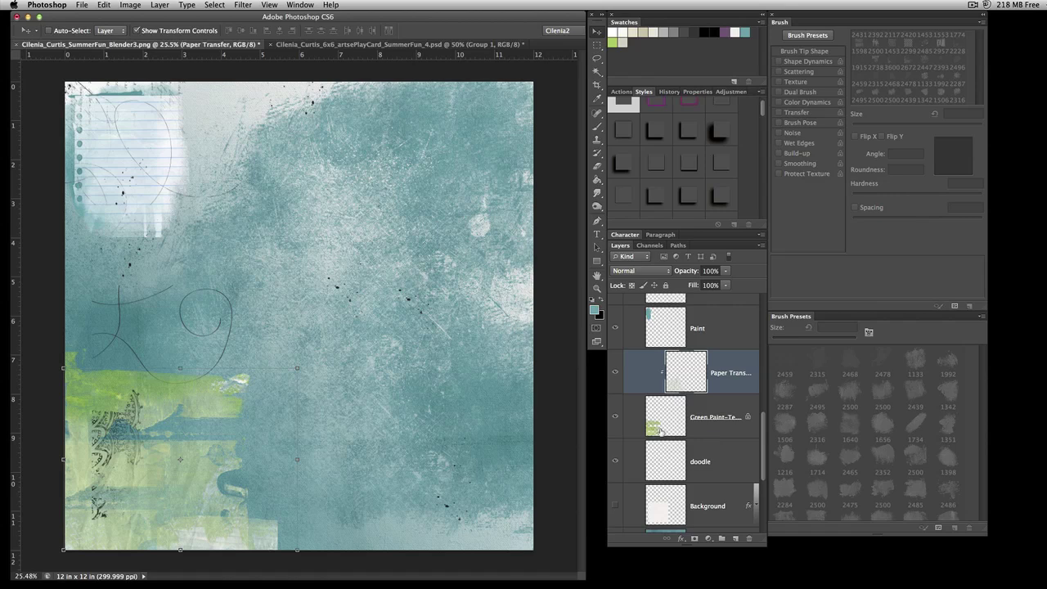
scroll(723, 467, "up", 3)
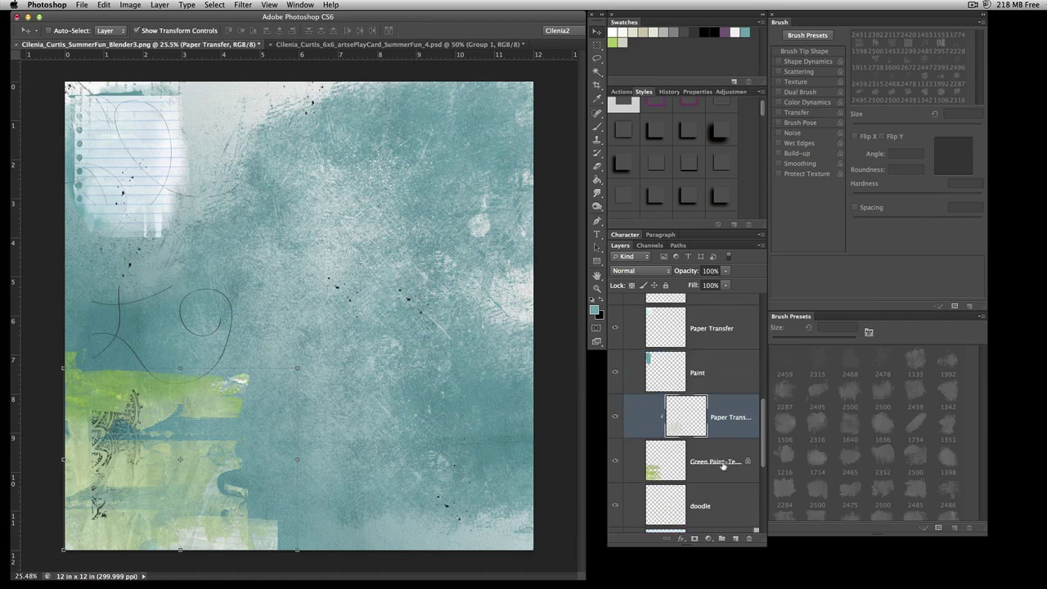
left_click(722, 463)
scroll(721, 463, "down", 5)
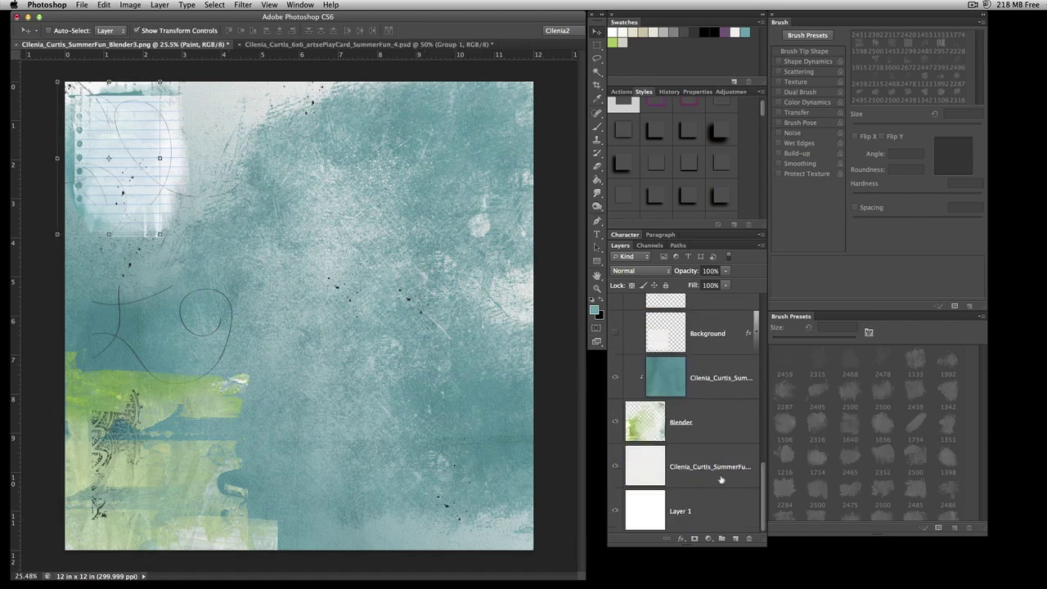
- Move the circle-and-swirl doodle layer up to the top of the page
scroll(721, 462, "up", 3)
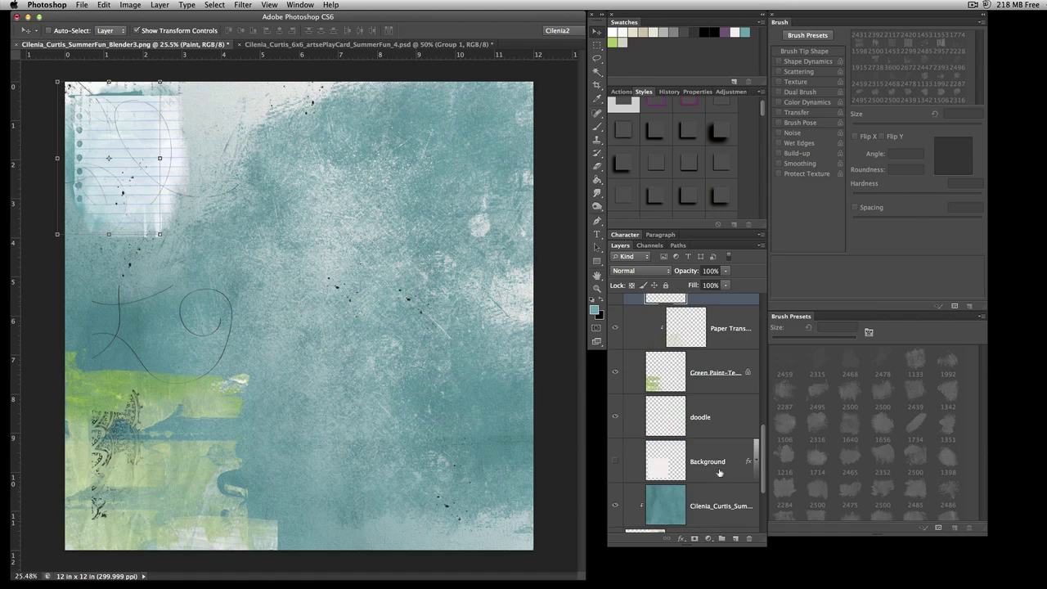
left_click(727, 426)
mouse_move(211, 331)
left_mouse_down()
mouse_move(204, 123)
mouse_move(248, 125)
left_mouse_up()
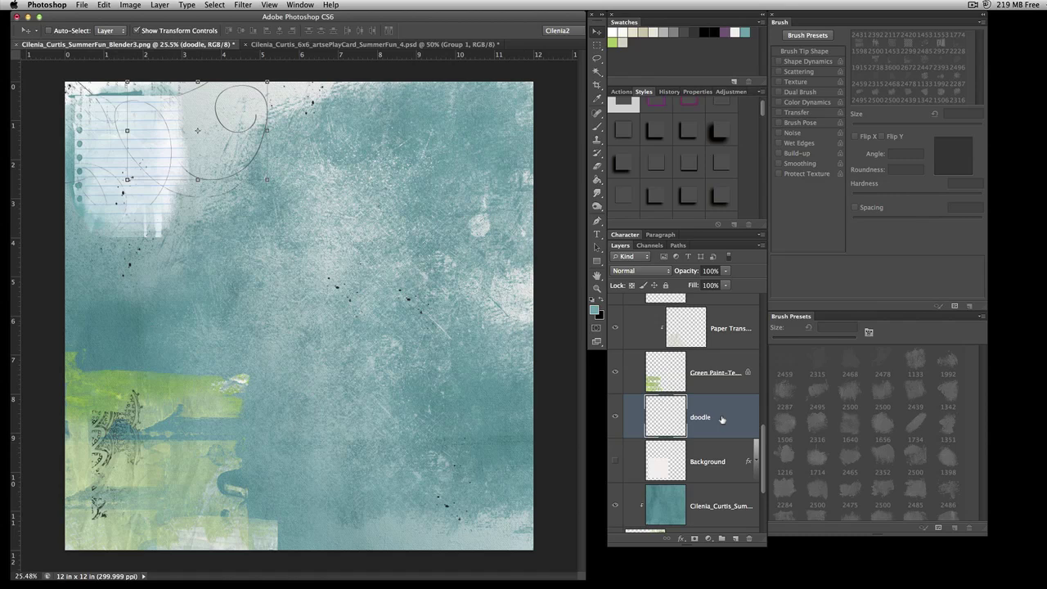
- Shift the dark deco stamp up and left, beside the journal paper
scroll(726, 405, "up", 3)
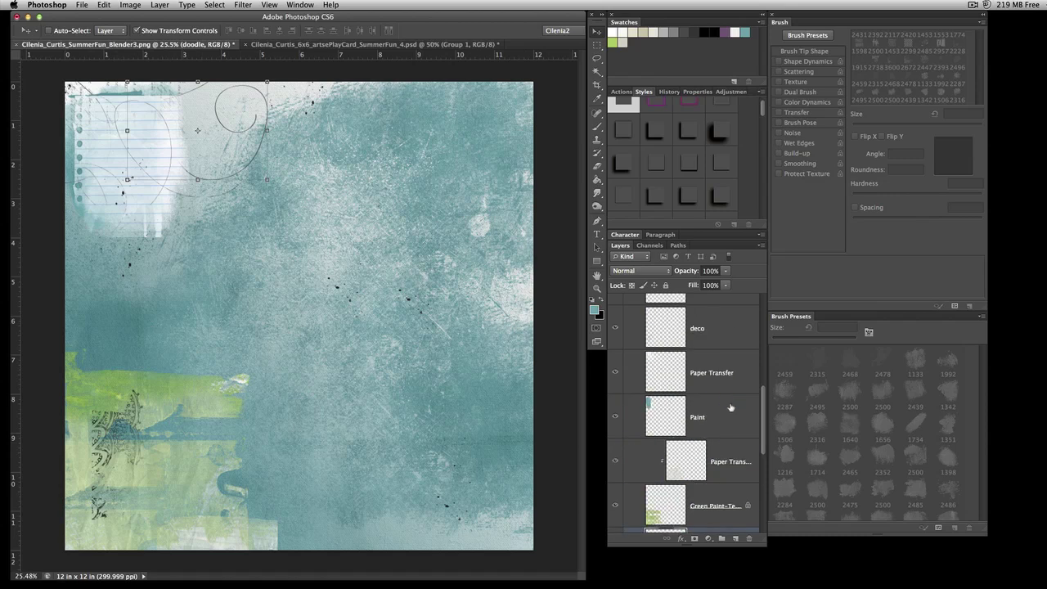
left_click(726, 346)
left_click_drag(123, 442, 92, 211)
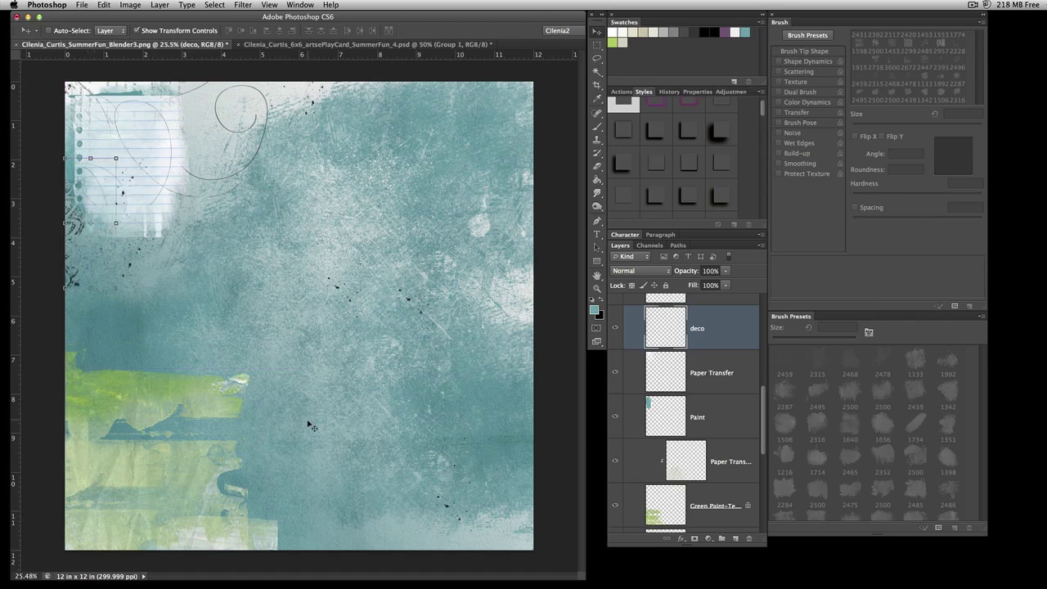